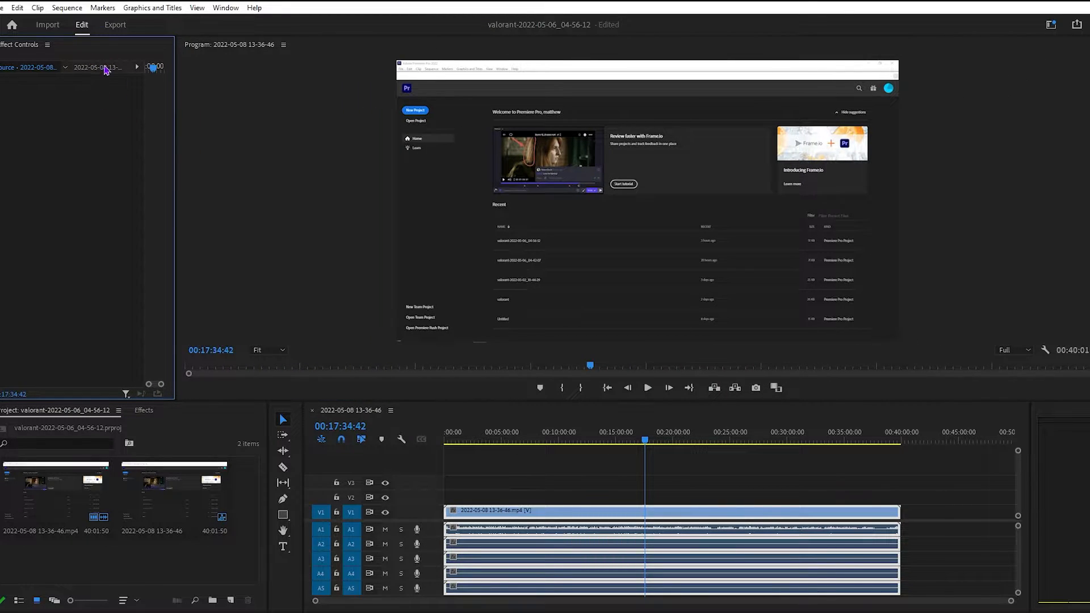
{"action": "left_click", "coordinate": [106, 67]}
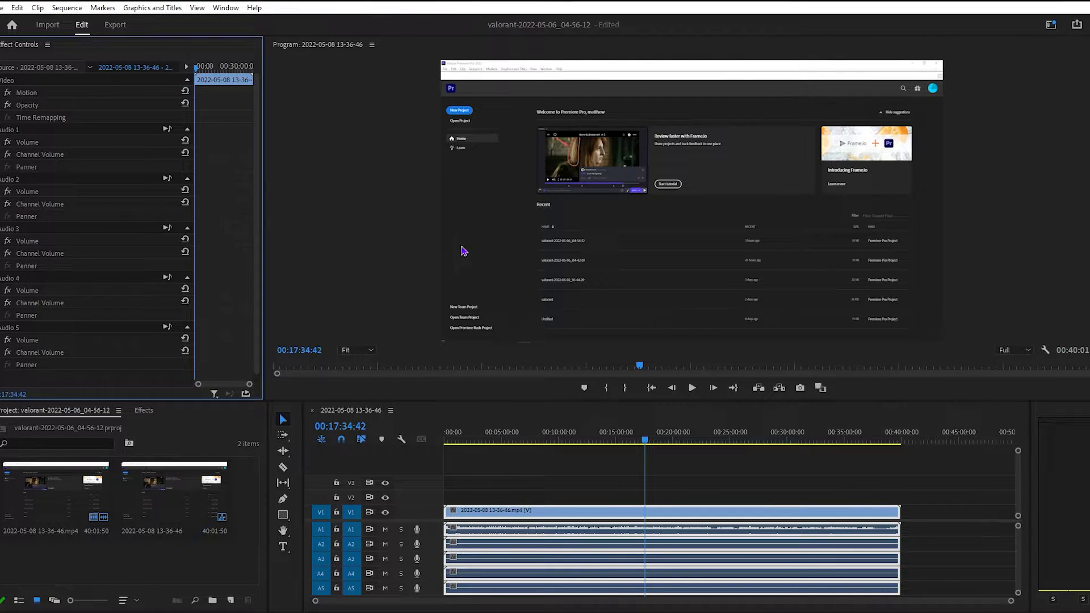
{"action": "left_click", "coordinate": [476, 472]}
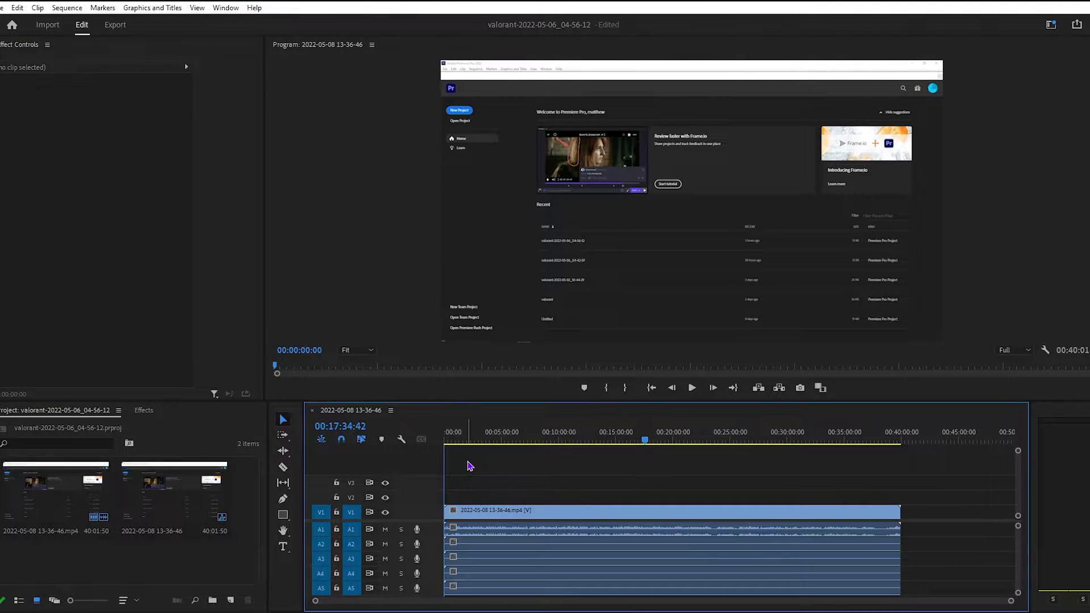
{"action": "left_click_drag", "start_coordinate": [224, 556], "coordinate": [34, 482]}
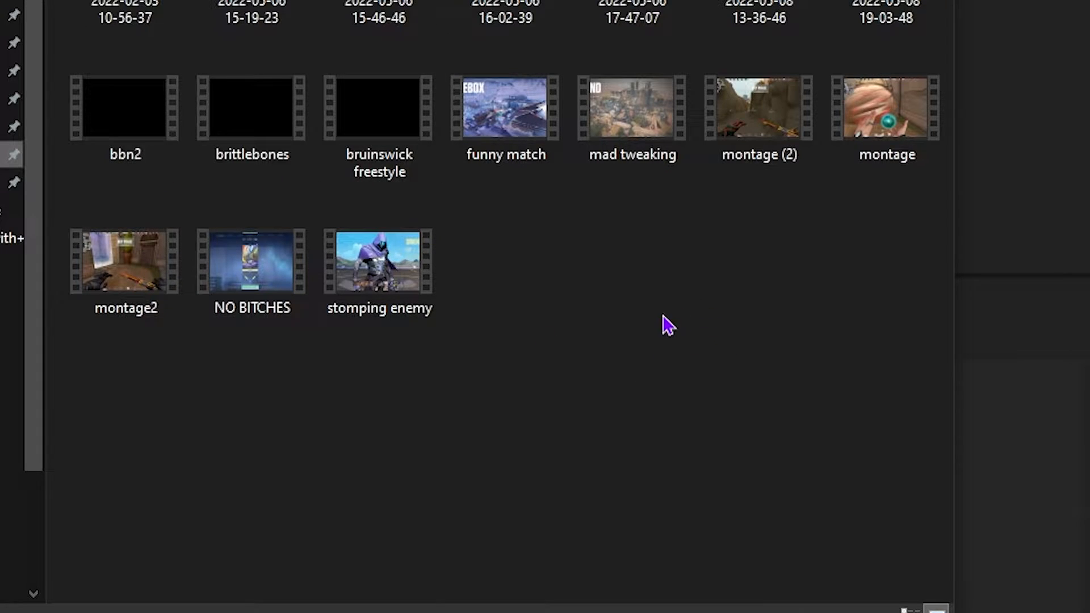
{"action": "left_click", "coordinate": [600, 256]}
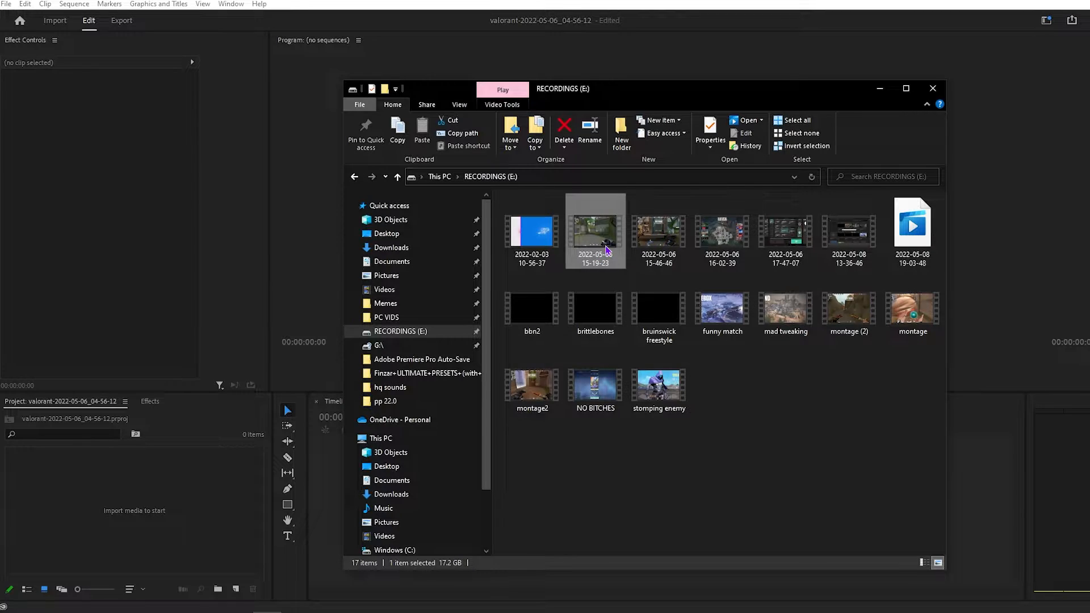
{"action": "left_click_drag", "start_coordinate": [607, 250], "coordinate": [101, 531]}
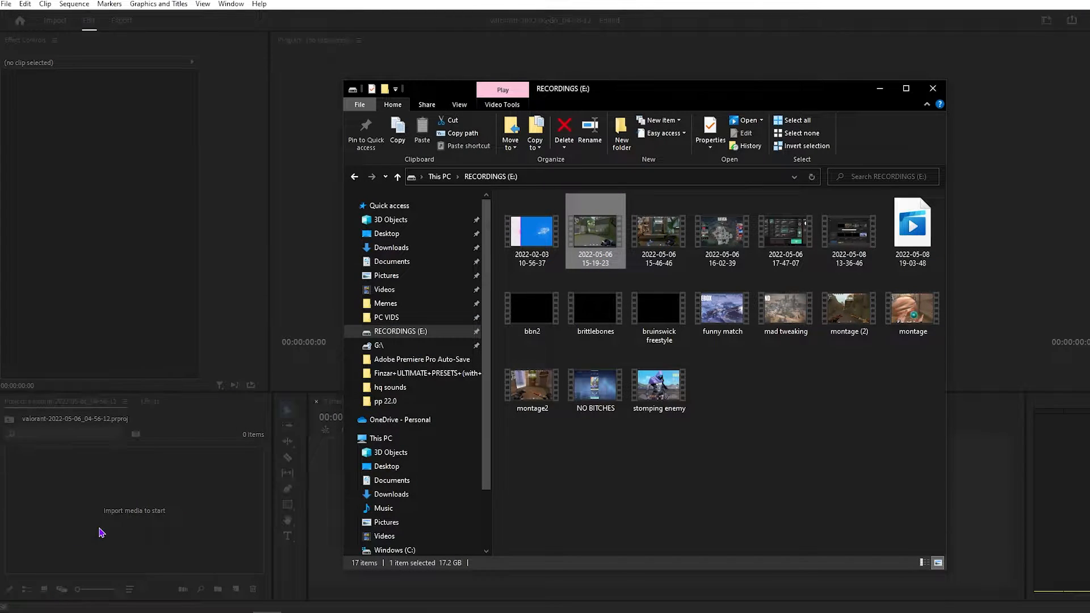
{"action": "left_click", "coordinate": [931, 91]}
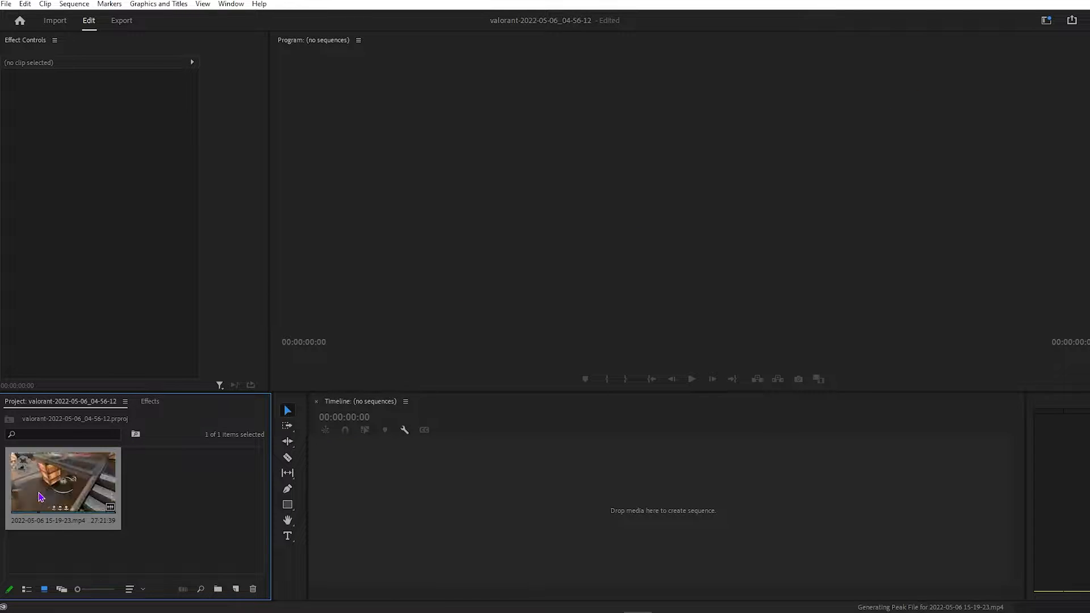
{"action": "left_click_drag", "start_coordinate": [40, 497], "coordinate": [445, 507]}
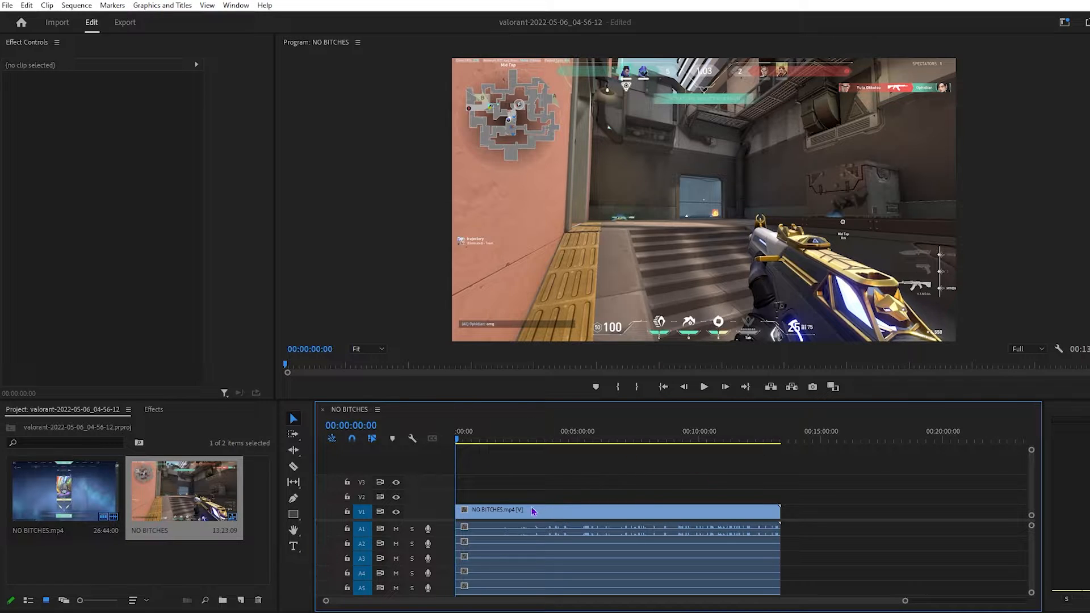
- Unlink the NO BITCHES.mp4 video from its audio and select only the audio clip on track A1
{"action": "right_click", "coordinate": [491, 520]}
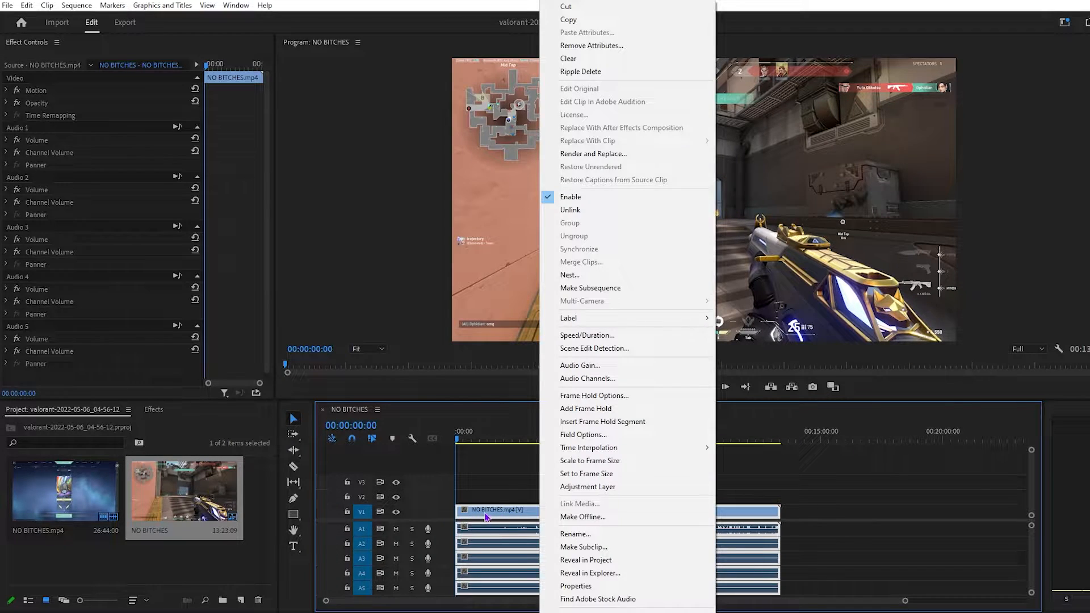
{"action": "left_click", "coordinate": [656, 210]}
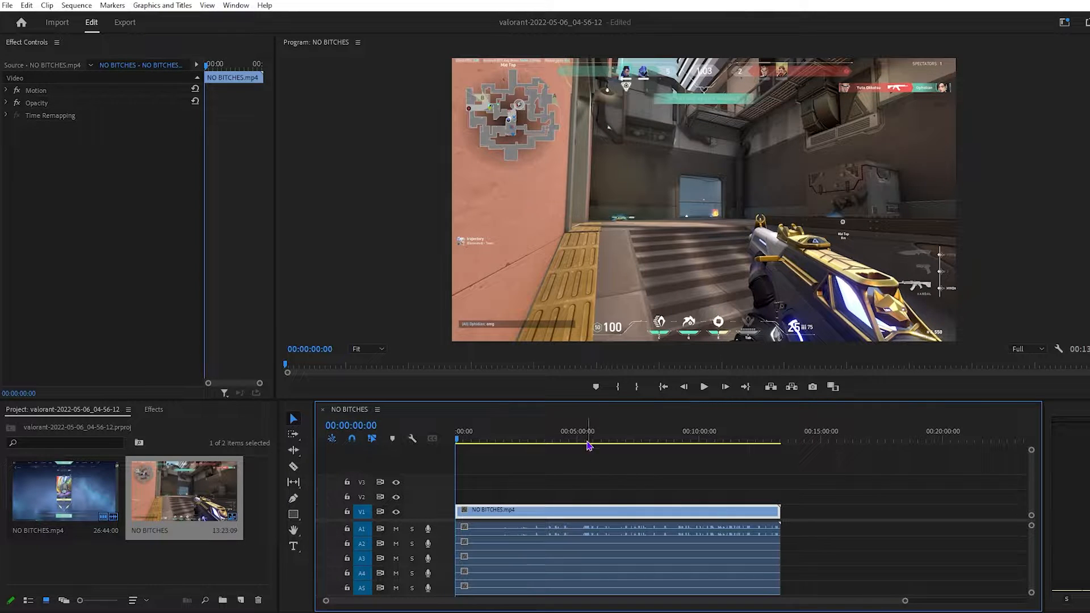
{"action": "left_click", "coordinate": [476, 531]}
{"action": "right_click", "coordinate": [477, 535]}
{"action": "left_click", "coordinate": [710, 536]}
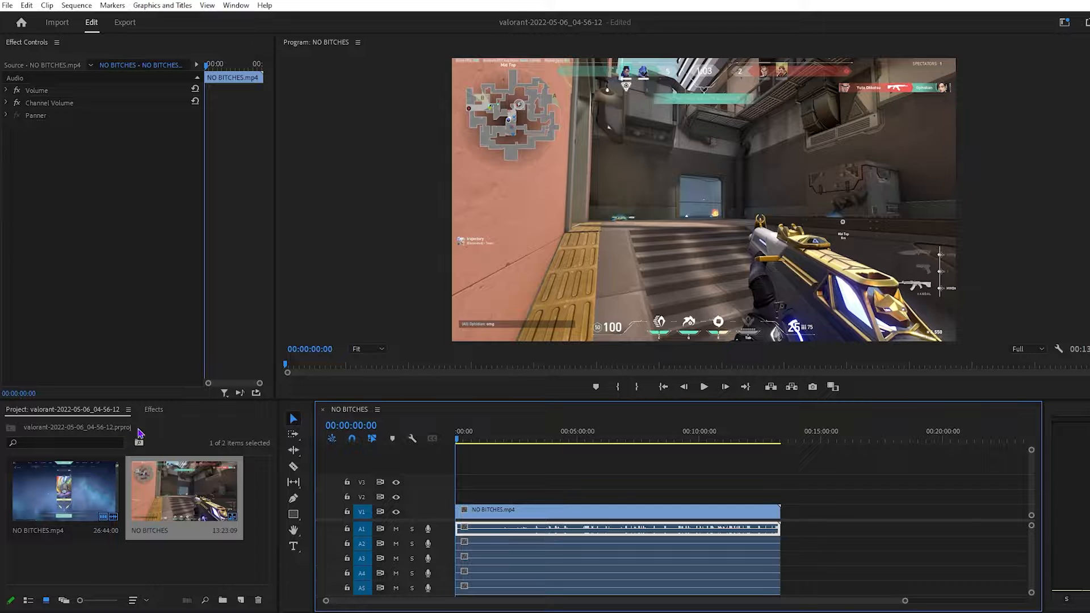
- Find the Hard Limiter audio effect and apply it to the NO BITCHES.mp4 audio clip on track A1
{"action": "left_click", "coordinate": [160, 415]}
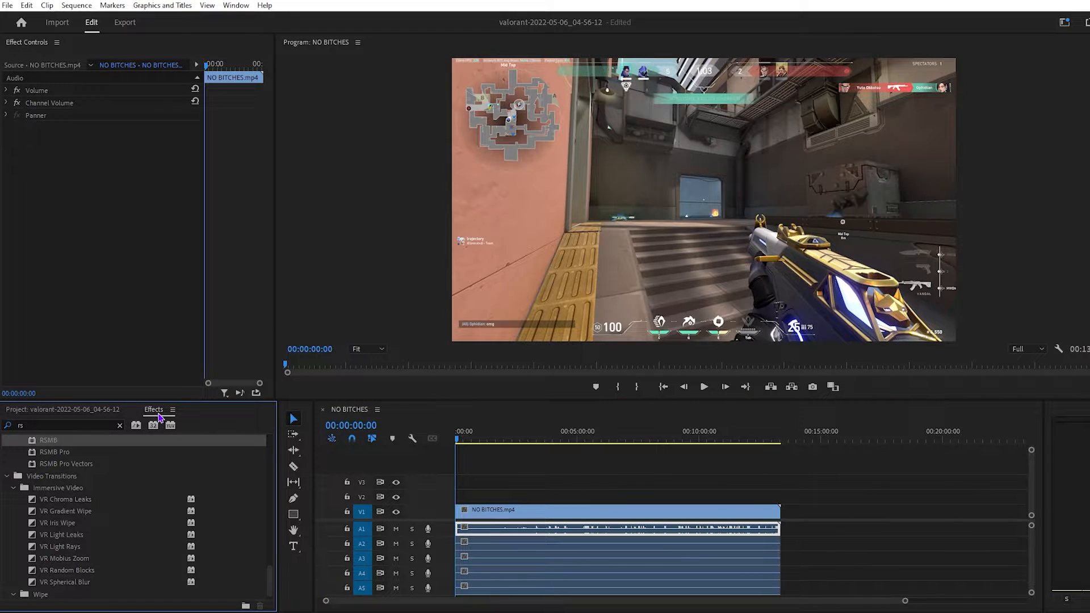
{"action": "left_click", "coordinate": [120, 427]}
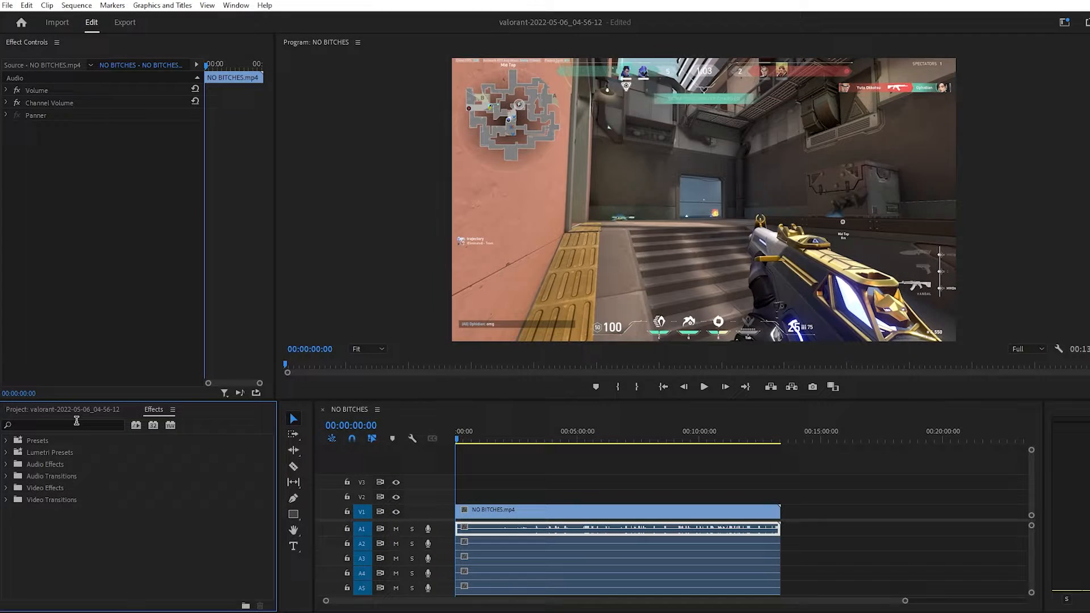
{"action": "left_click", "coordinate": [70, 422]}
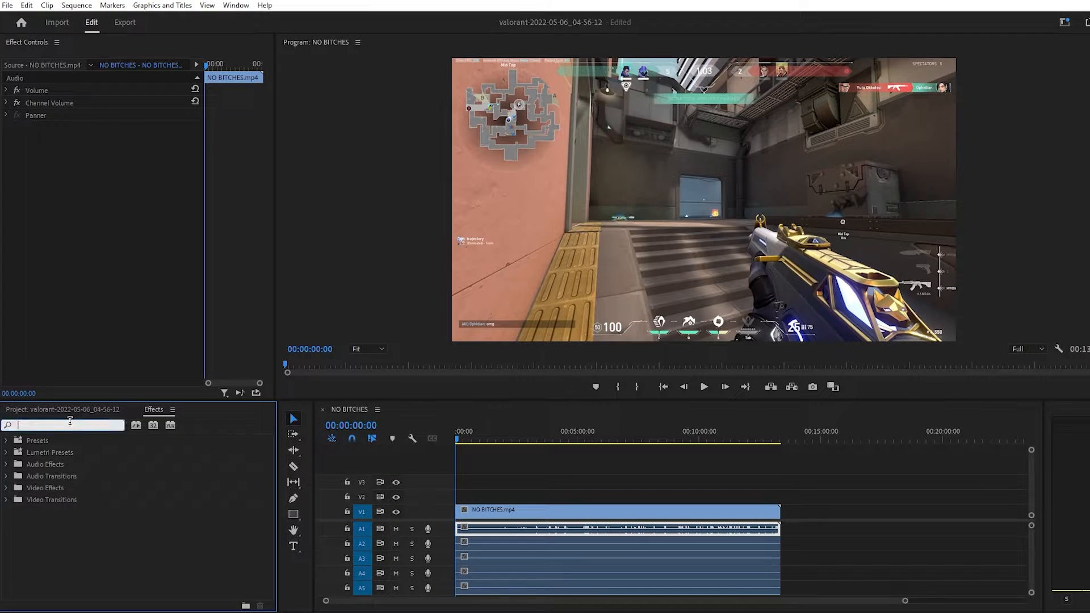
{"action": "type", "text": "hard l"}
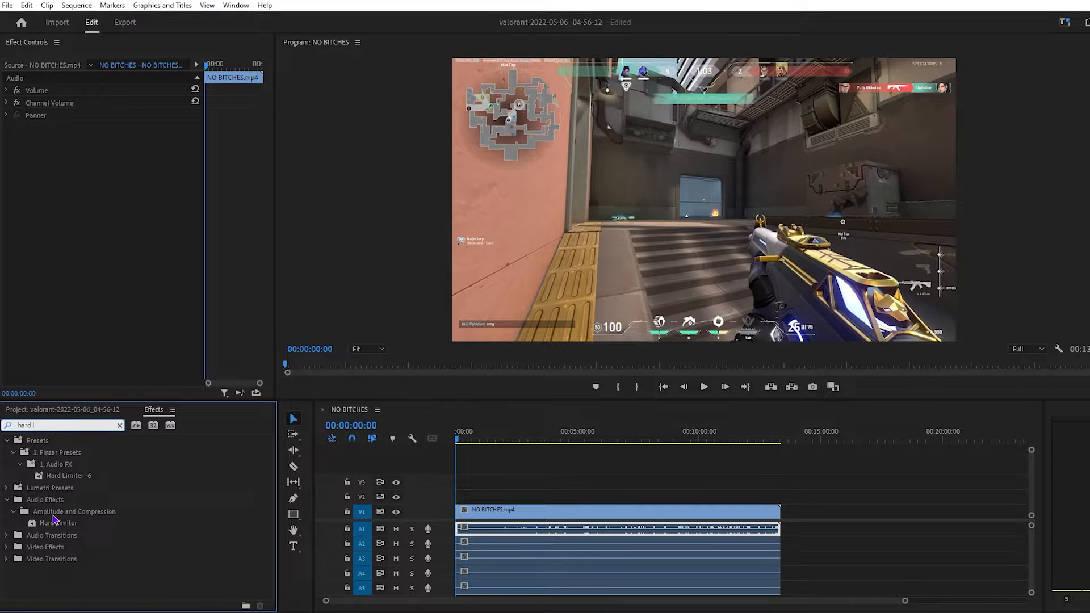
{"action": "left_click_drag", "start_coordinate": [60, 523], "coordinate": [686, 530]}
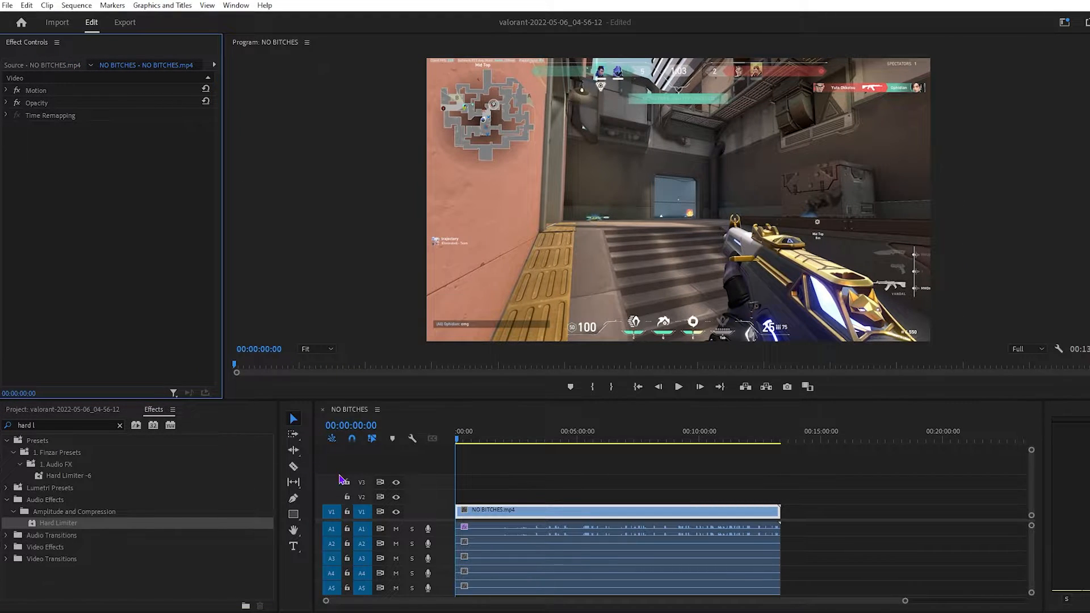
- Open the custom setup of the A1 clip's Hard Limiter and its maximum amplitude value for editing, and close the setup
{"action": "left_click", "coordinate": [487, 536]}
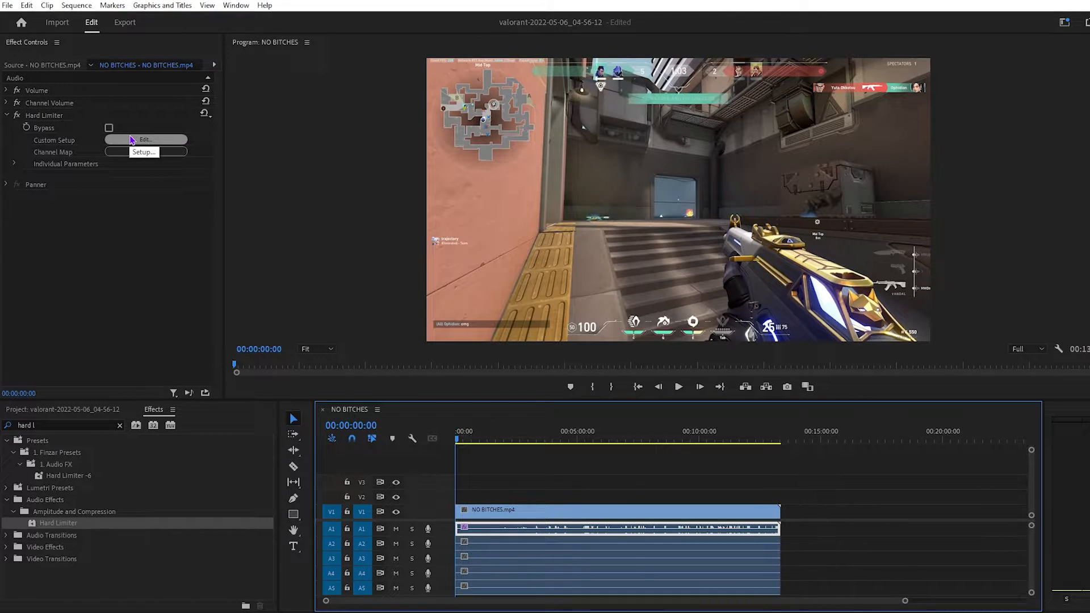
{"action": "left_click", "coordinate": [6, 115]}
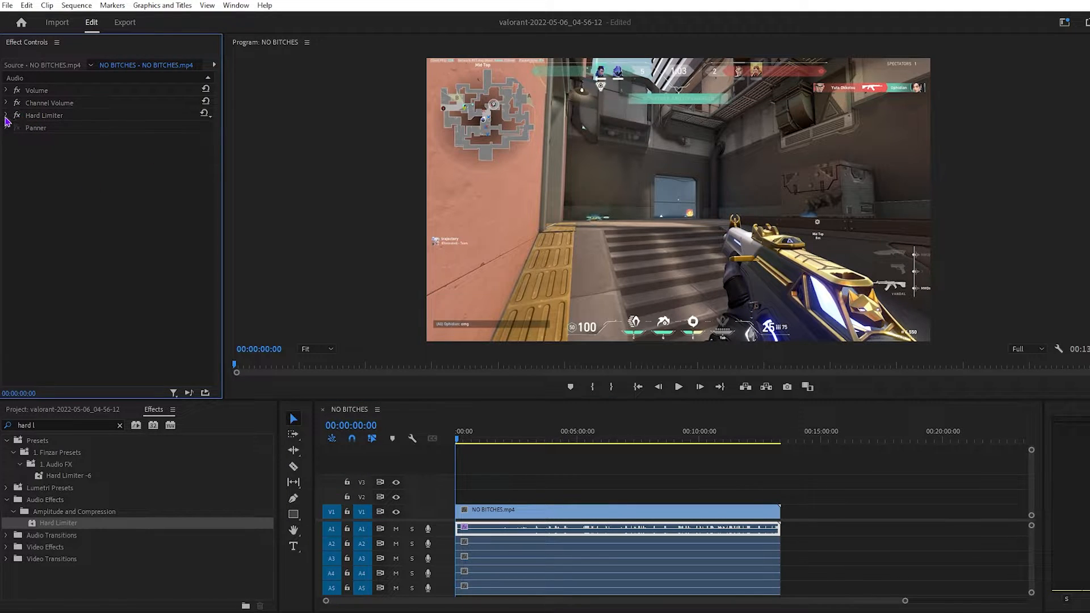
{"action": "left_click", "coordinate": [7, 115]}
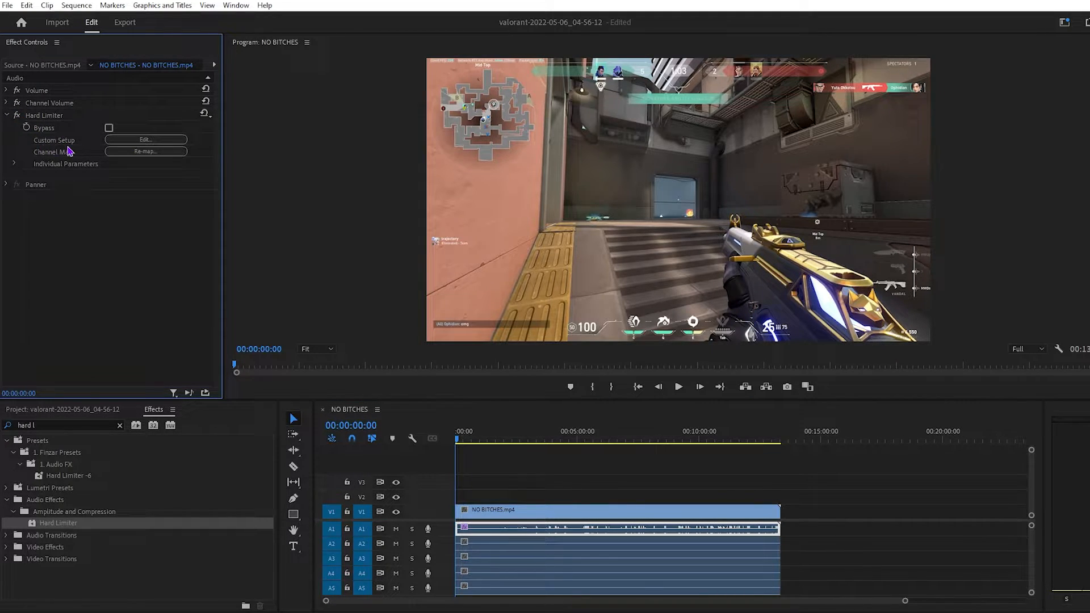
{"action": "left_click", "coordinate": [136, 140]}
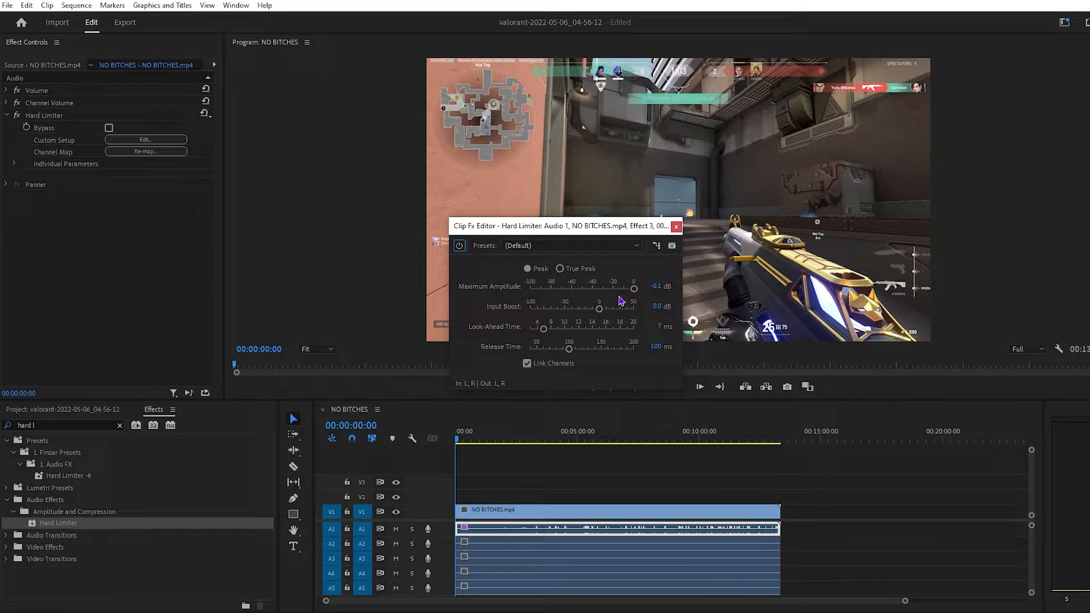
{"action": "left_click", "coordinate": [657, 287]}
{"action": "key", "text": "Return"}
{"action": "left_click", "coordinate": [675, 226]}
- Play the sequence from about 00:03:39 and listen to track A1 in solo, returning to the start with solo off
{"action": "key", "text": "space"}
{"action": "left_click", "coordinate": [548, 431]}
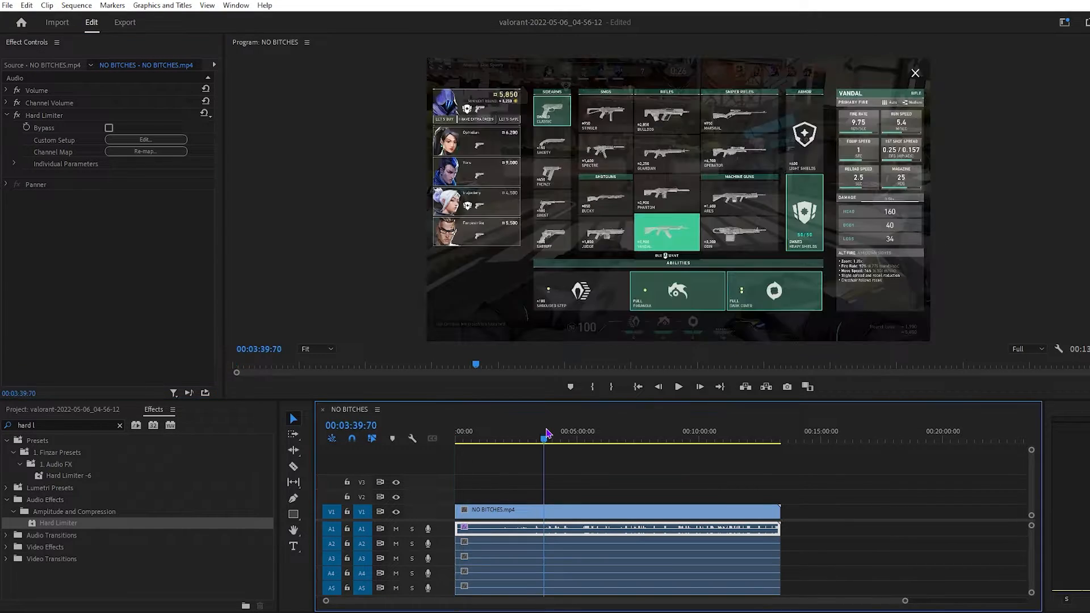
{"action": "key", "text": "space"}
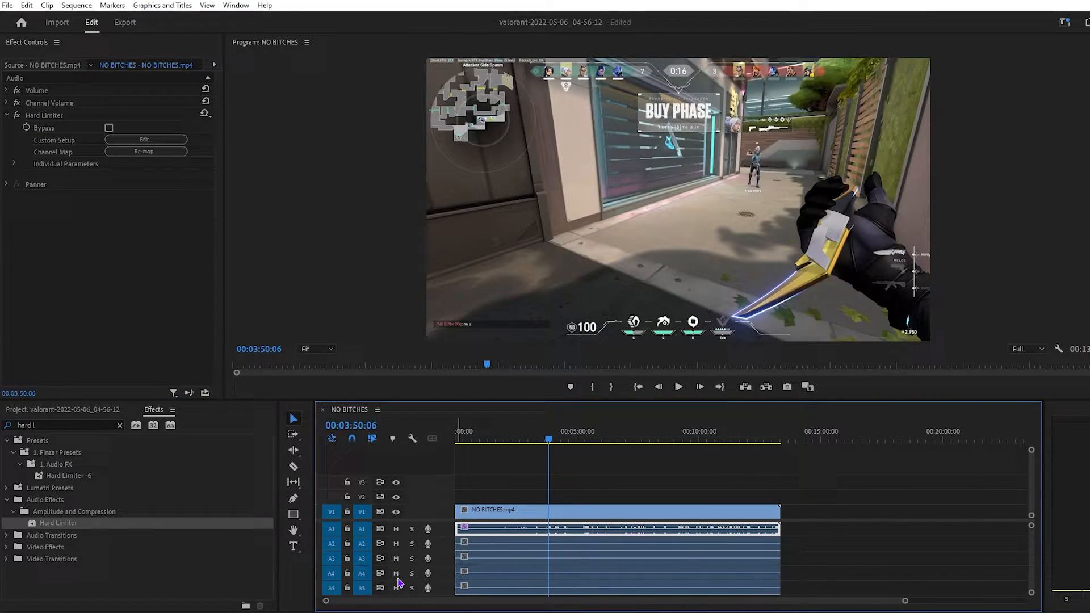
{"action": "left_click", "coordinate": [411, 529]}
{"action": "key", "text": "space"}
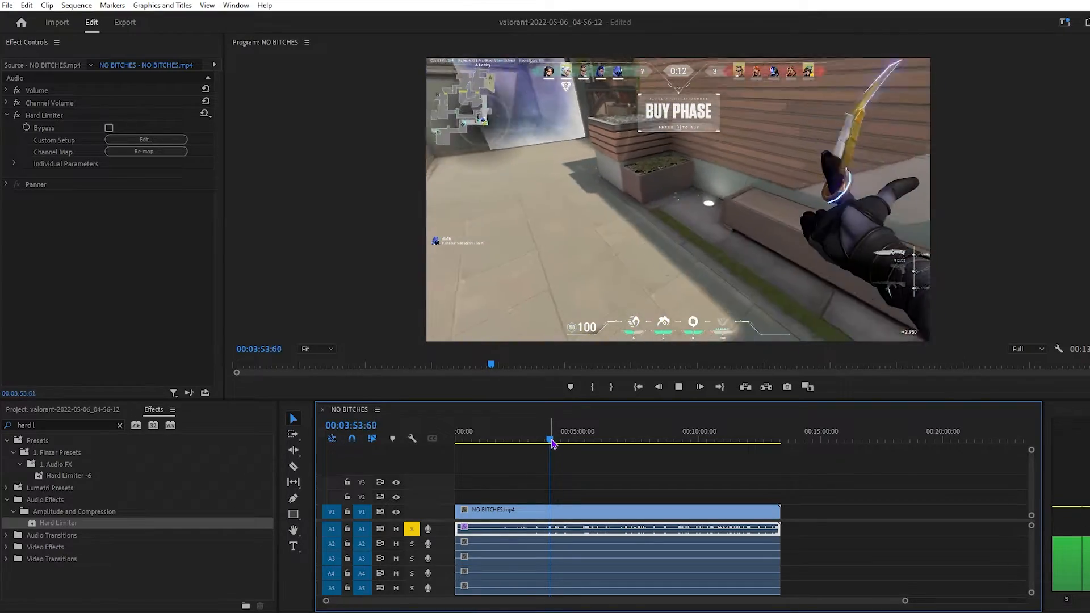
{"action": "left_click_drag", "start_coordinate": [552, 443], "coordinate": [434, 440]}
{"action": "left_click", "coordinate": [411, 528]}
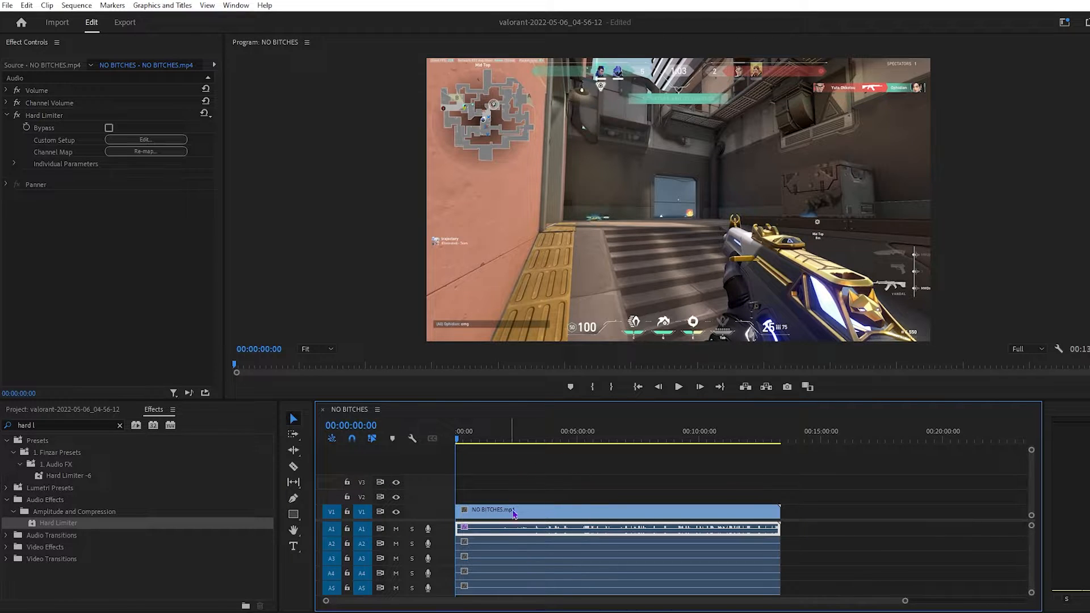
- Undo the Hard Limiter on the A1 audio clip and redo it
{"action": "key", "text": "ctrl+z"}
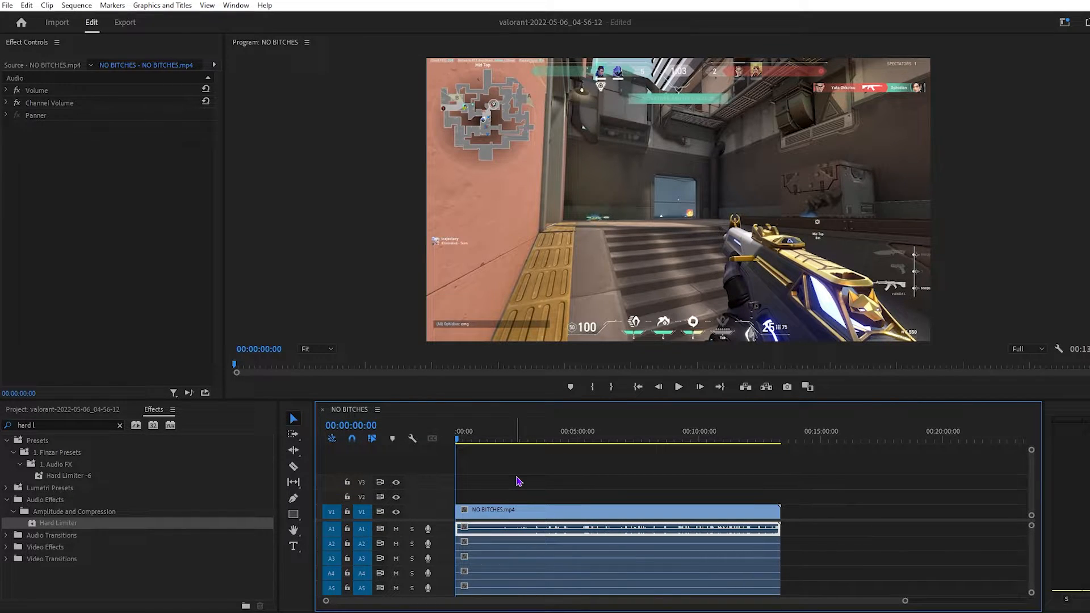
{"action": "key", "text": "ctrl+shift+z"}
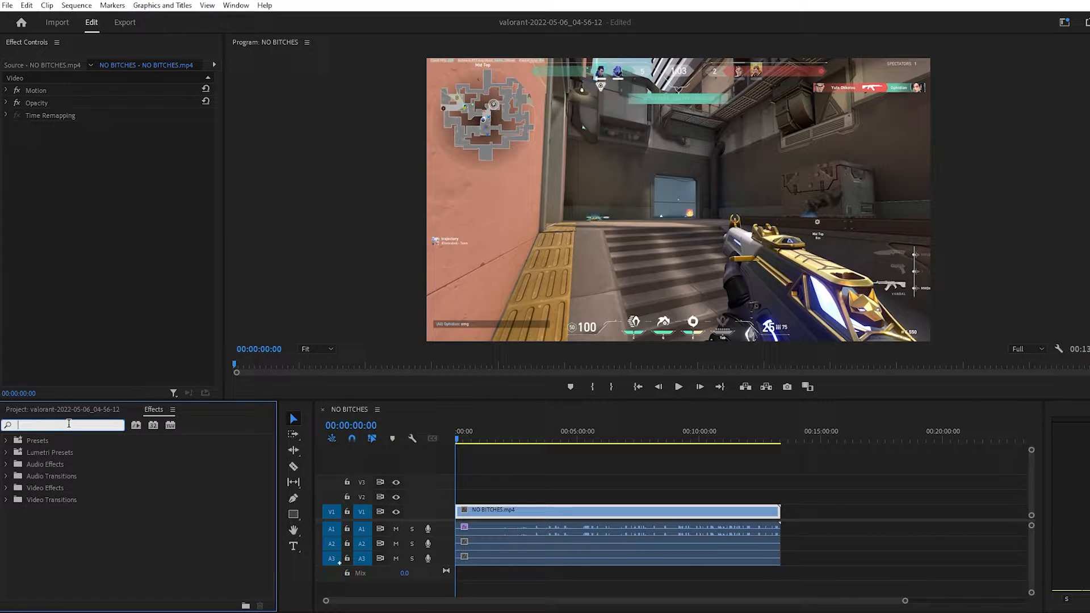
- Search the effects for "color" and apply Lumetri Color to the NO BITCHES.mp4 video clip on track V1
{"action": "type", "text": "color"}
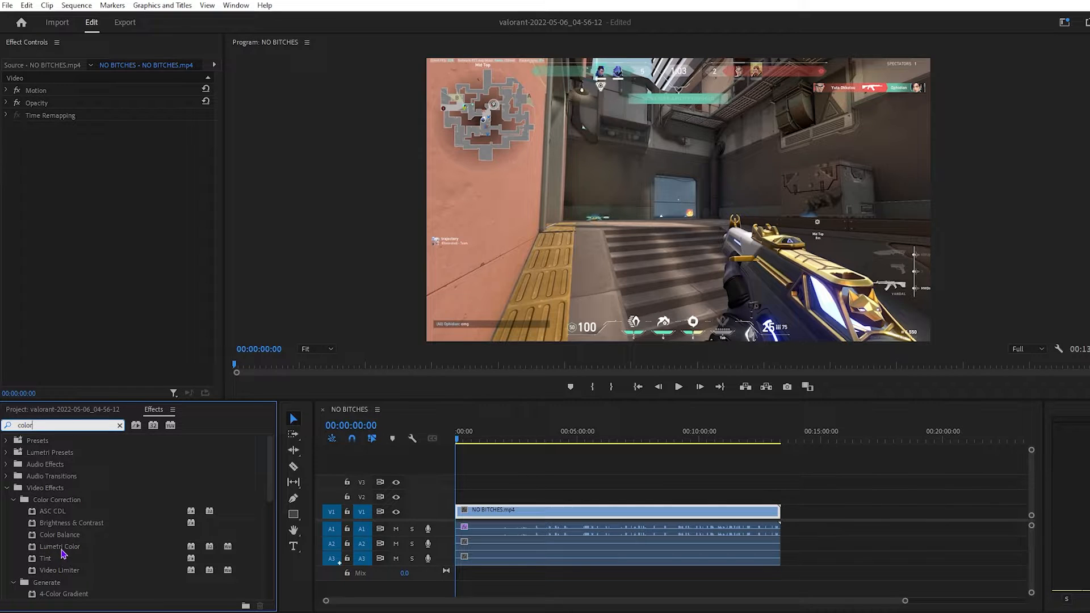
{"action": "left_click_drag", "start_coordinate": [61, 548], "coordinate": [497, 512]}
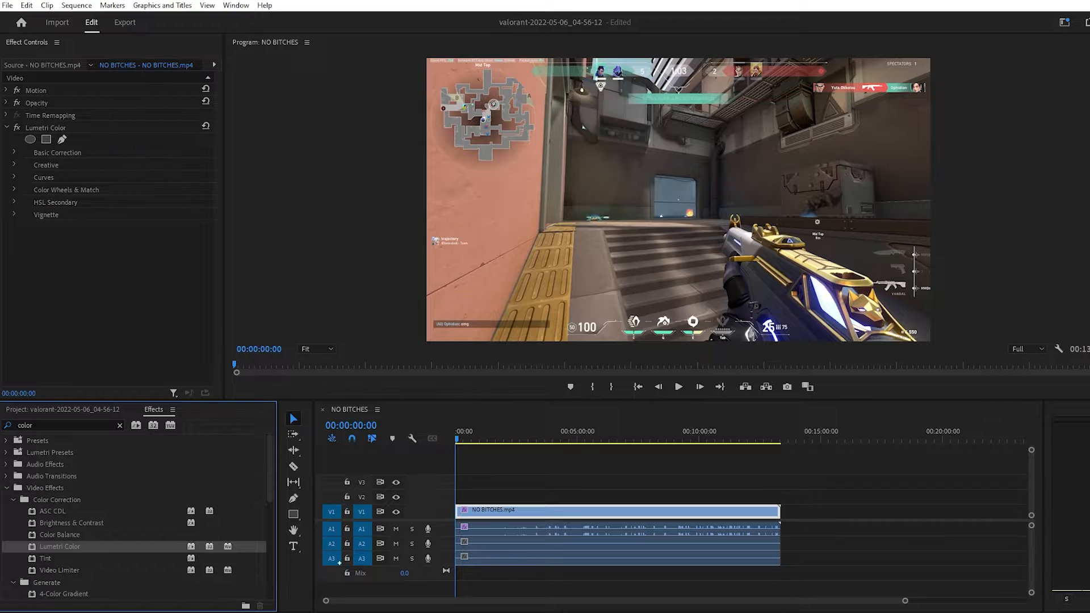
{"action": "left_click", "coordinate": [6, 128]}
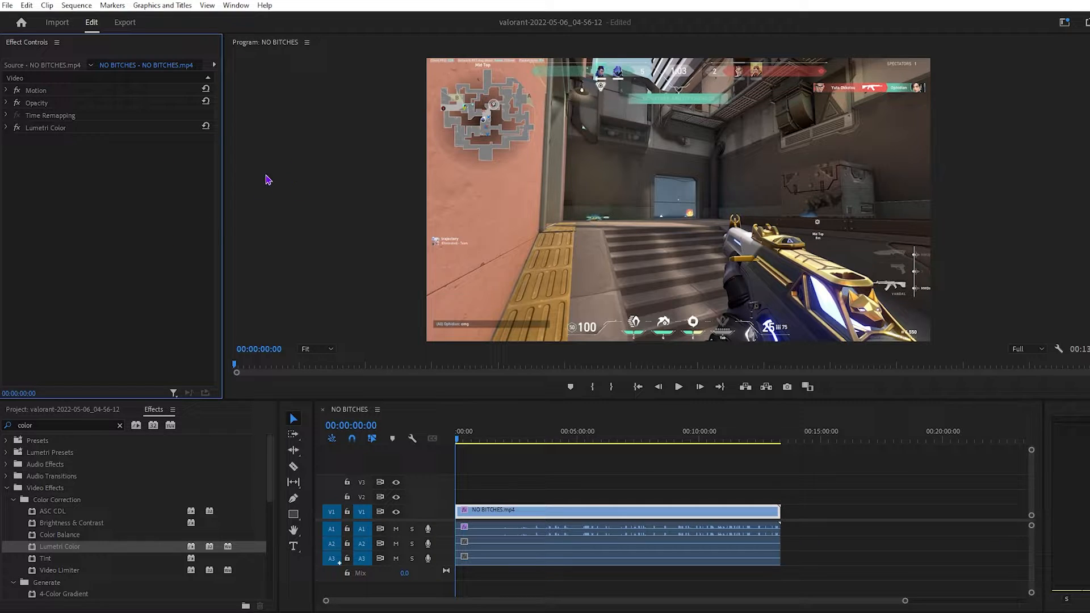
- Show the Lumetri Color controls and dock them together with Effect Controls
{"action": "left_click", "coordinate": [236, 5]}
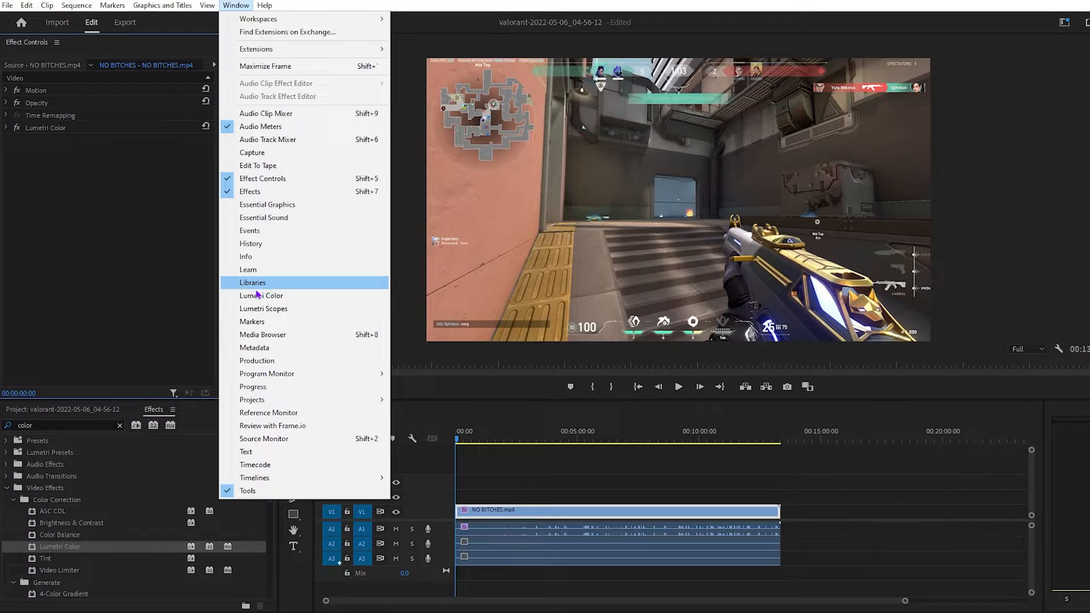
{"action": "left_click", "coordinate": [276, 299]}
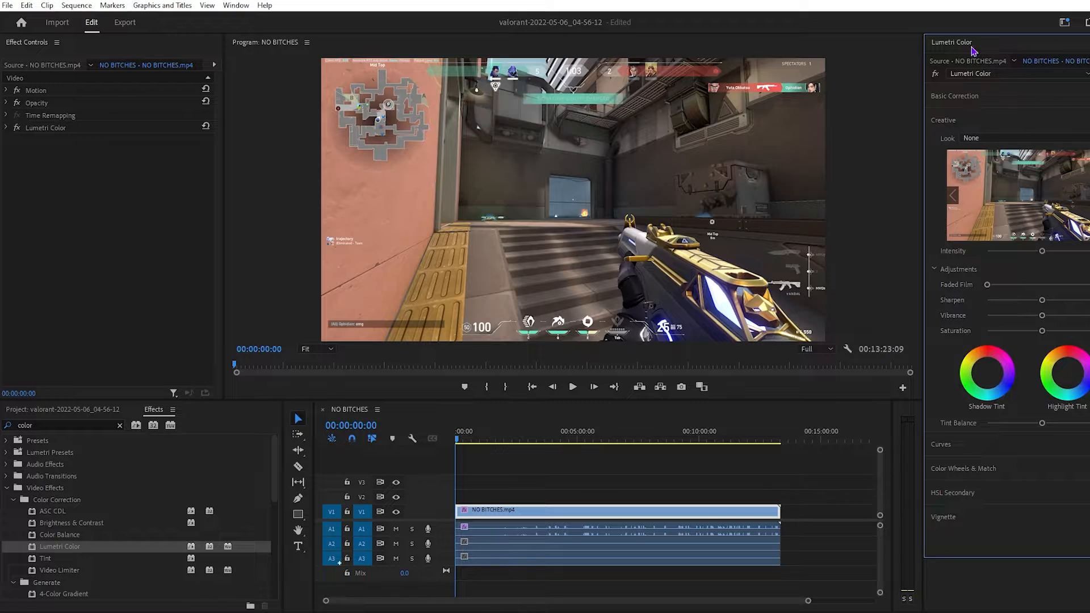
{"action": "left_click_drag", "start_coordinate": [974, 51], "coordinate": [88, 50]}
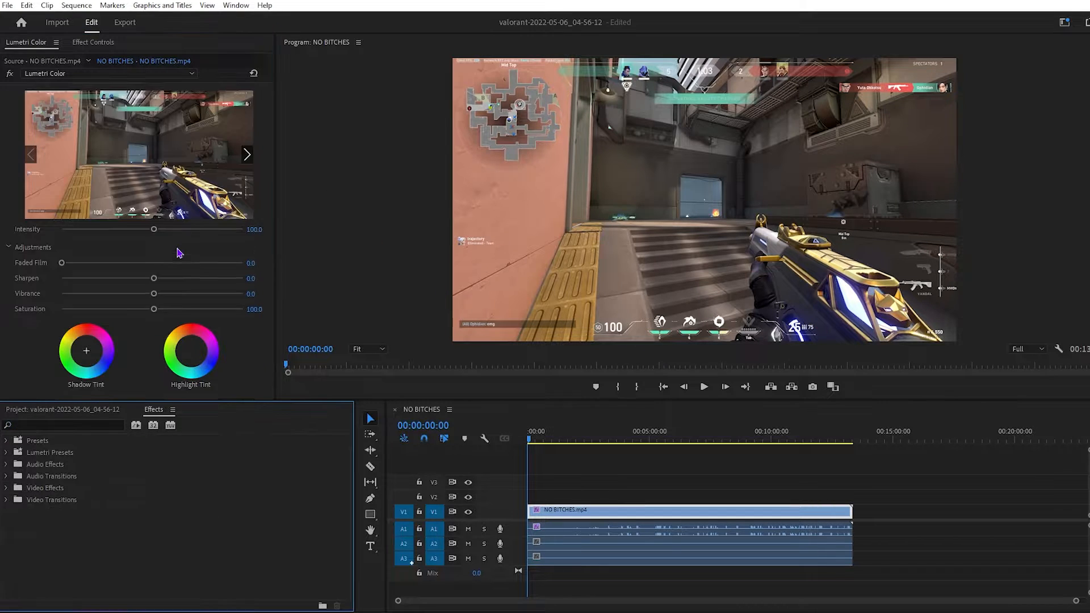
- Raise the Contrast in Lumetri Color's Basic Correction to about 30.9, trying the maximum of 100 first
{"action": "scroll", "coordinate": [174, 241], "scroll_direction": "down", "scroll_amount": 1}
{"action": "scroll", "coordinate": [173, 241], "scroll_direction": "up", "scroll_amount": 1}
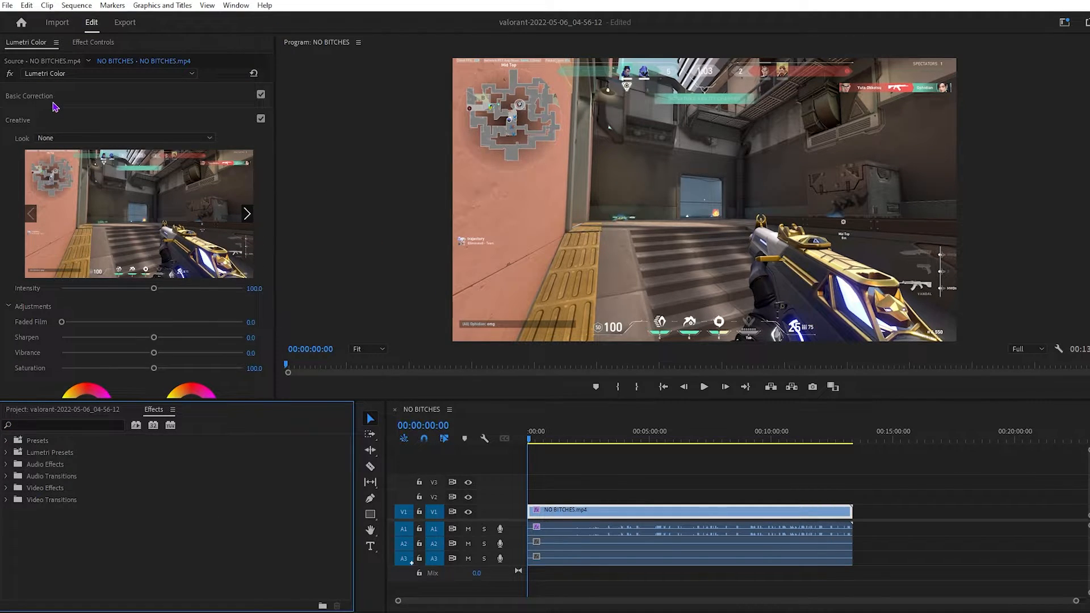
{"action": "left_click", "coordinate": [41, 105]}
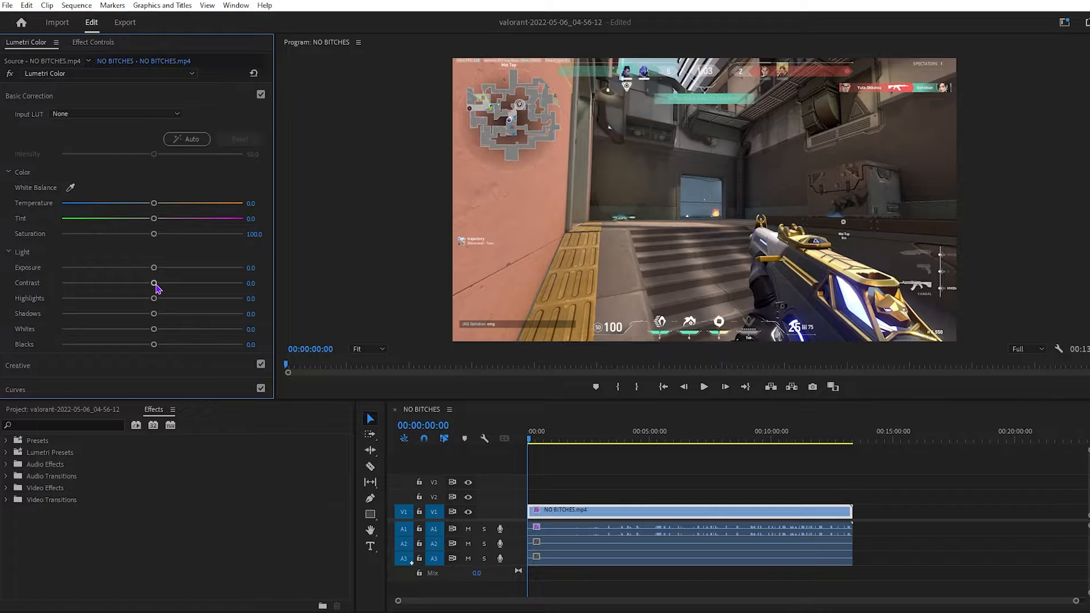
{"action": "left_click_drag", "start_coordinate": [154, 283], "coordinate": [435, 301]}
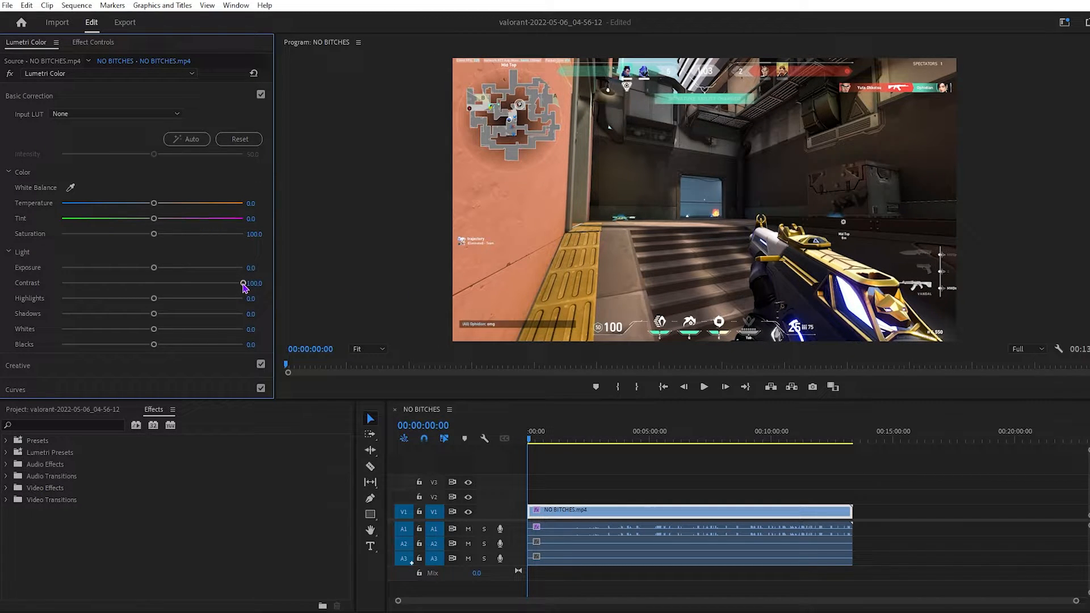
{"action": "left_click_drag", "start_coordinate": [245, 287], "coordinate": [156, 291]}
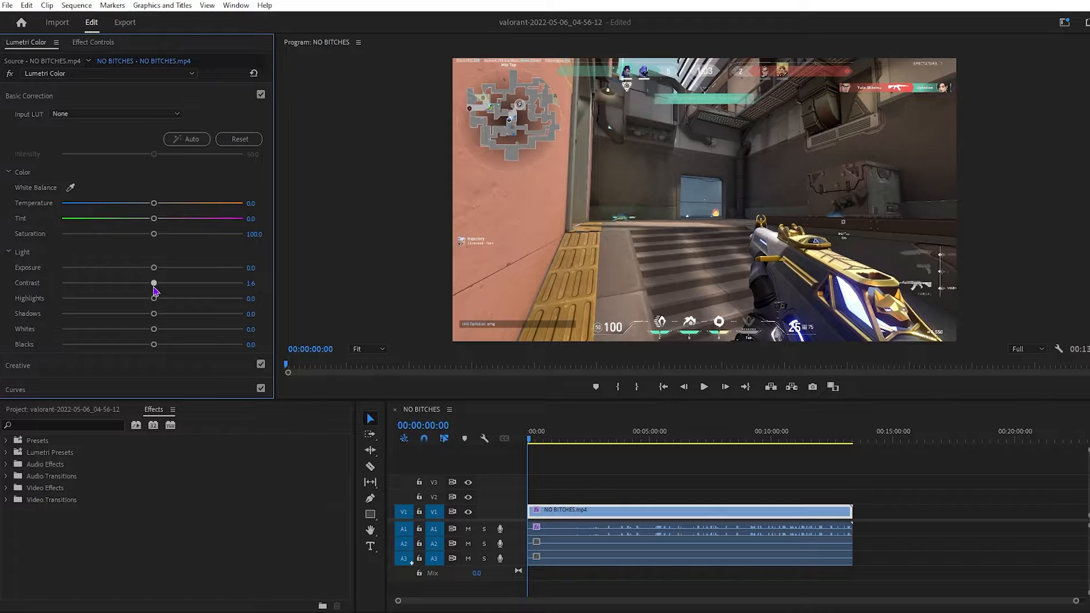
{"action": "left_click_drag", "start_coordinate": [155, 291], "coordinate": [184, 290]}
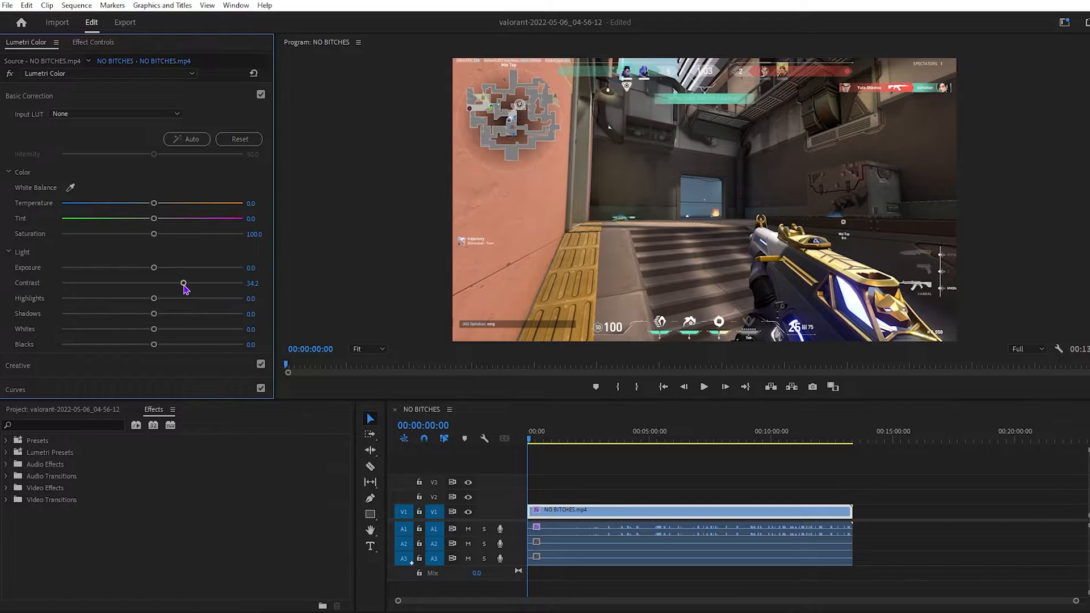
{"action": "left_click_drag", "start_coordinate": [184, 283], "coordinate": [211, 289]}
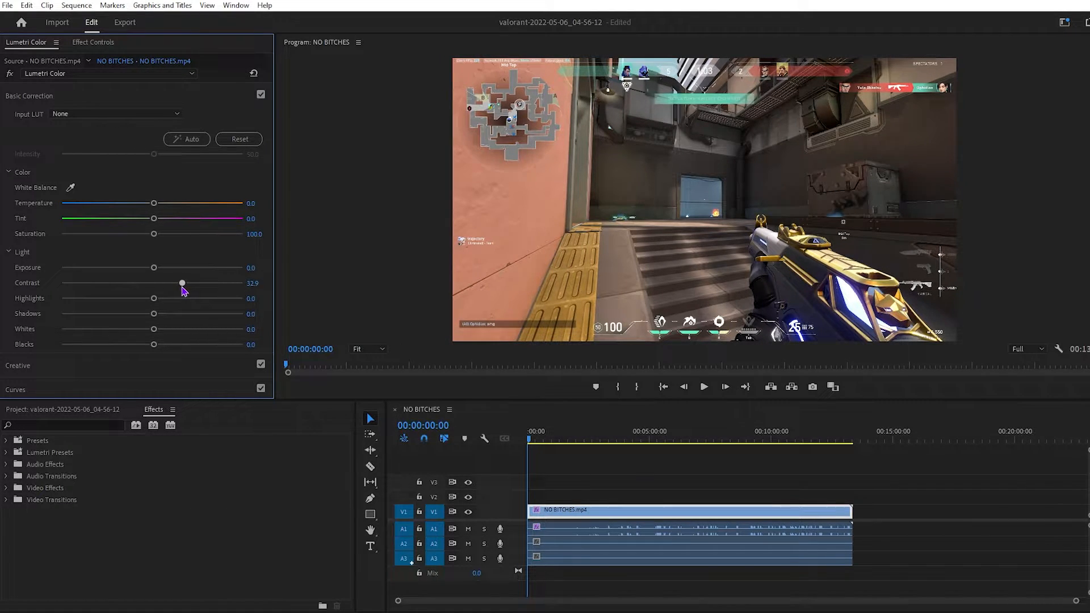
{"action": "left_click_drag", "start_coordinate": [182, 287], "coordinate": [178, 286]}
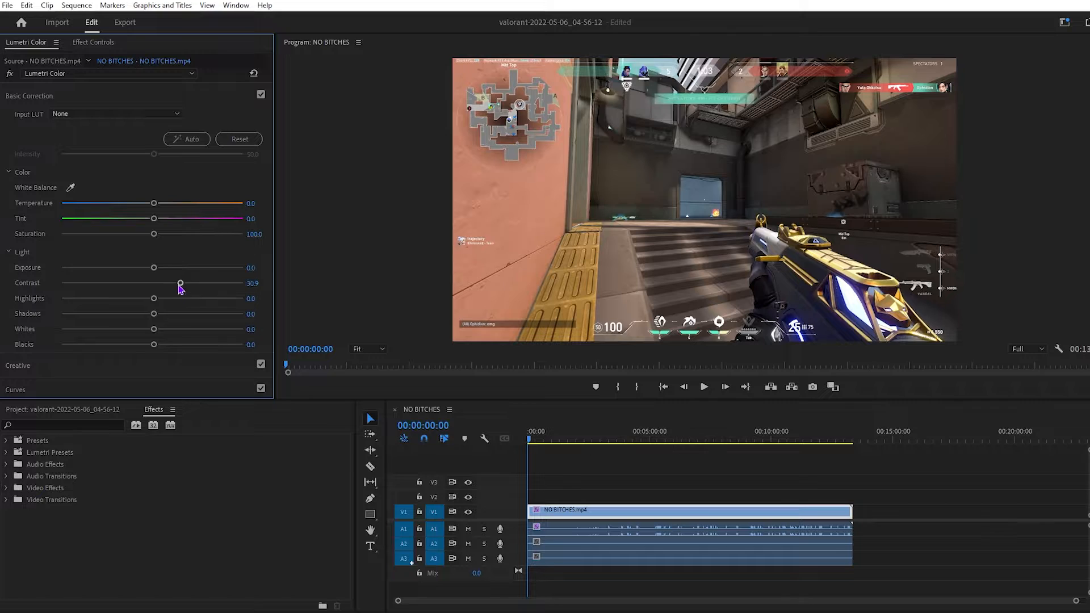
- Close Basic Correction and raise the Vibrance in Lumetri Color's Creative adjustments to about 41.4
{"action": "left_click", "coordinate": [104, 100]}
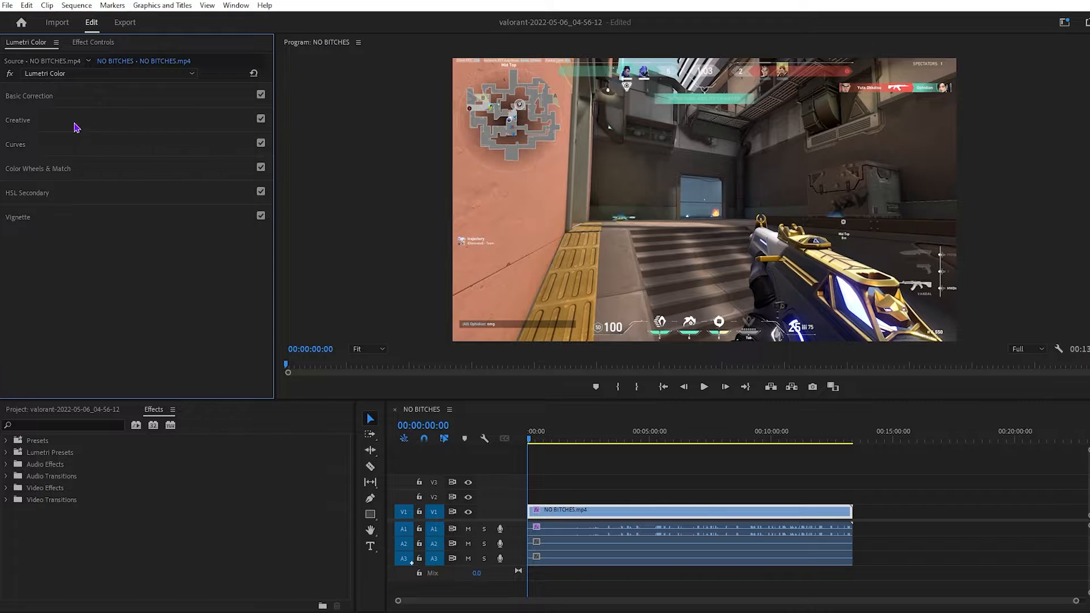
{"action": "left_click", "coordinate": [45, 126]}
{"action": "scroll", "coordinate": [116, 318], "scroll_direction": "down", "scroll_amount": 2}
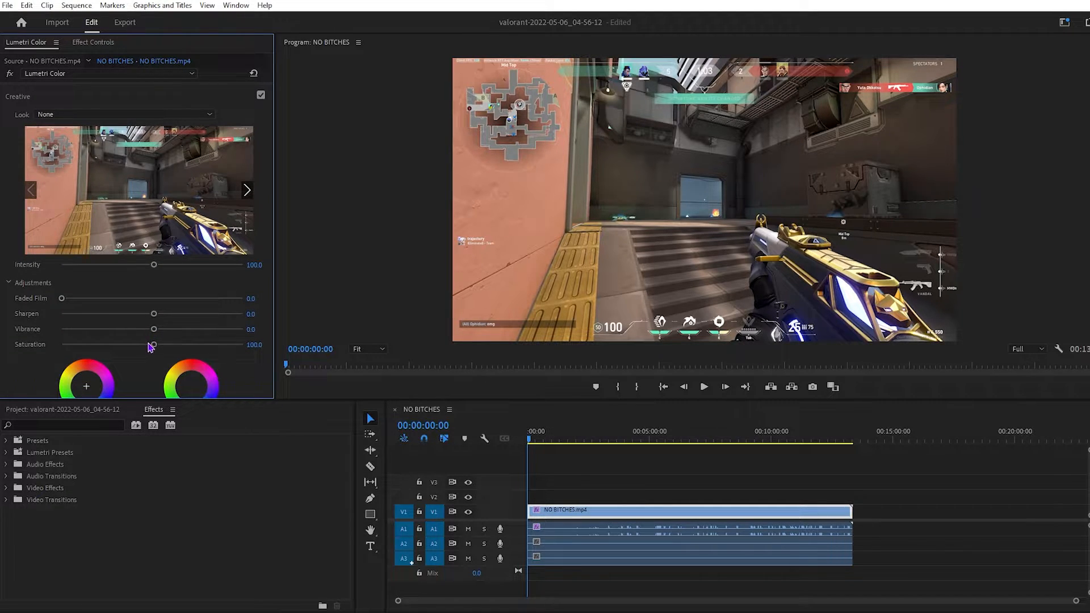
{"action": "left_click_drag", "start_coordinate": [150, 347], "coordinate": [194, 340]}
- Play the color-corrected sequence for a few seconds and return the playhead to the start
{"action": "left_click", "coordinate": [706, 387]}
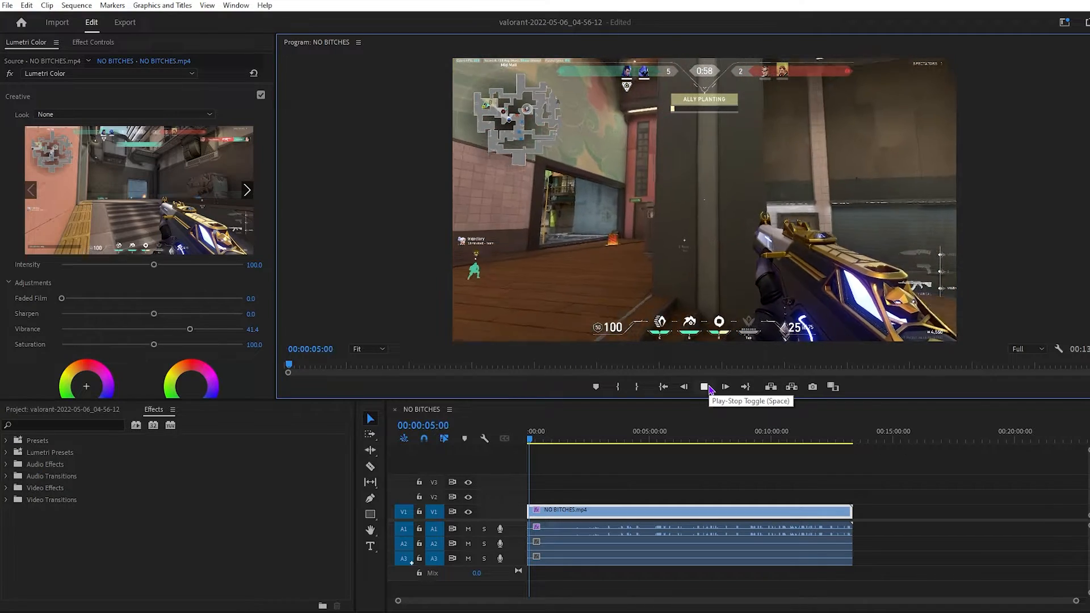
{"action": "left_click", "coordinate": [705, 387]}
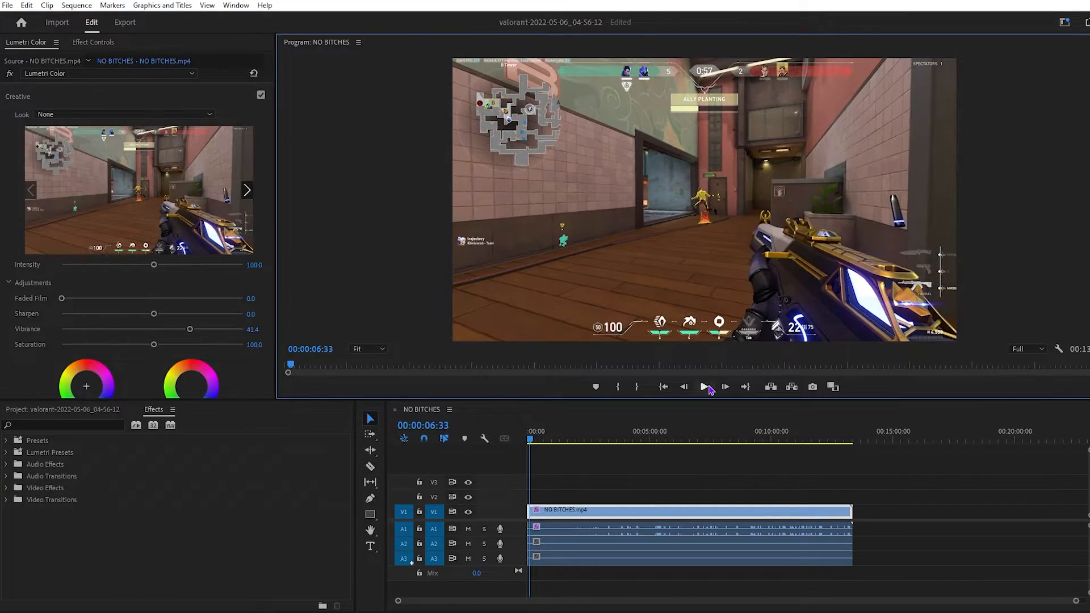
{"action": "key", "text": "Home"}
- Select the V1 video clip with the A1, A2 and A3 audio clips and link them together
{"action": "left_click_drag", "start_coordinate": [595, 461], "coordinate": [579, 496]}
{"action": "left_click_drag", "start_coordinate": [681, 458], "coordinate": [571, 595]}
{"action": "right_click", "coordinate": [585, 522]}
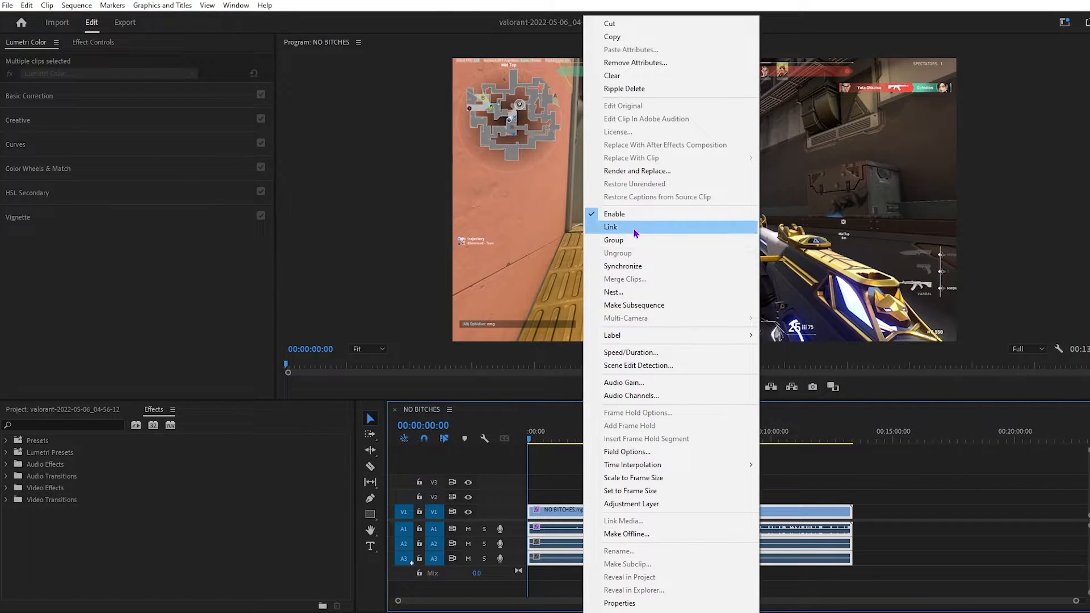
{"action": "left_click_drag", "start_coordinate": [882, 468], "coordinate": [597, 576]}
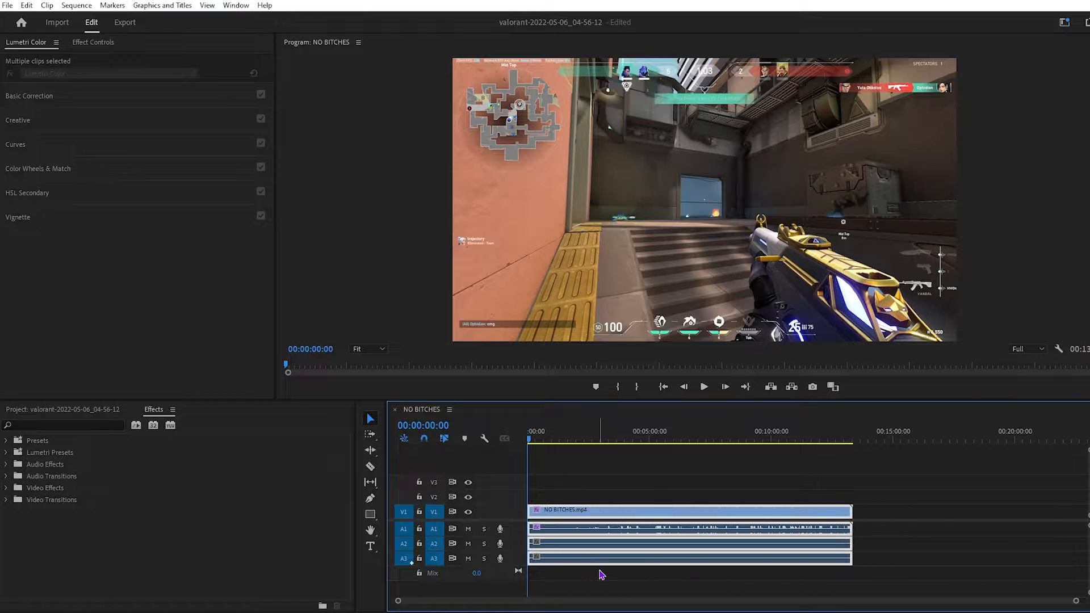
{"action": "left_click_drag", "start_coordinate": [657, 460], "coordinate": [548, 578]}
{"action": "left_click_drag", "start_coordinate": [615, 462], "coordinate": [521, 578]}
{"action": "right_click", "coordinate": [604, 513]}
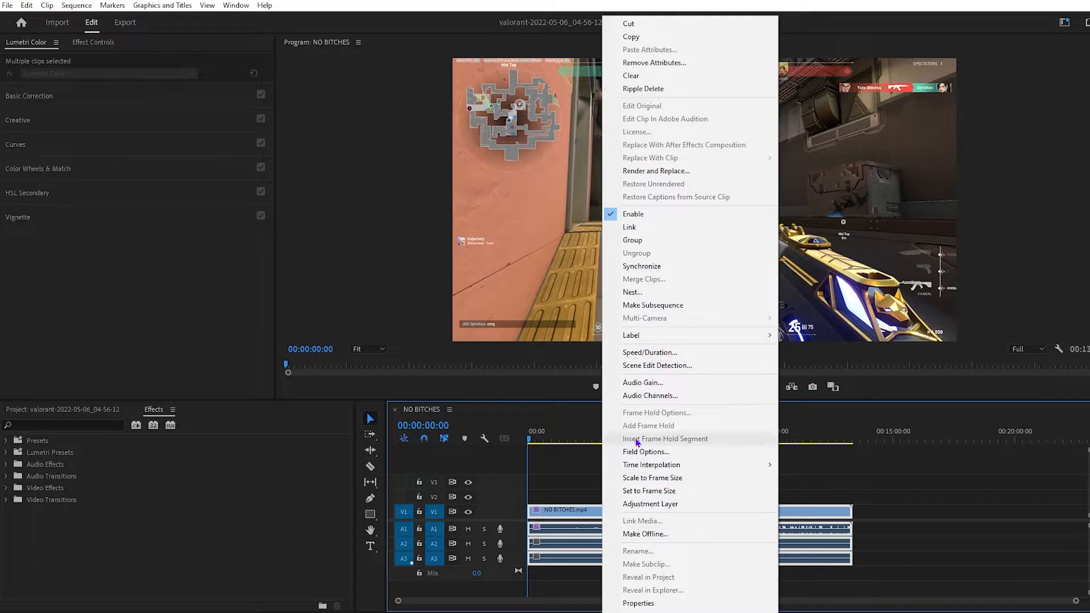
{"action": "left_click", "coordinate": [646, 230]}
- Try the Razor tool on the linked clips, cutting at 00:00:48:04 and at several further points along the timeline
{"action": "left_click", "coordinate": [546, 439]}
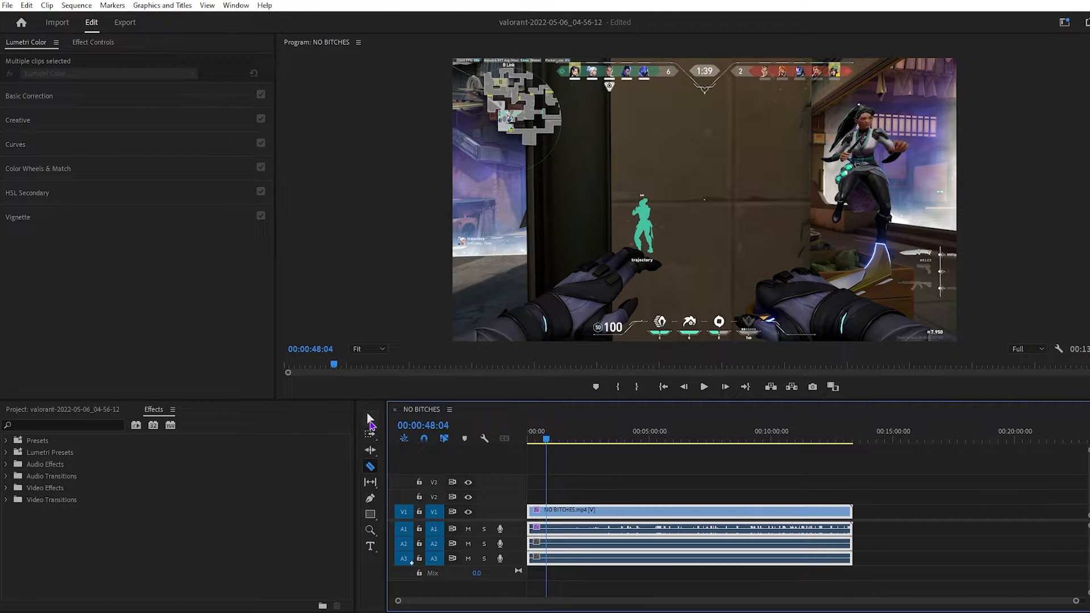
{"action": "left_click", "coordinate": [371, 468]}
{"action": "key", "text": "v"}
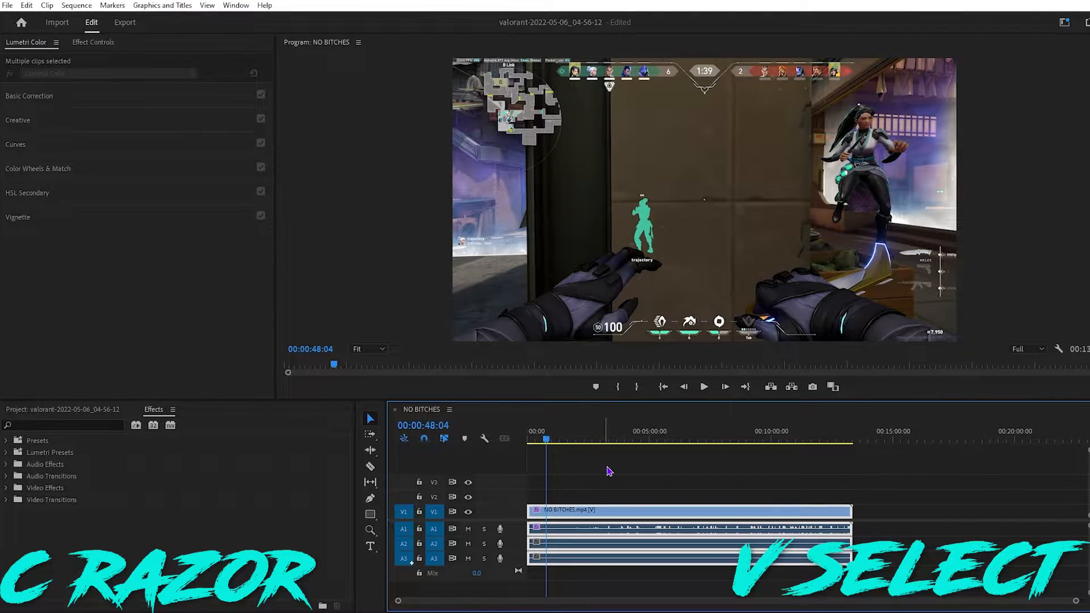
{"action": "key", "text": "c"}
{"action": "left_click", "coordinate": [546, 510]}
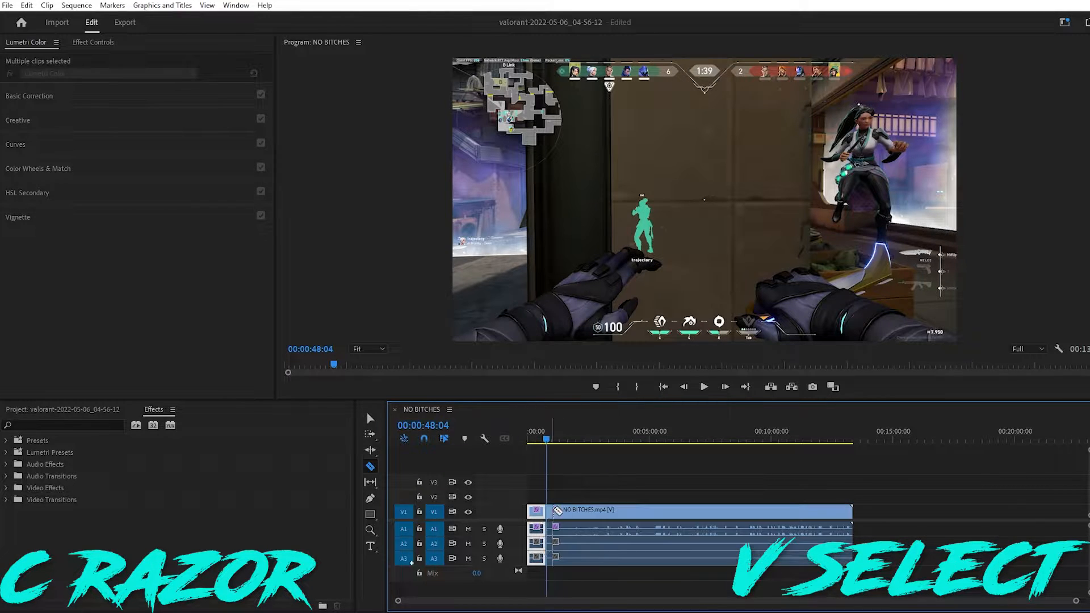
{"action": "left_click", "coordinate": [579, 510]}
{"action": "left_click", "coordinate": [616, 509]}
{"action": "left_click", "coordinate": [649, 510]}
{"action": "left_click", "coordinate": [698, 510]}
{"action": "left_click", "coordinate": [729, 514]}
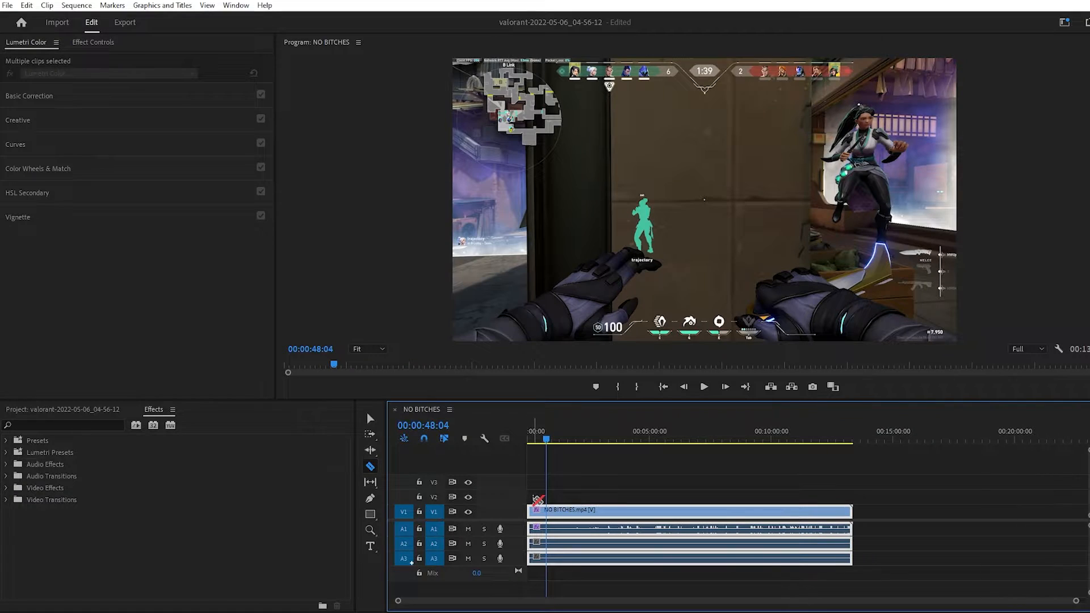
- Play the sequence from the start to about 00:00:07:70 with the timeline magnified
{"action": "left_click_drag", "start_coordinate": [547, 440], "coordinate": [487, 441]}
{"action": "key", "text": "space"}
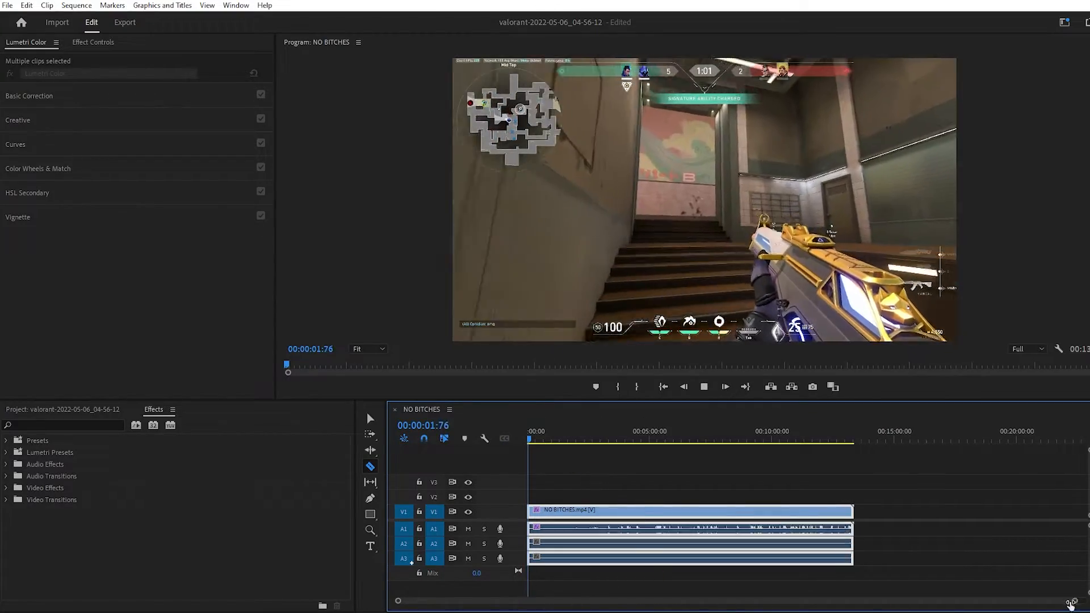
{"action": "key", "text": "equal"}
{"action": "key", "text": "equal"}
{"action": "key", "text": "equal"}
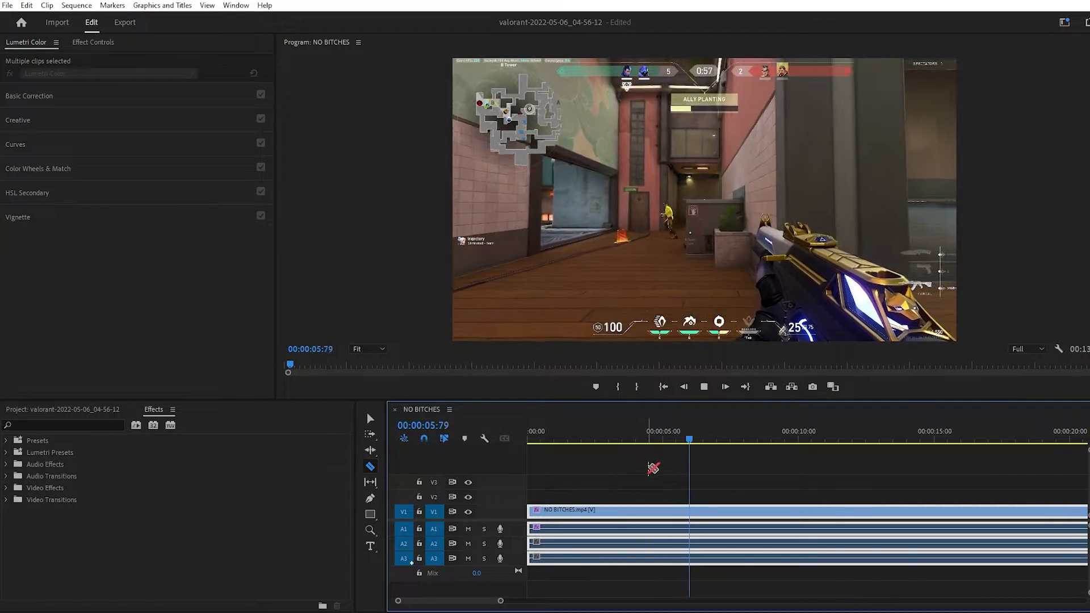
{"action": "key", "text": "space"}
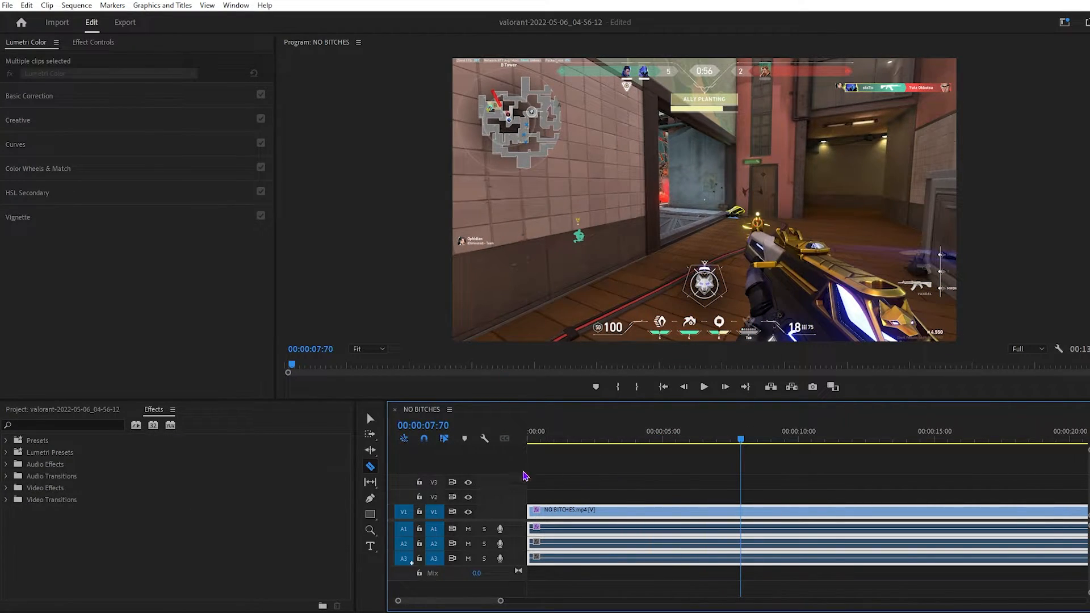
- Split the linked clips at 00:00:02:35 with the Razor tool and return to the Selection tool
{"action": "left_click_drag", "start_coordinate": [741, 440], "coordinate": [593, 446]}
{"action": "left_click", "coordinate": [593, 511]}
{"action": "key", "text": "v"}
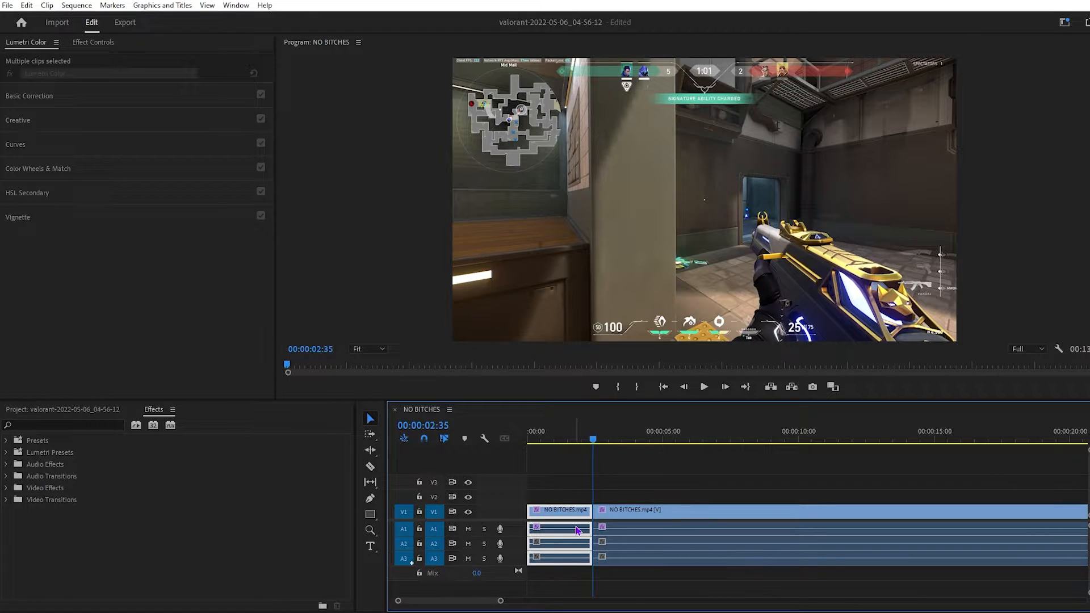
{"action": "key", "text": "c"}
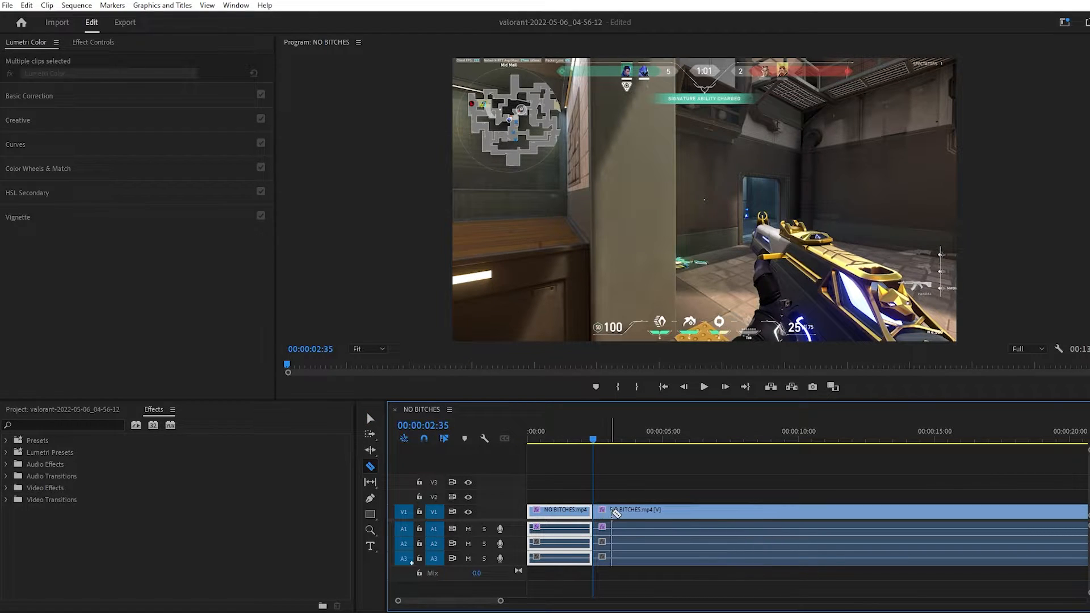
{"action": "key", "text": "v"}
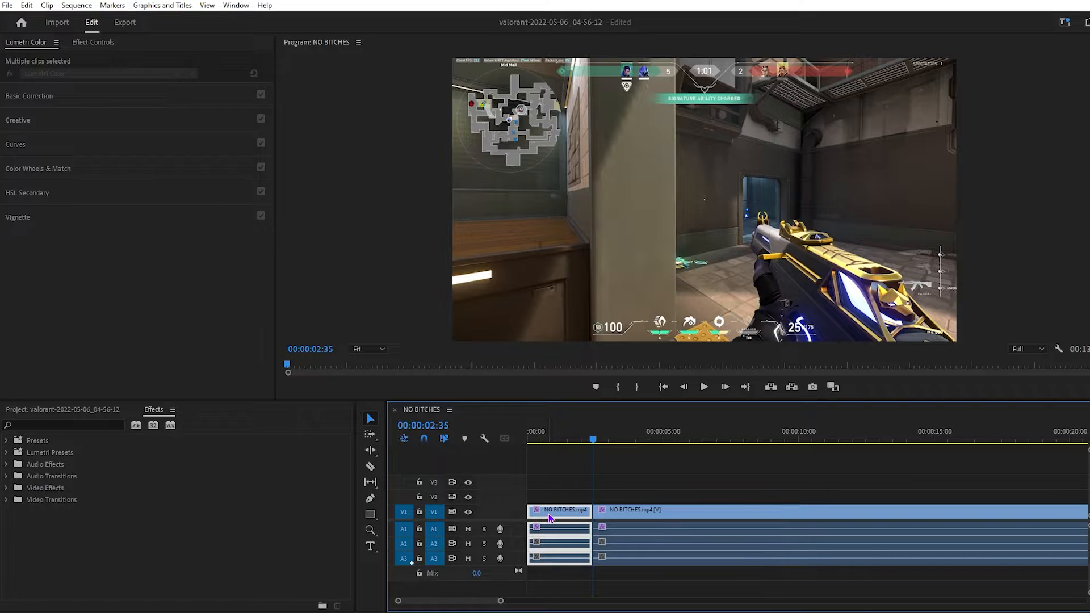
- Delete the segment before 00:00:02:35, move the remaining clips to the sequence start and play from there
{"action": "key", "text": "Delete"}
{"action": "left_click_drag", "start_coordinate": [616, 513], "coordinate": [551, 512]}
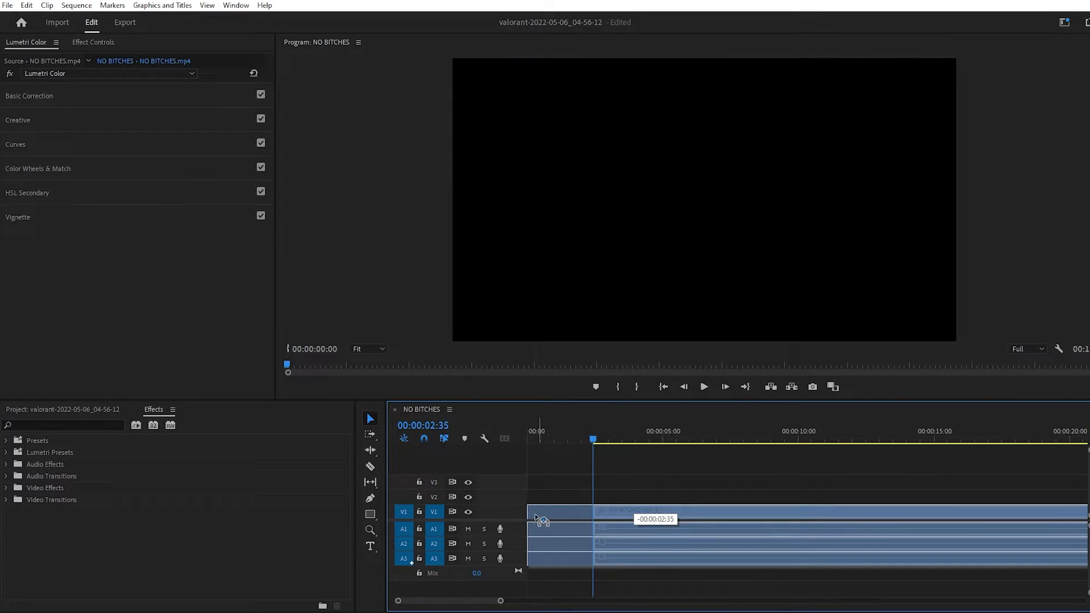
{"action": "left_click", "coordinate": [523, 441]}
{"action": "key", "text": "space"}
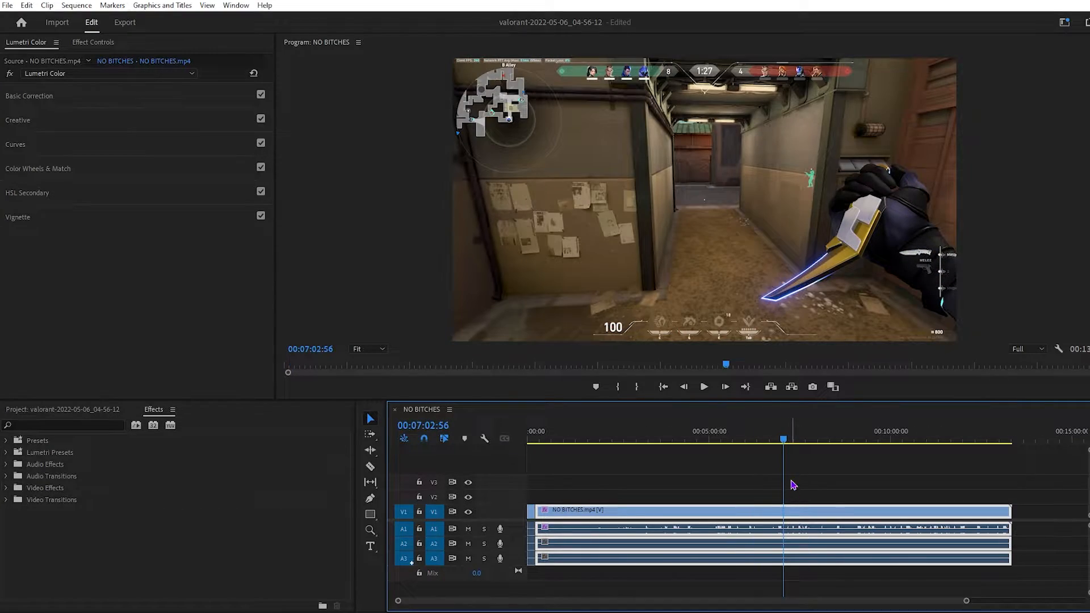
- Split the linked clips at 00:07:10:41 with the Razor tool and return to the Selection tool
{"action": "left_click_drag", "start_coordinate": [783, 441], "coordinate": [788, 442]}
{"action": "key", "text": "c"}
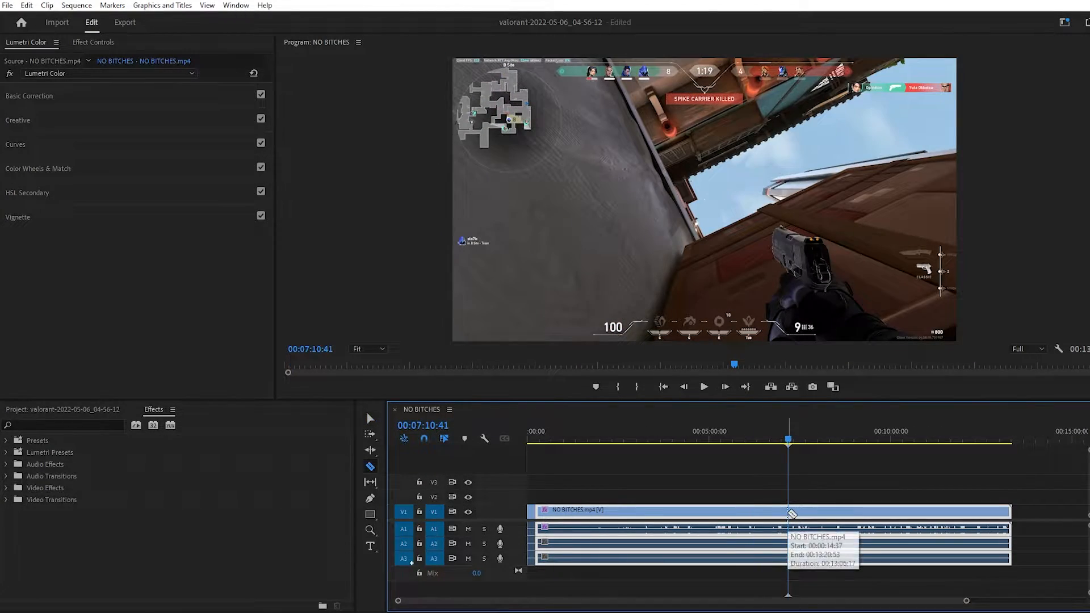
{"action": "left_click", "coordinate": [790, 512]}
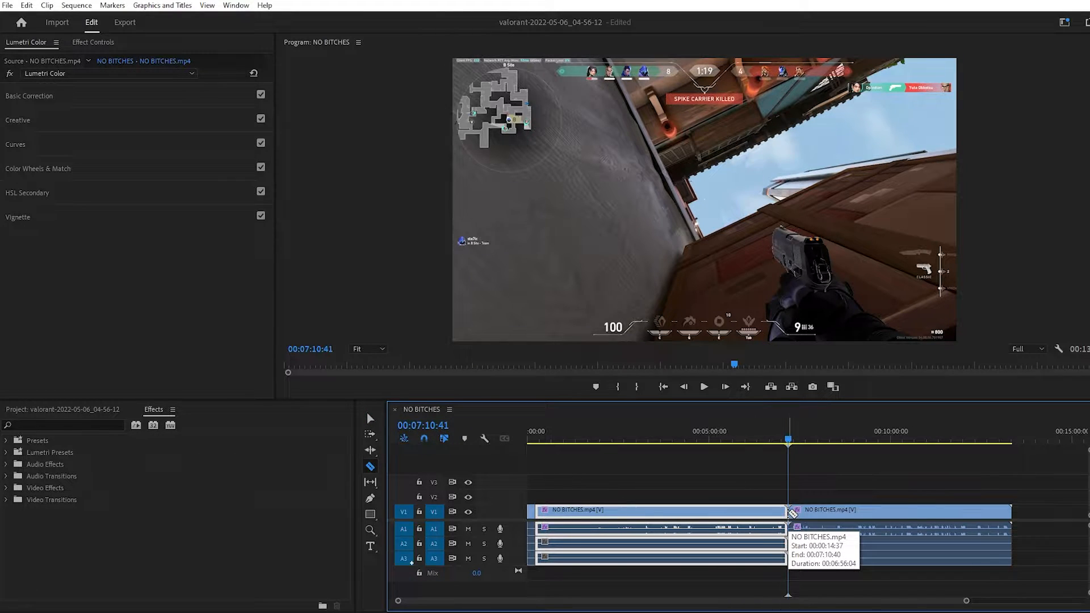
{"action": "key", "text": "v"}
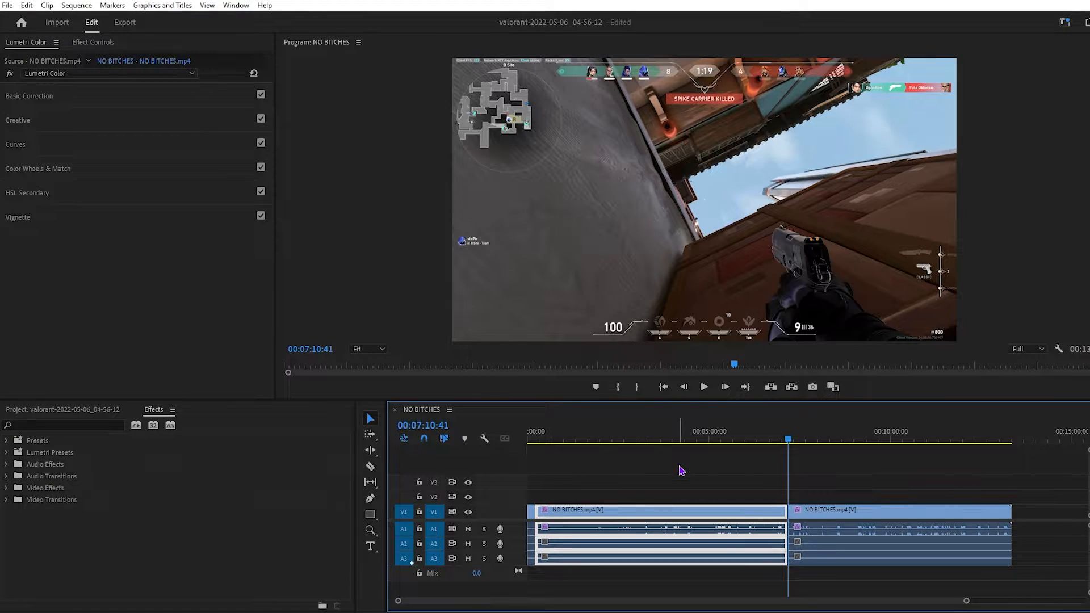
- Delete the long middle segment before 00:07:10:41, close the gap with the last segment and bring the playhead near the start
{"action": "key", "text": "Delete"}
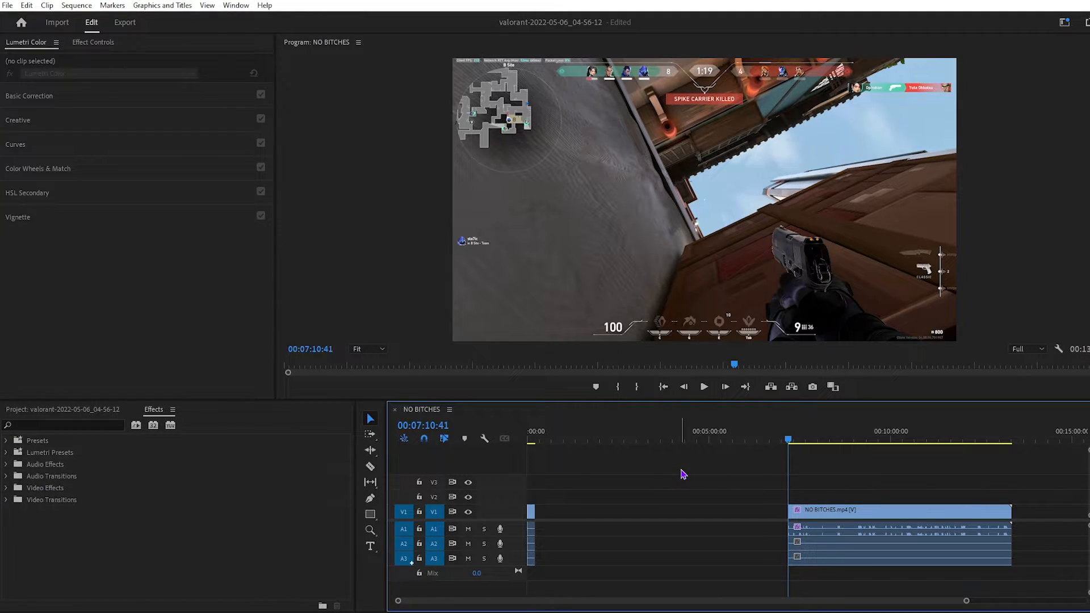
{"action": "left_click_drag", "start_coordinate": [845, 508], "coordinate": [593, 512]}
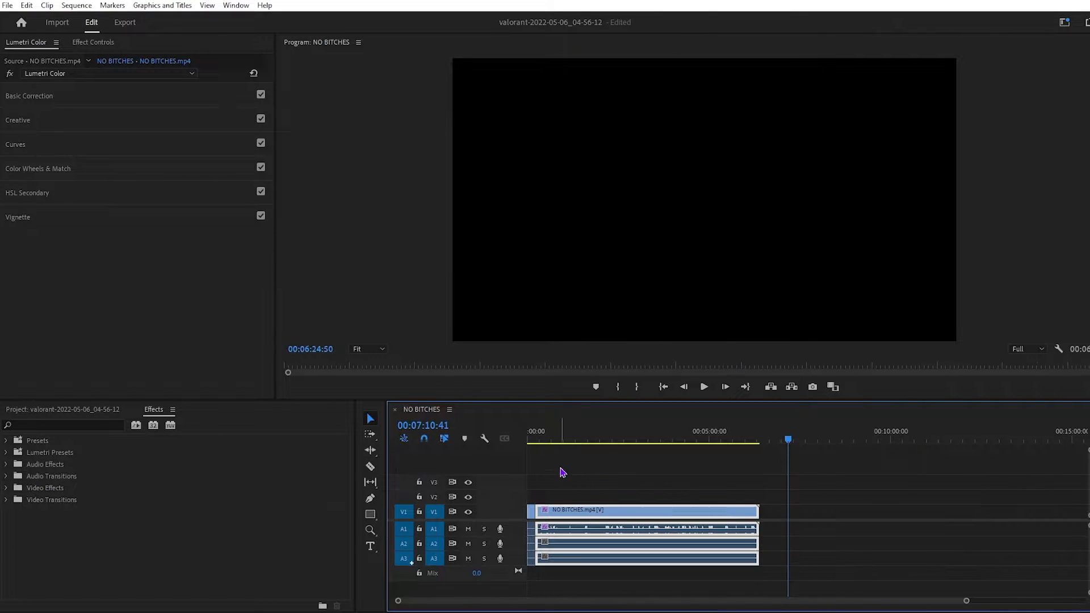
{"action": "left_click_drag", "start_coordinate": [548, 439], "coordinate": [533, 439]}
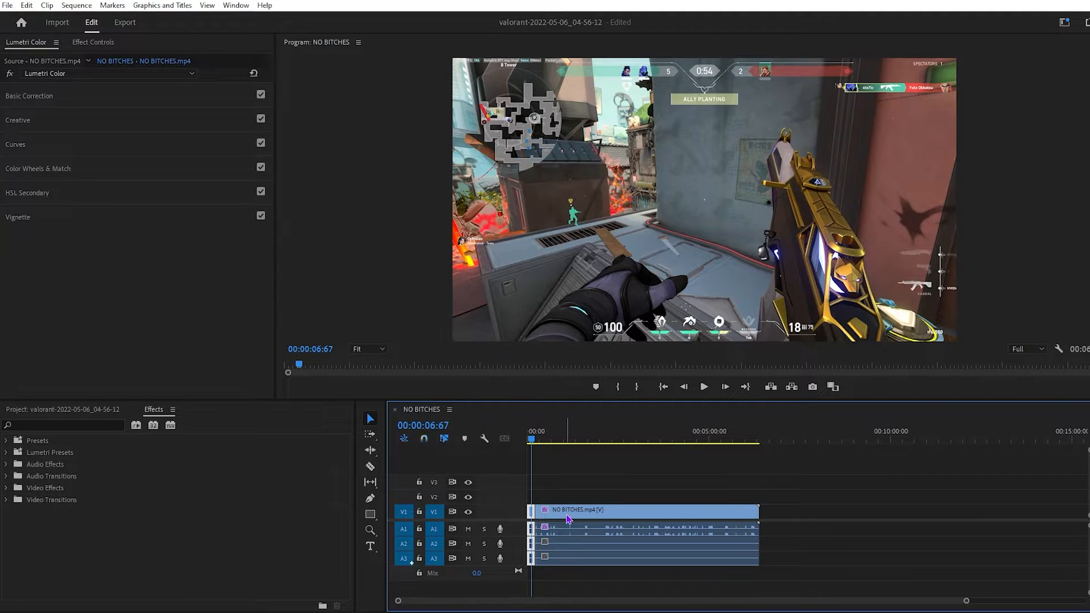
- Move the last segment freely along the timeline with snapping off, and rejoin it to the first segment with snapping on
{"action": "mouse_move", "coordinate": [555, 514]}
{"action": "left_mouse_down"}
{"action": "mouse_move", "coordinate": [595, 515]}
{"action": "mouse_move", "coordinate": [523, 528]}
{"action": "mouse_move", "coordinate": [714, 544]}
{"action": "mouse_move", "coordinate": [680, 519]}
{"action": "mouse_move", "coordinate": [519, 518]}
{"action": "mouse_move", "coordinate": [534, 516]}
{"action": "left_mouse_up"}
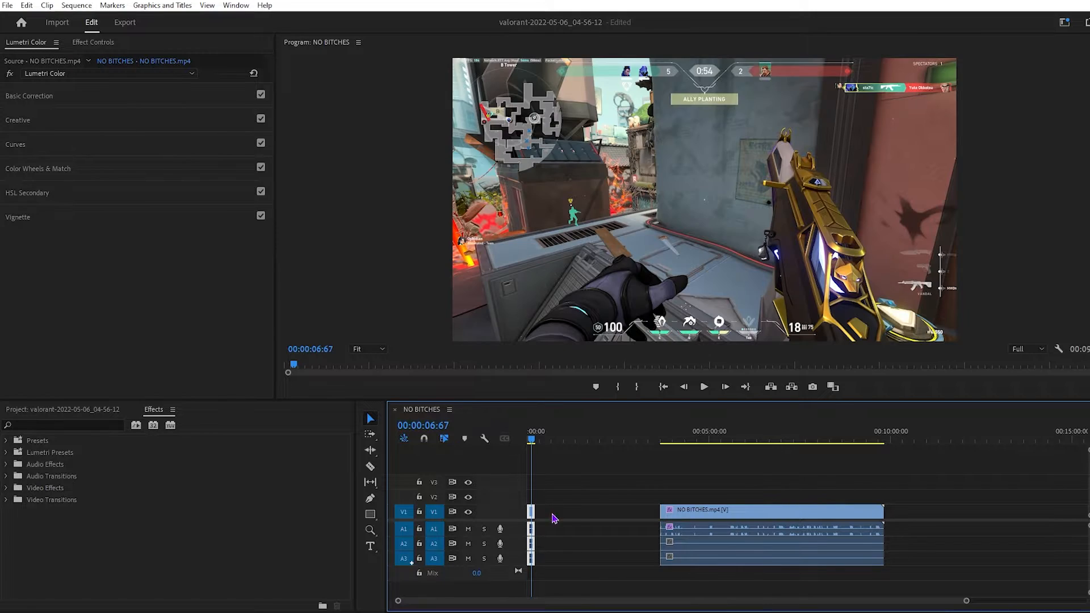
{"action": "left_click_drag", "start_coordinate": [683, 517], "coordinate": [617, 519]}
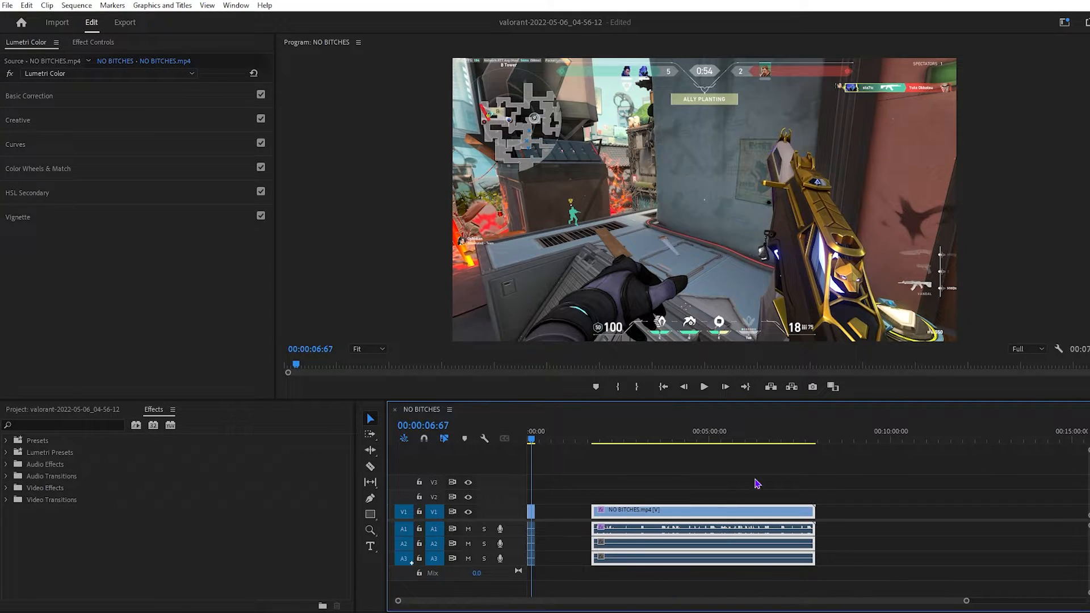
{"action": "left_click_drag", "start_coordinate": [655, 502], "coordinate": [612, 515]}
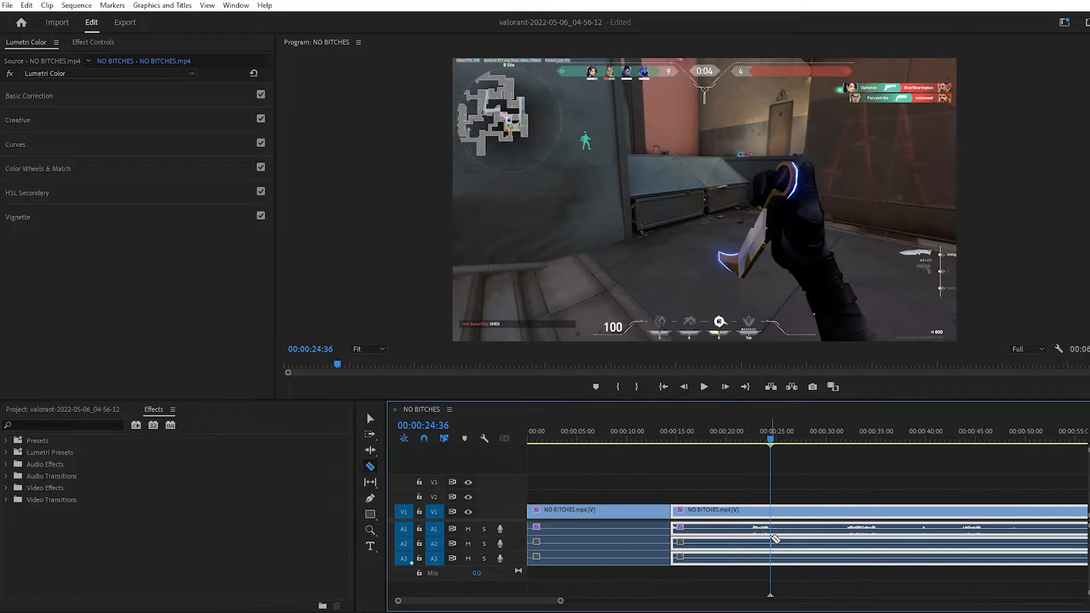
- Split the second clip at 00:00:24:36 with the Razor tool and delete the segment after the split
{"action": "left_click", "coordinate": [772, 537]}
{"action": "key", "text": "v"}
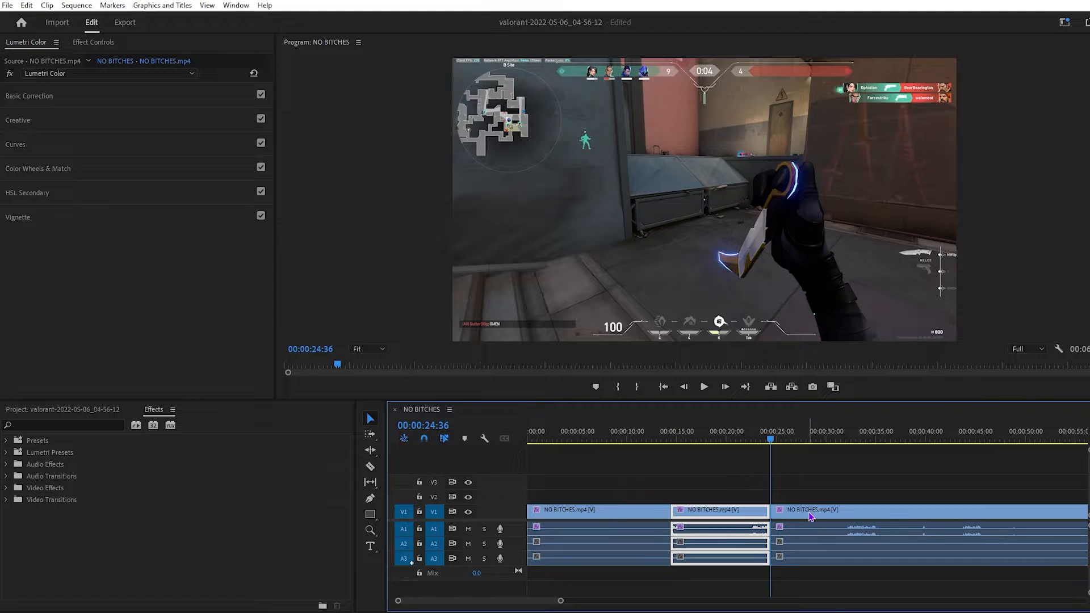
{"action": "left_click_drag", "start_coordinate": [810, 517], "coordinate": [826, 517]}
{"action": "key", "text": "Delete"}
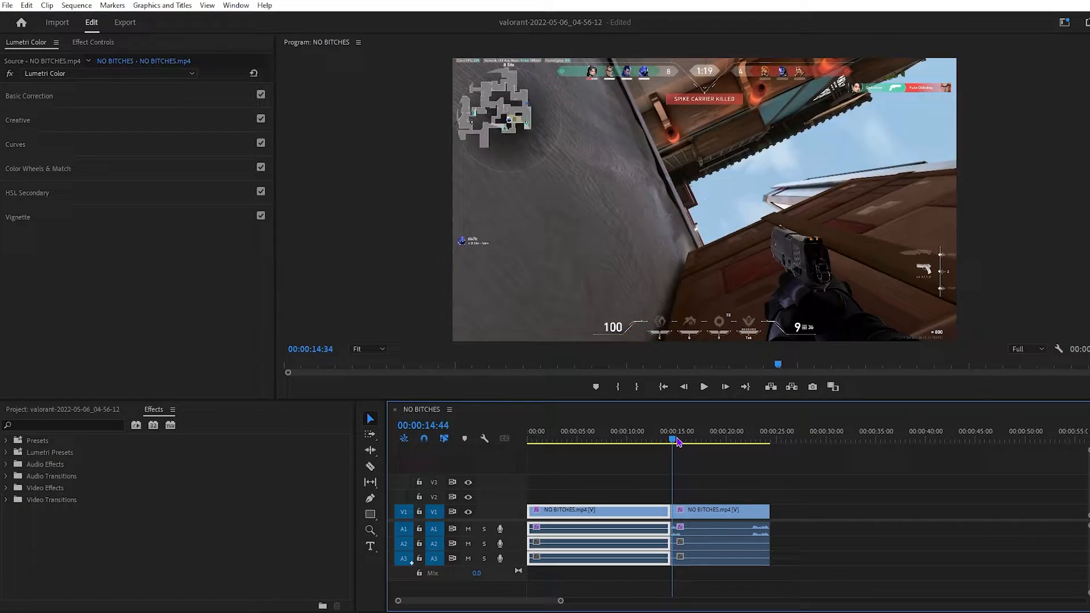
- Place the playhead at 00:00:14:11 near the cut and look through the Dissolve and Wipe video transitions
{"action": "left_click_drag", "start_coordinate": [673, 441], "coordinate": [668, 442]}
{"action": "left_click", "coordinate": [130, 413]}
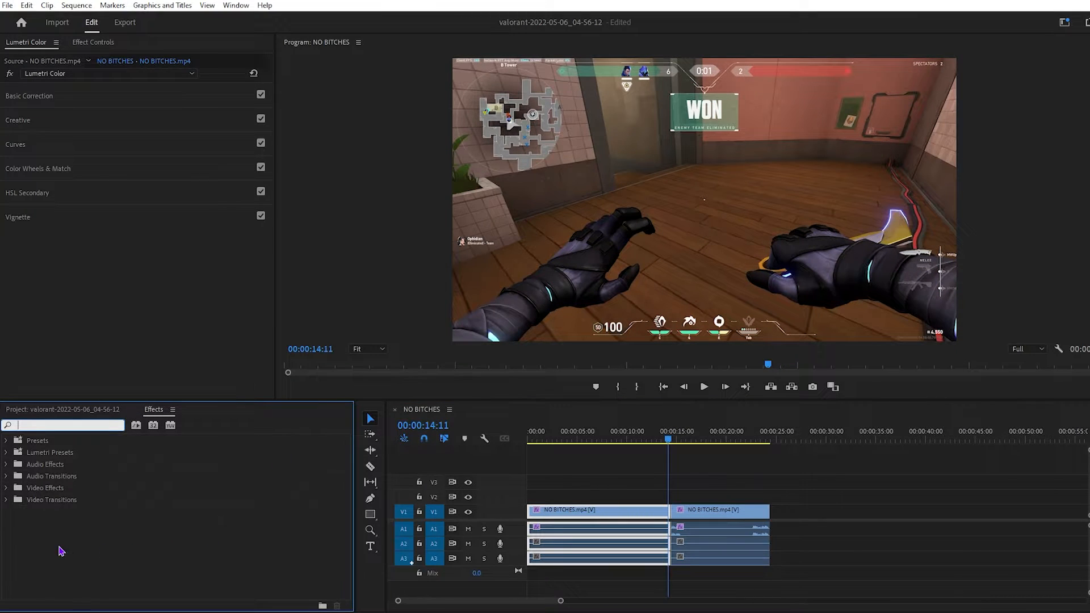
{"action": "left_click", "coordinate": [6, 501]}
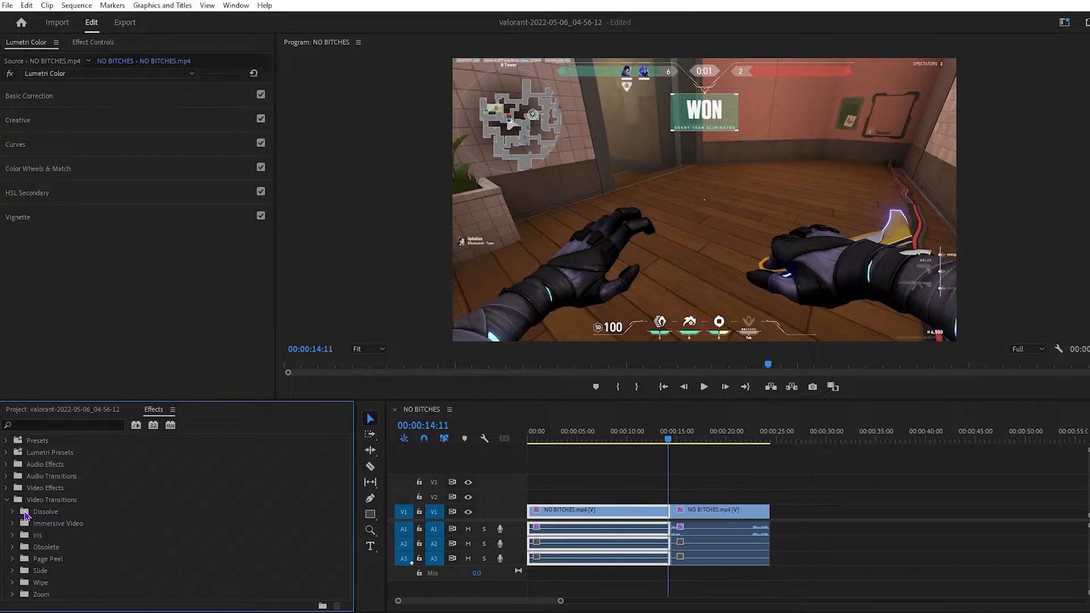
{"action": "left_click", "coordinate": [35, 514]}
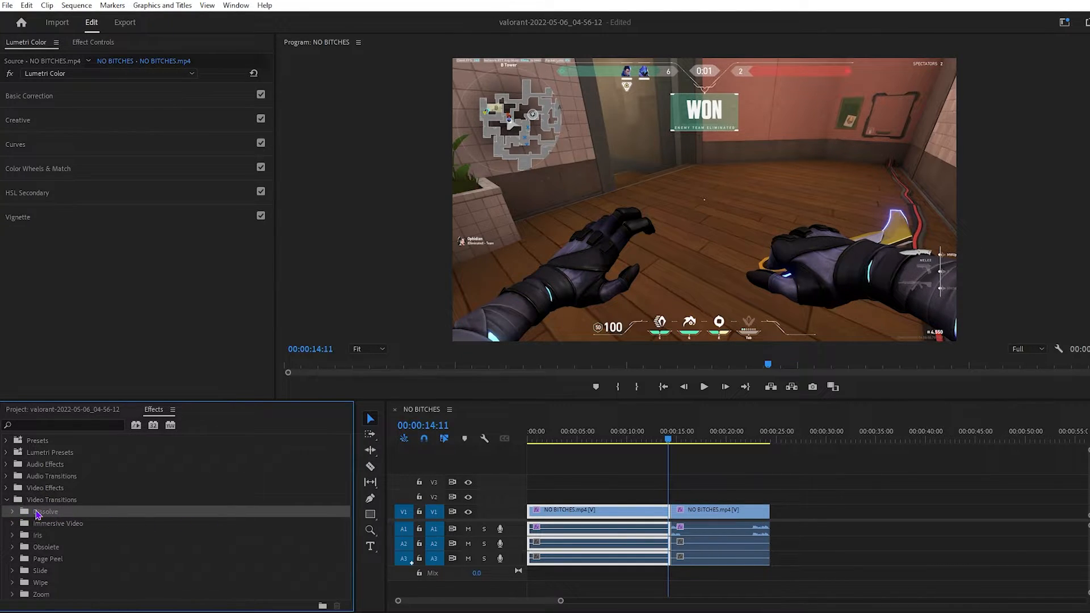
{"action": "left_click", "coordinate": [12, 511]}
{"action": "scroll", "coordinate": [159, 535], "scroll_direction": "down", "scroll_amount": 3}
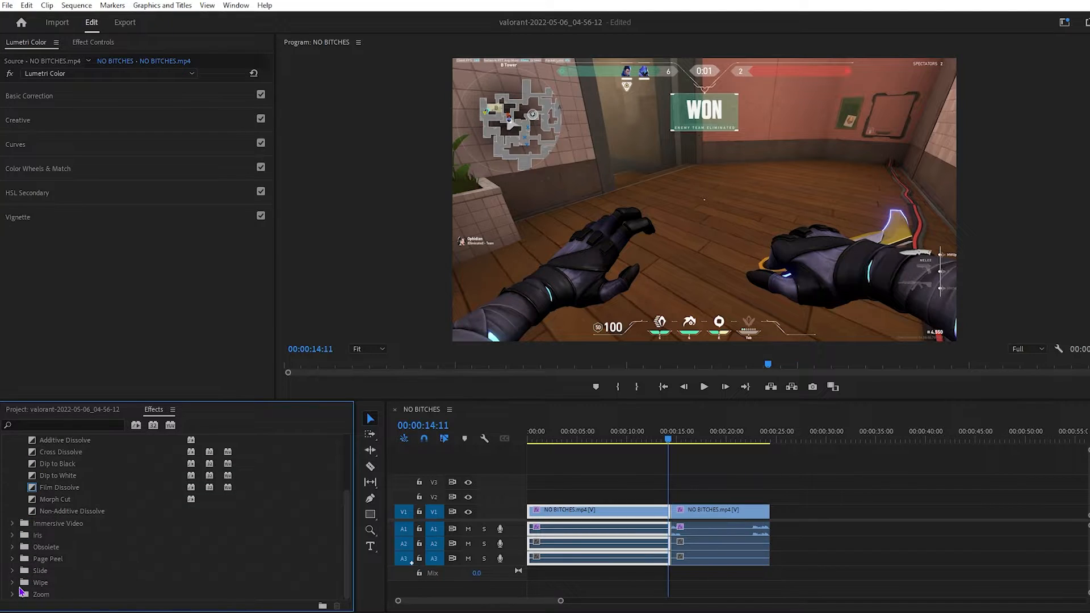
{"action": "left_click", "coordinate": [18, 584]}
{"action": "scroll", "coordinate": [68, 593], "scroll_direction": "down", "scroll_amount": 5}
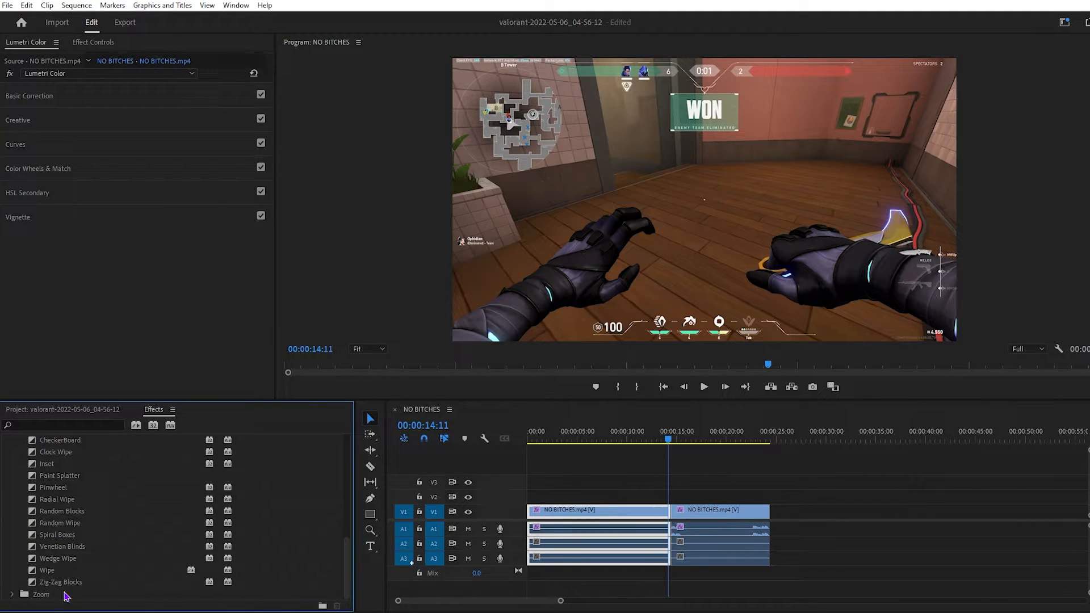
{"action": "left_click_drag", "start_coordinate": [55, 573], "coordinate": [67, 575]}
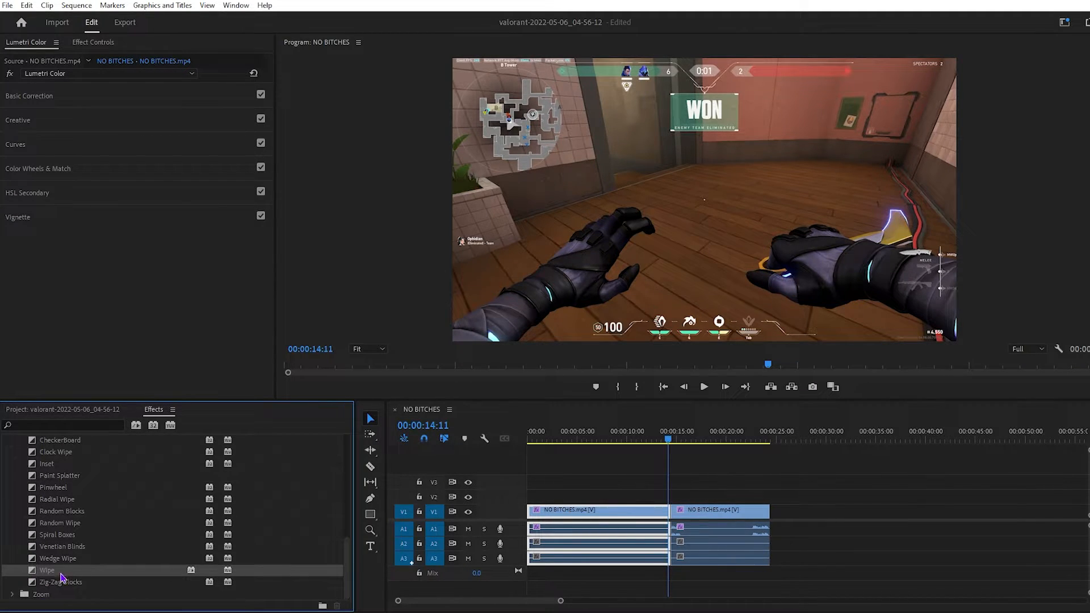
- Apply the Film Dissolve transition from the Dissolve group to the cut between the two V1 clips
{"action": "scroll", "coordinate": [60, 567], "scroll_direction": "up", "scroll_amount": 6}
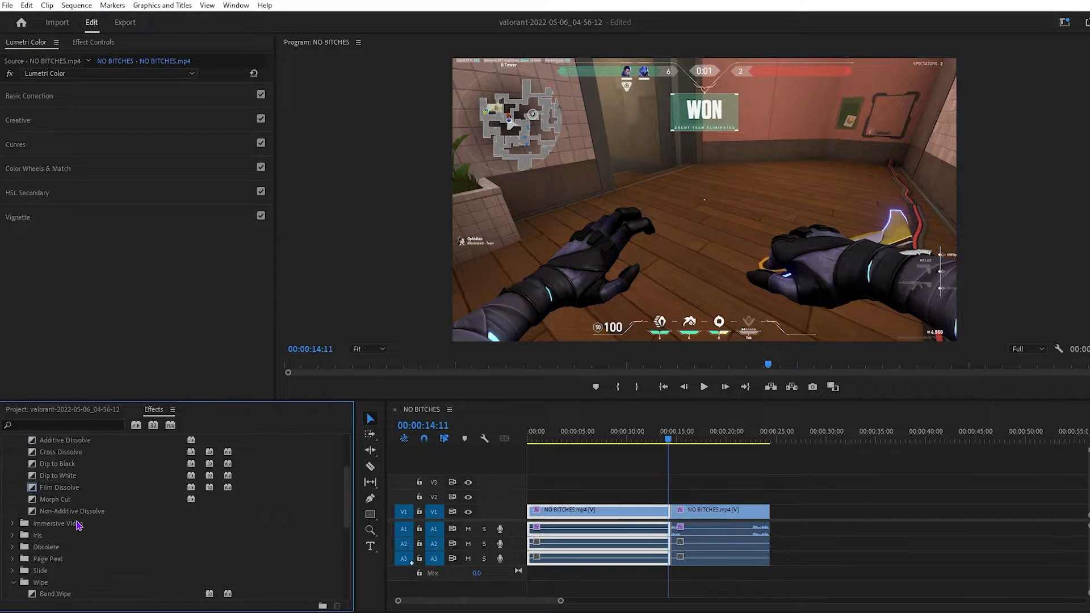
{"action": "scroll", "coordinate": [77, 524], "scroll_direction": "up", "scroll_amount": 1}
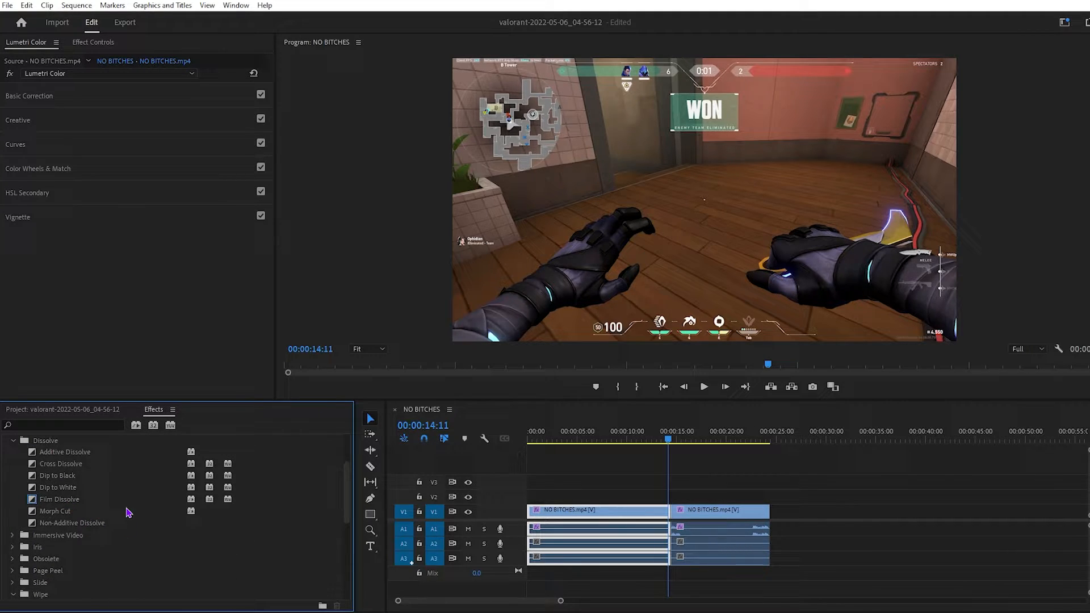
{"action": "scroll", "coordinate": [90, 511], "scroll_direction": "up", "scroll_amount": 5}
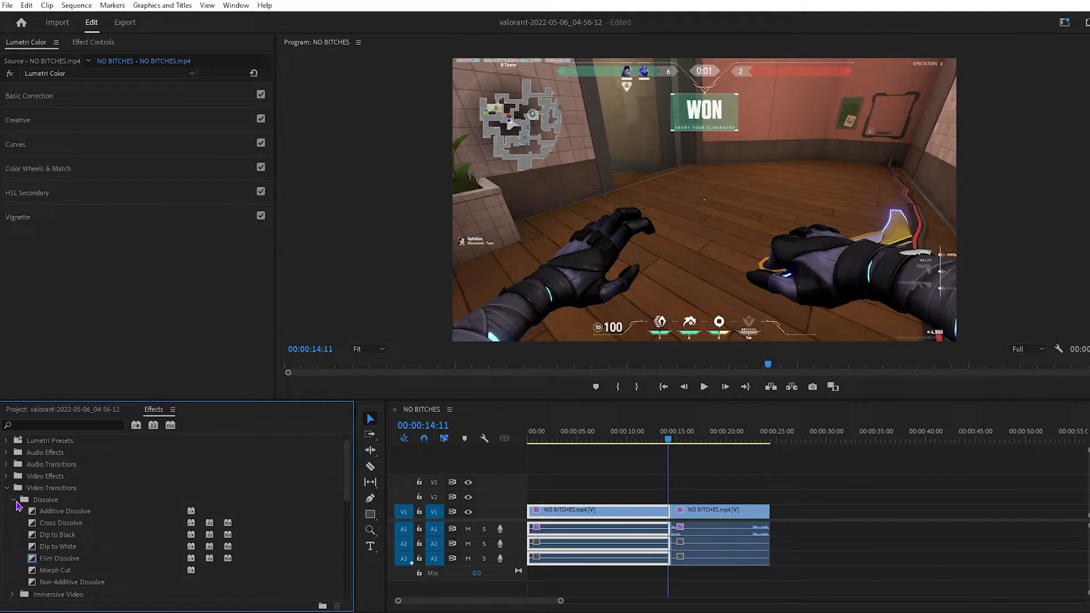
{"action": "left_click", "coordinate": [14, 500]}
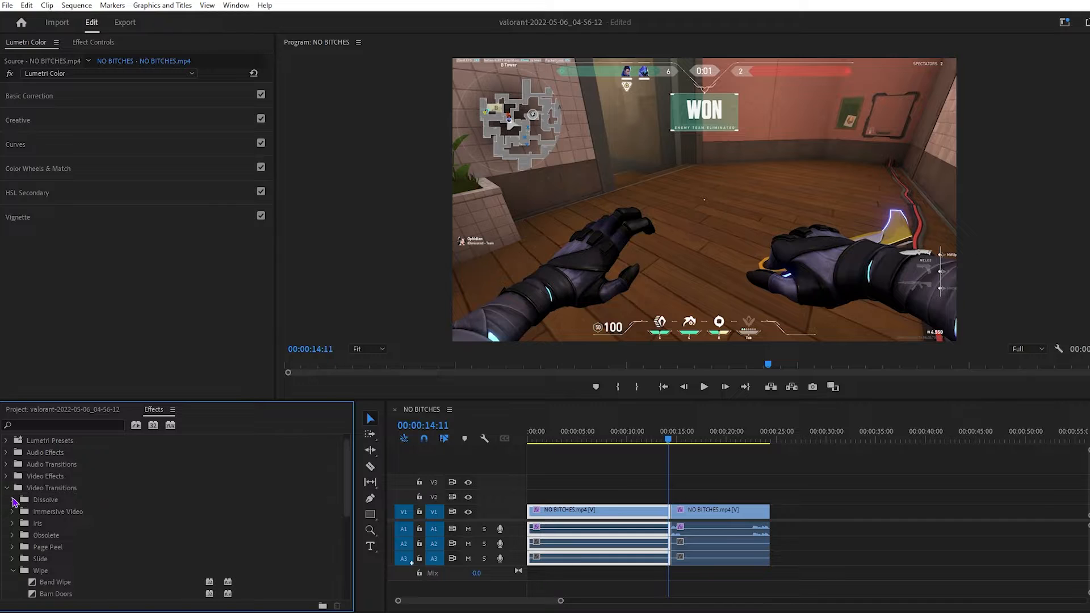
{"action": "left_click", "coordinate": [14, 501]}
{"action": "left_click", "coordinate": [15, 503]}
{"action": "left_click", "coordinate": [13, 501]}
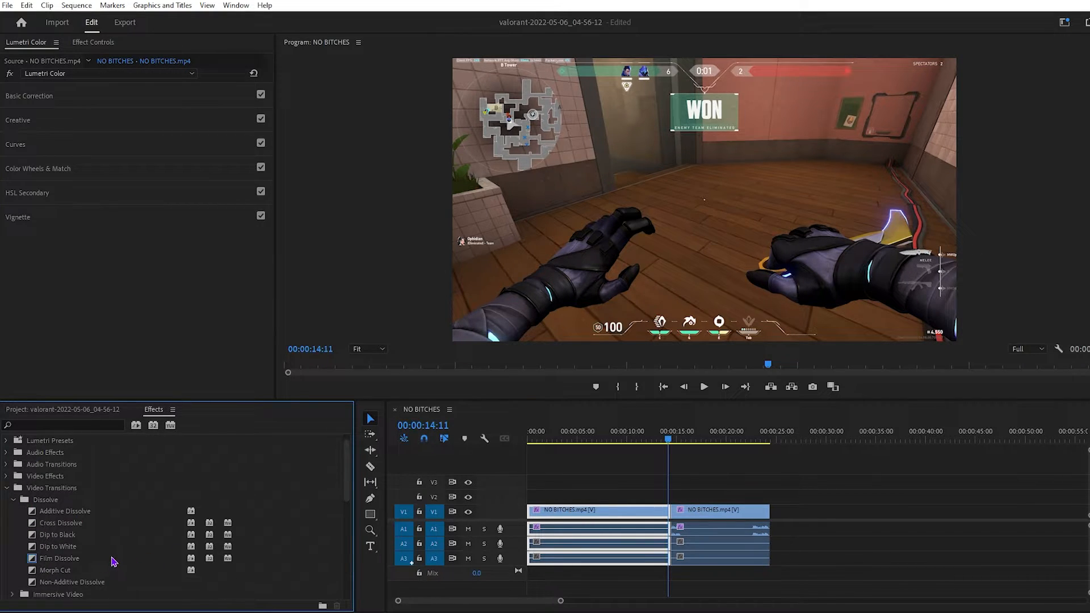
{"action": "left_click_drag", "start_coordinate": [72, 562], "coordinate": [102, 564]}
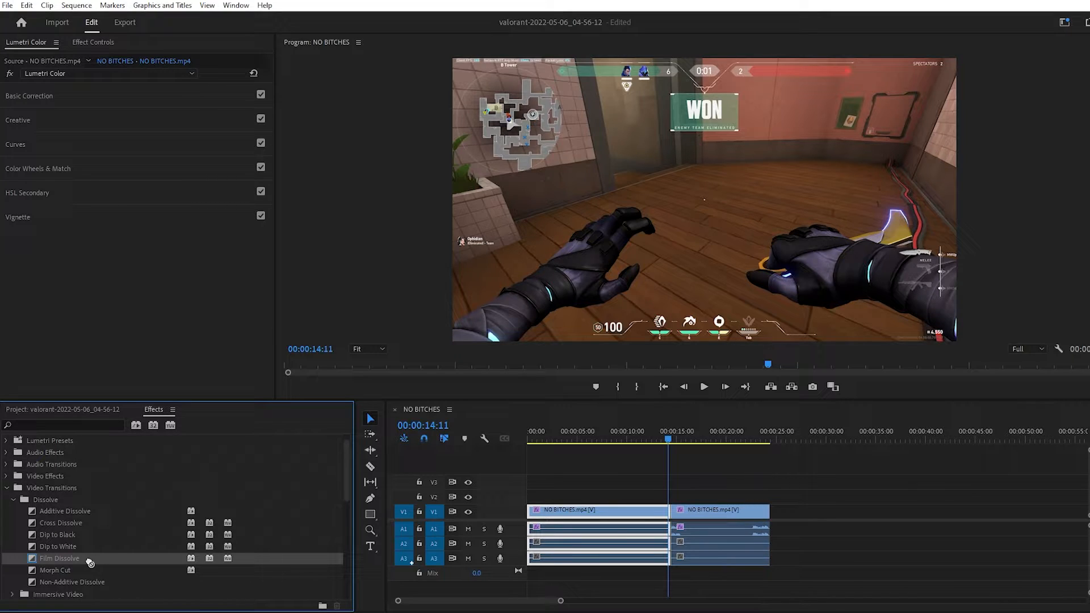
{"action": "left_click_drag", "start_coordinate": [508, 588], "coordinate": [267, 556]}
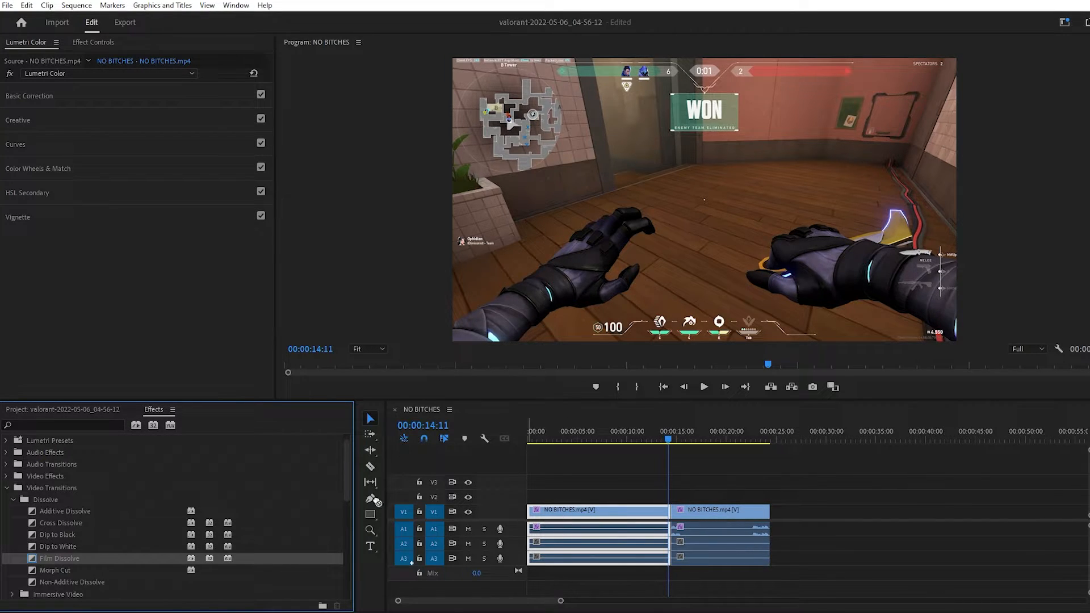
{"action": "key", "text": "equal"}
{"action": "key", "text": "equal"}
{"action": "key", "text": "equal"}
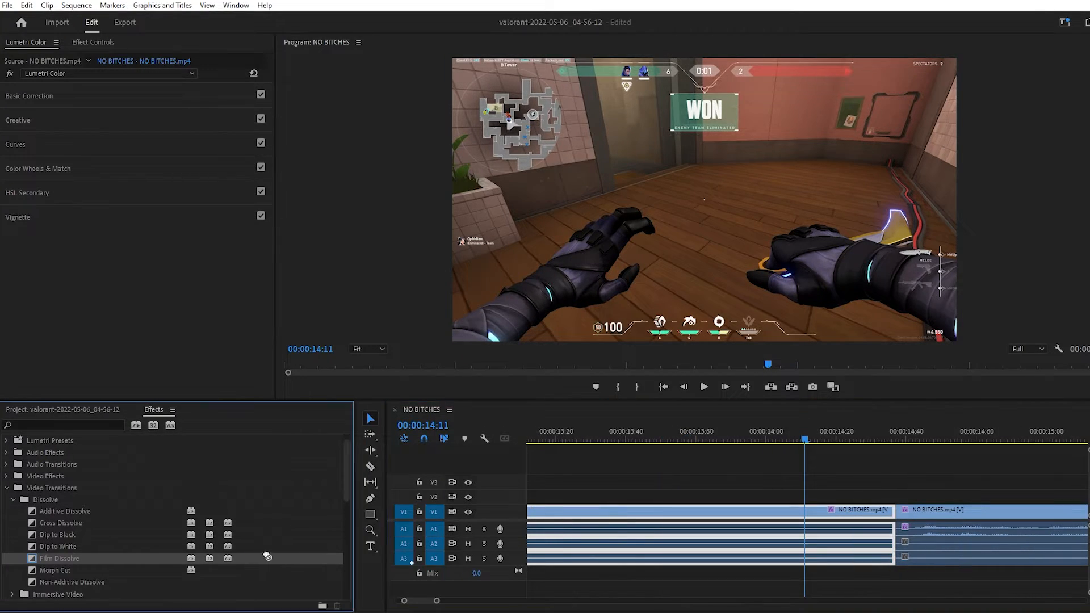
{"action": "left_click_drag", "start_coordinate": [587, 475], "coordinate": [895, 512]}
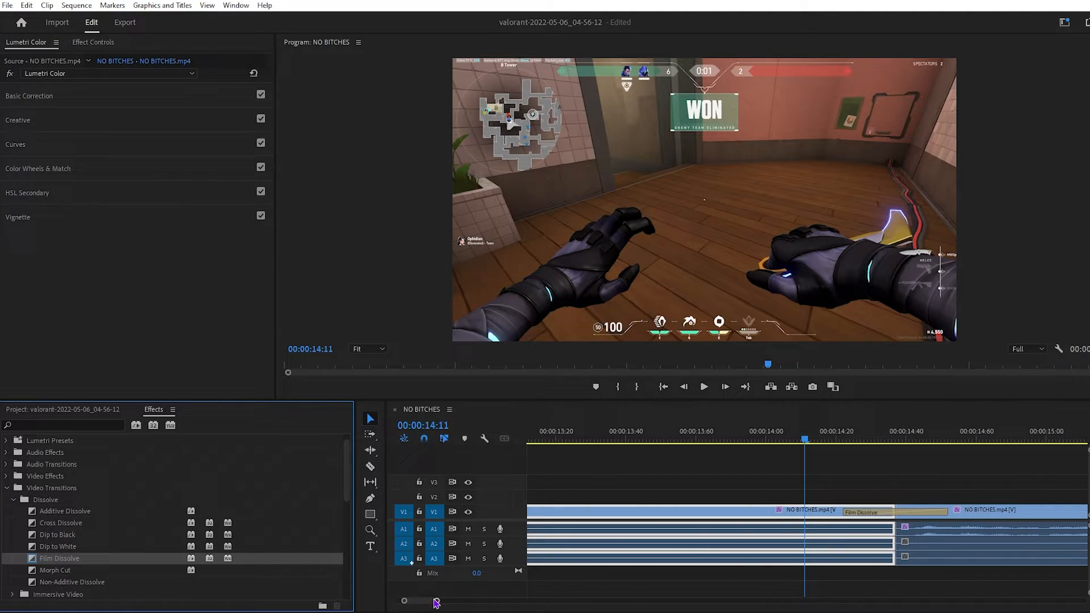
- Scrub across the cut between the two clips to preview the Film Dissolve transition
{"action": "left_click_drag", "start_coordinate": [436, 601], "coordinate": [658, 610]}
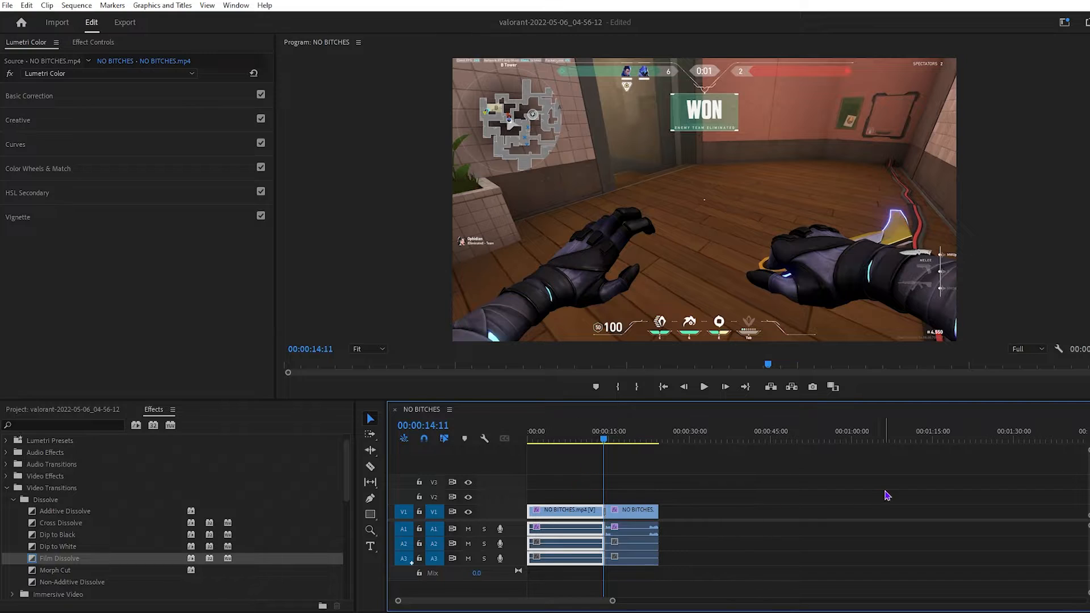
{"action": "mouse_move", "coordinate": [622, 441]}
{"action": "left_mouse_down"}
{"action": "mouse_move", "coordinate": [589, 442]}
{"action": "mouse_move", "coordinate": [630, 453]}
{"action": "mouse_move", "coordinate": [621, 445]}
{"action": "mouse_move", "coordinate": [647, 442]}
{"action": "mouse_move", "coordinate": [594, 442]}
{"action": "mouse_move", "coordinate": [604, 448]}
{"action": "left_mouse_up"}
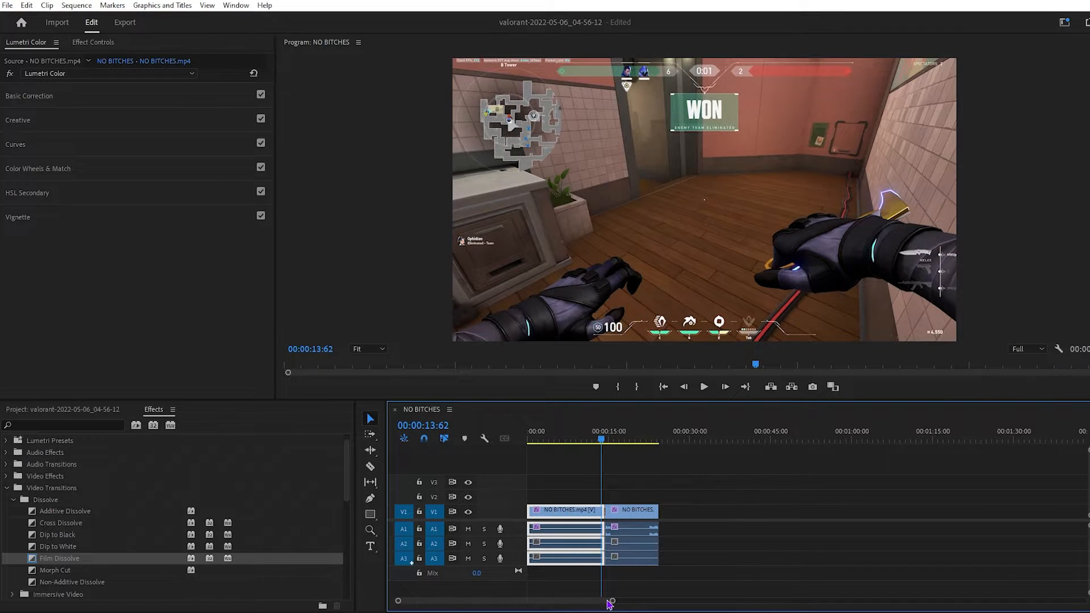
{"action": "left_click_drag", "start_coordinate": [608, 601], "coordinate": [647, 603]}
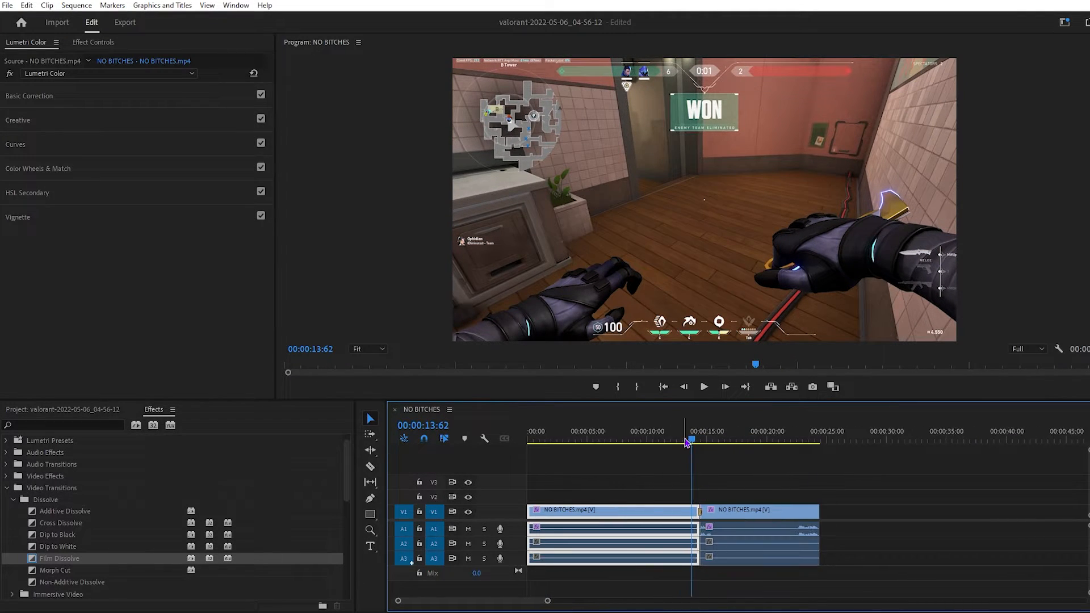
{"action": "left_click_drag", "start_coordinate": [687, 443], "coordinate": [699, 444]}
{"action": "left_click_drag", "start_coordinate": [548, 602], "coordinate": [463, 601]}
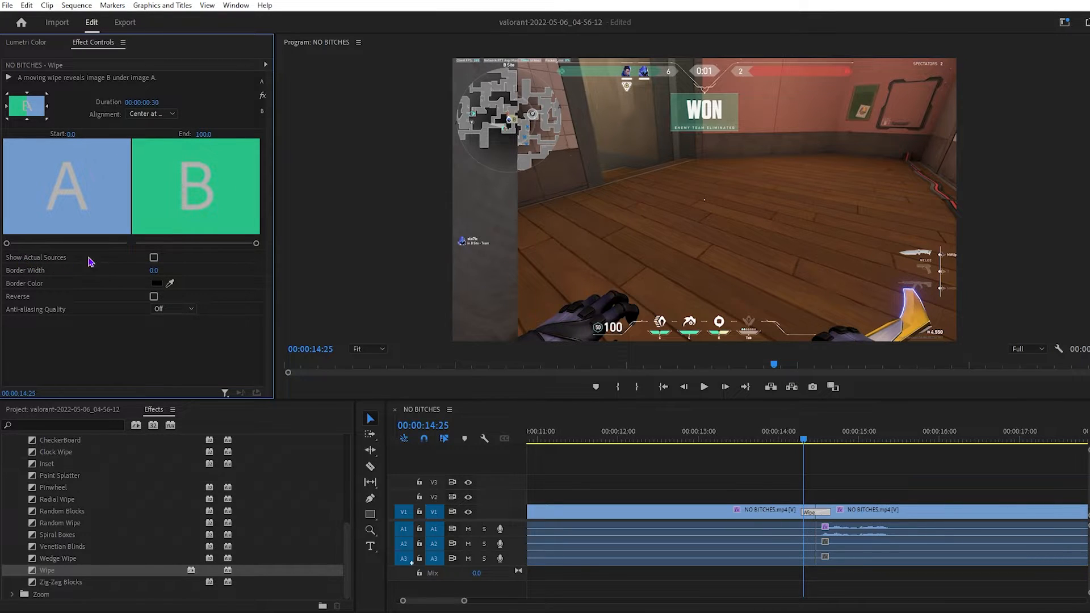
- Show the actual sources for the Wipe transition and set its start and end to 38.2
{"action": "left_click", "coordinate": [153, 258]}
{"action": "mouse_move", "coordinate": [7, 243]}
{"action": "left_mouse_down"}
{"action": "mouse_move", "coordinate": [109, 243]}
{"action": "mouse_move", "coordinate": [7, 243]}
{"action": "left_mouse_up"}
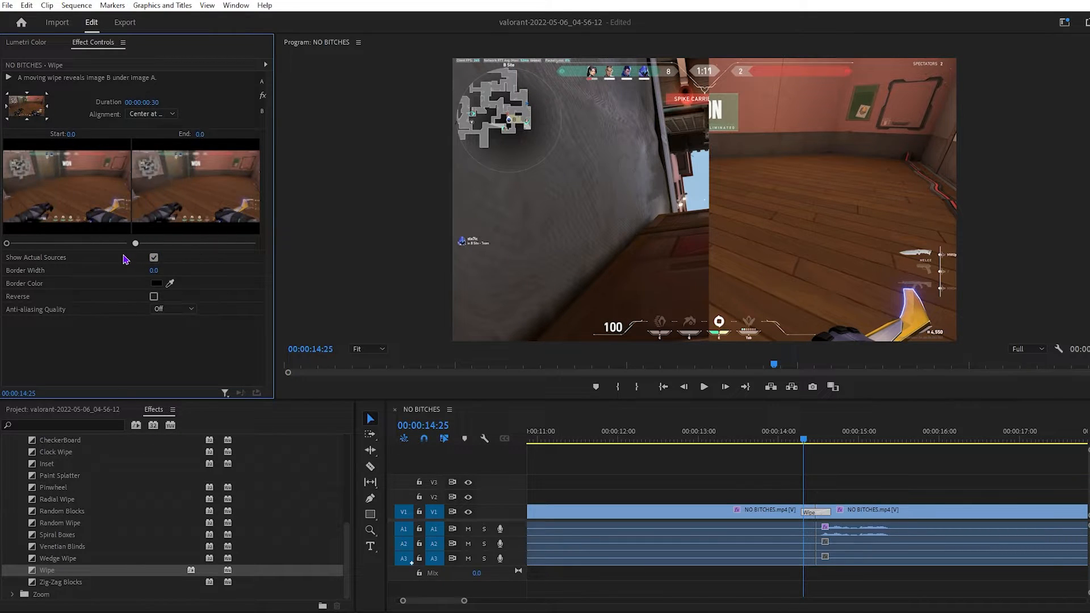
{"action": "left_click_drag", "start_coordinate": [256, 243], "coordinate": [182, 243]}
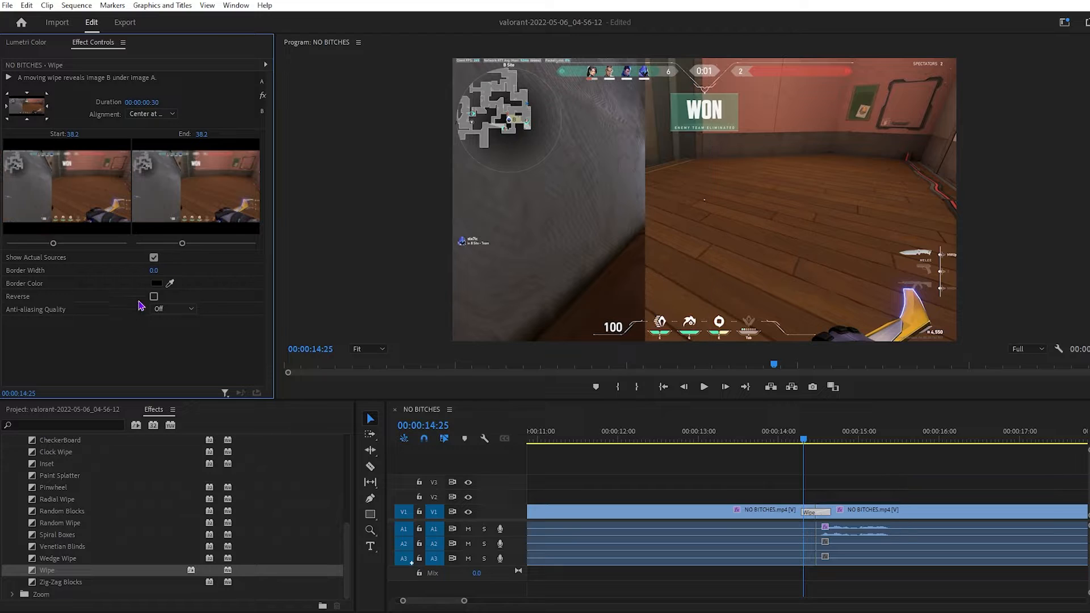
- Set the Wipe transition's border color to grey 6B6363 and its border width to 15
{"action": "left_click", "coordinate": [157, 269]}
{"action": "left_click", "coordinate": [157, 283]}
{"action": "left_click", "coordinate": [461, 327]}
{"action": "mouse_move", "coordinate": [460, 326]}
{"action": "left_mouse_down"}
{"action": "mouse_move", "coordinate": [414, 392]}
{"action": "mouse_move", "coordinate": [436, 301]}
{"action": "left_mouse_up"}
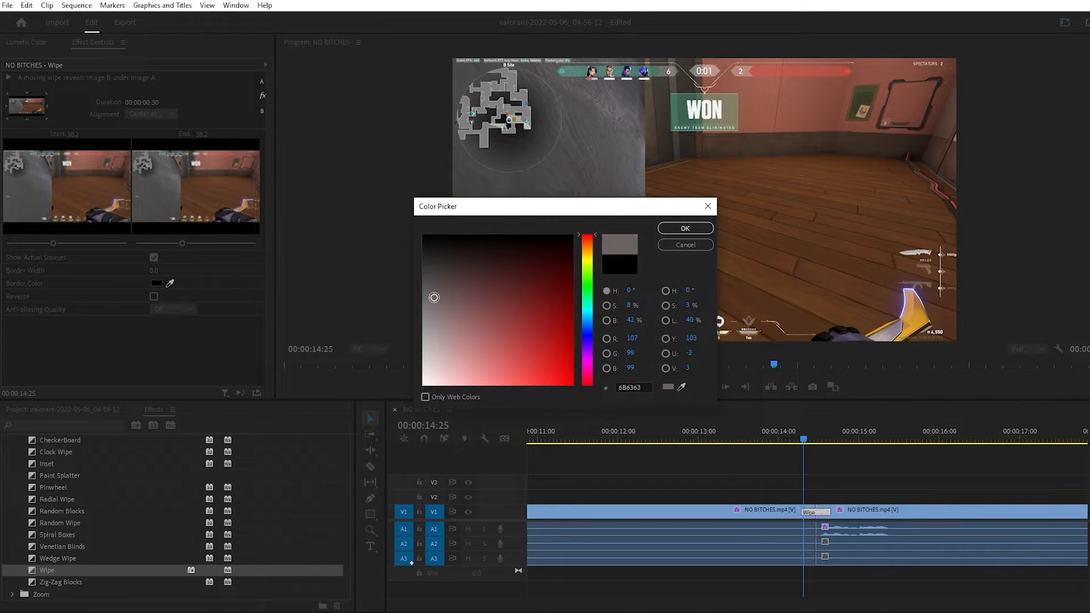
{"action": "key", "text": "Return"}
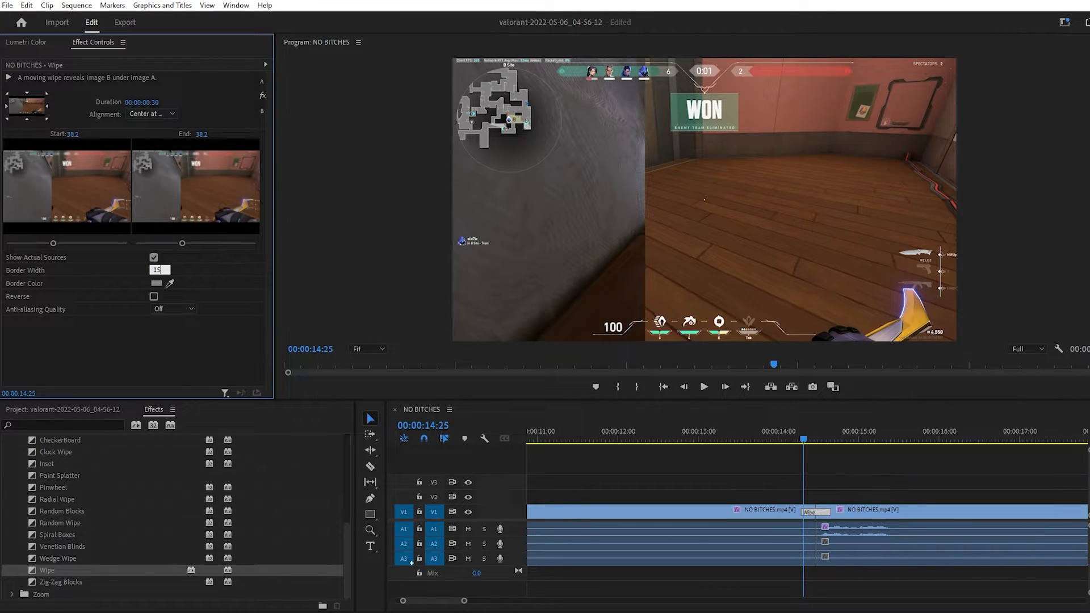
{"action": "key", "text": "Return"}
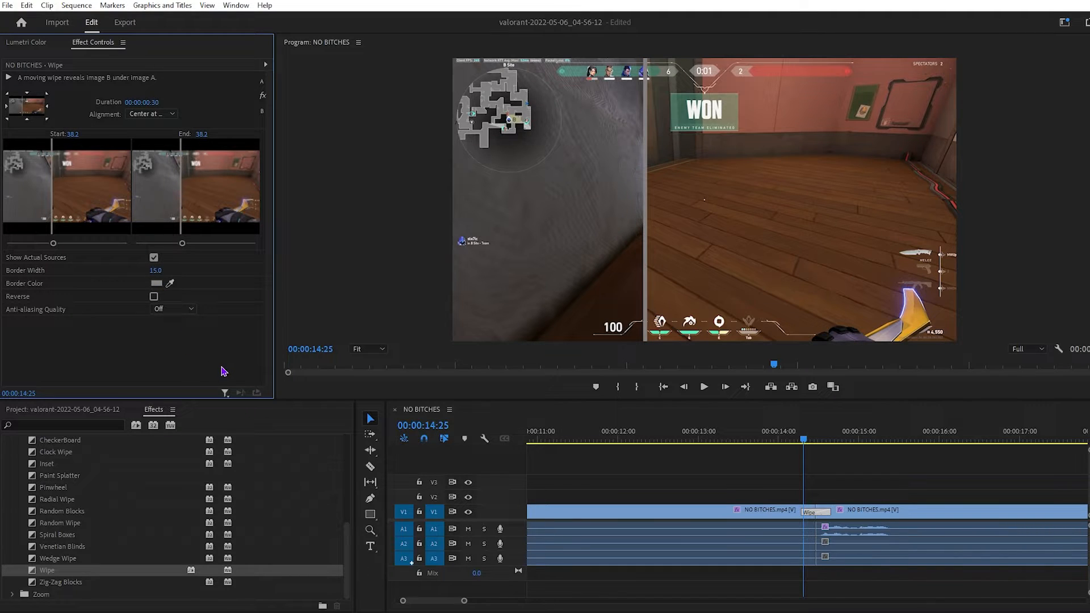
- Sample the Wipe's border color from the grey wall in the preview, and toggle Reverse on and off
{"action": "left_click", "coordinate": [170, 282]}
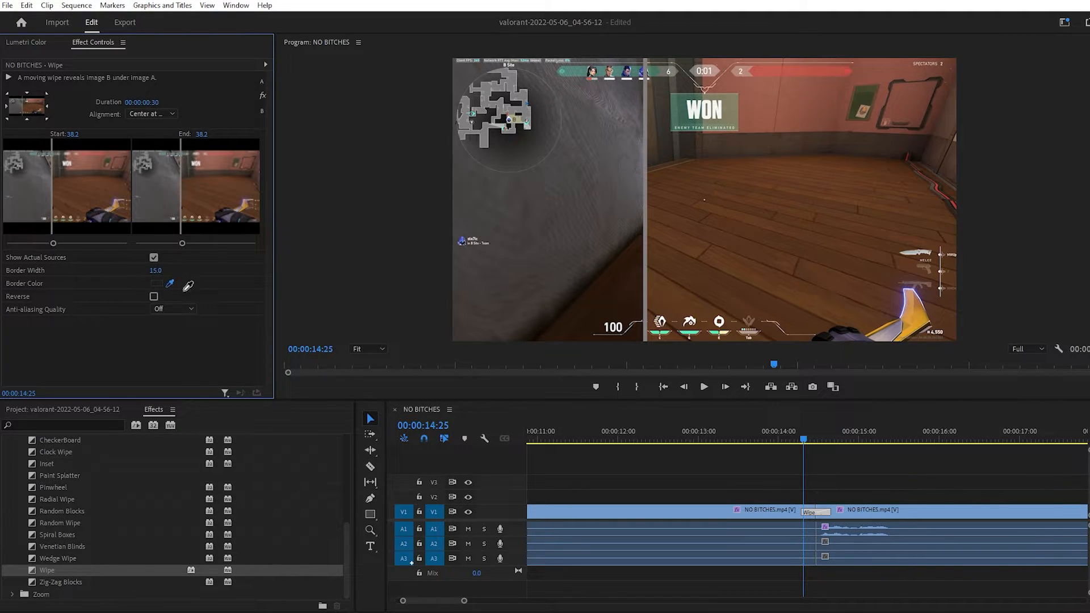
{"action": "left_click", "coordinate": [638, 194]}
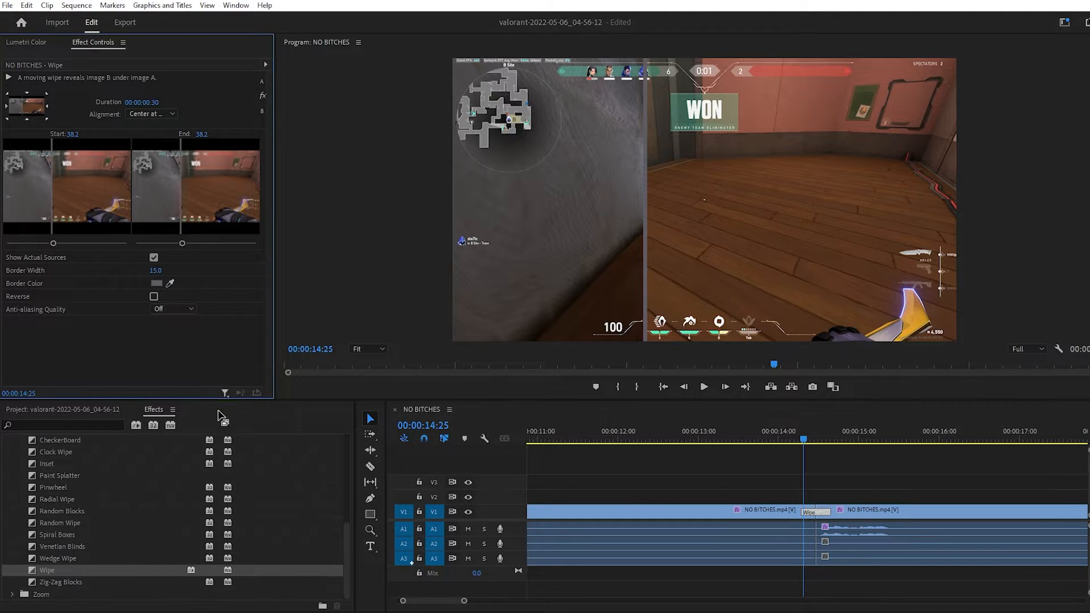
{"action": "left_click", "coordinate": [155, 297]}
{"action": "left_click", "coordinate": [154, 297]}
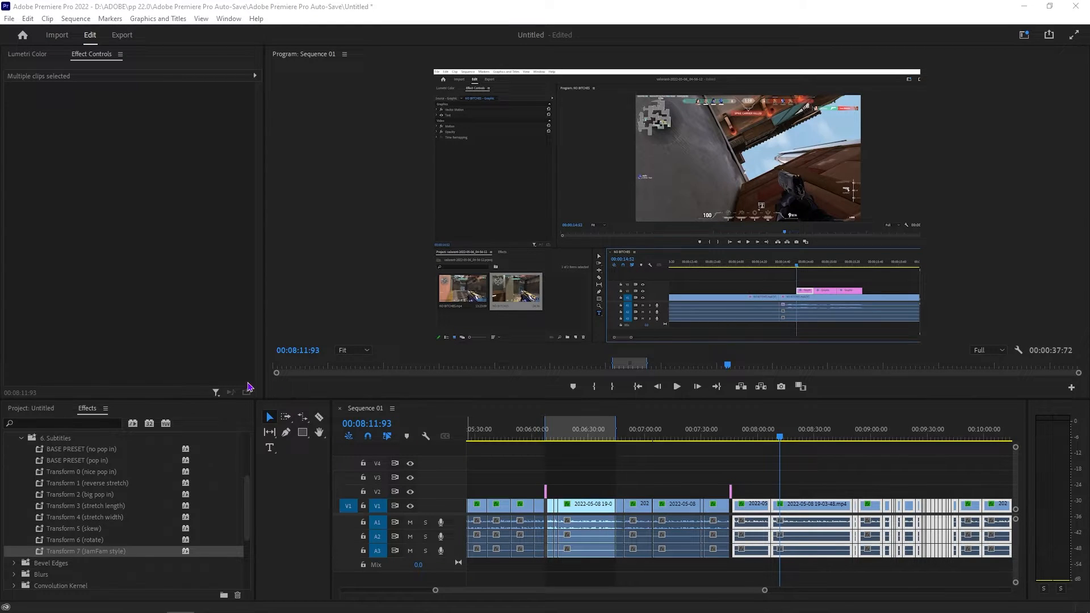
- Switch to the Untitled project, deselect all clips in Sequence 01 and use the Type tool on the program preview
{"action": "left_click", "coordinate": [291, 518]}
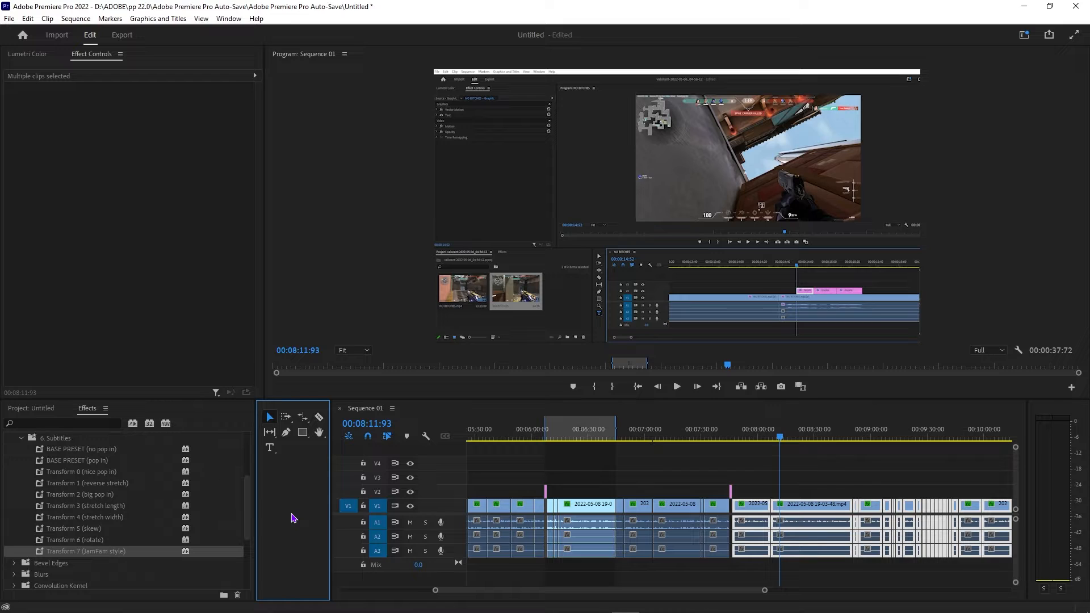
{"action": "key", "text": "ctrl+shift+a"}
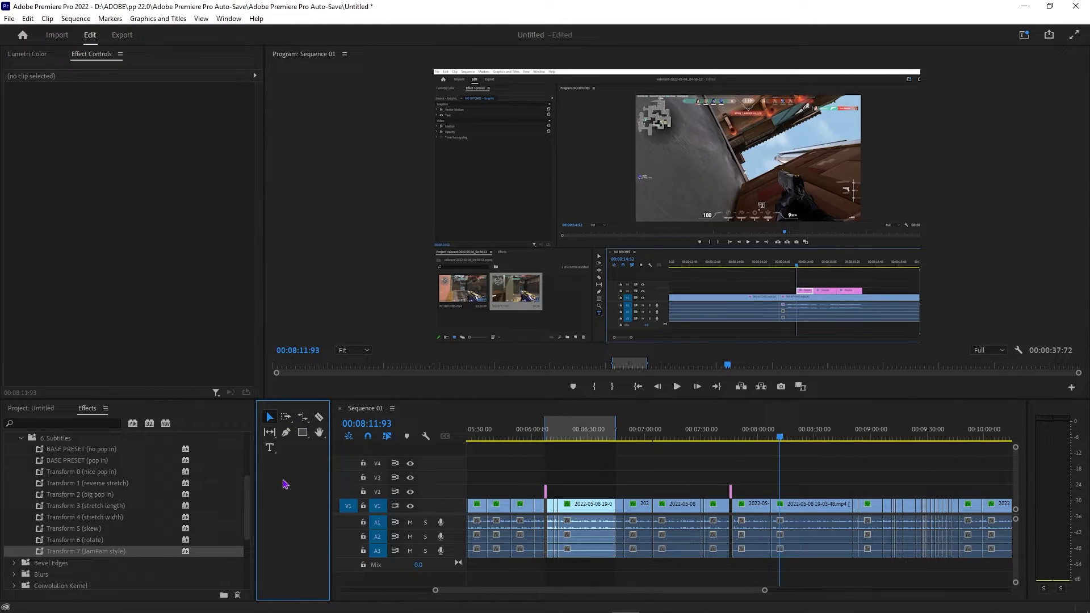
{"action": "left_click", "coordinate": [652, 462]}
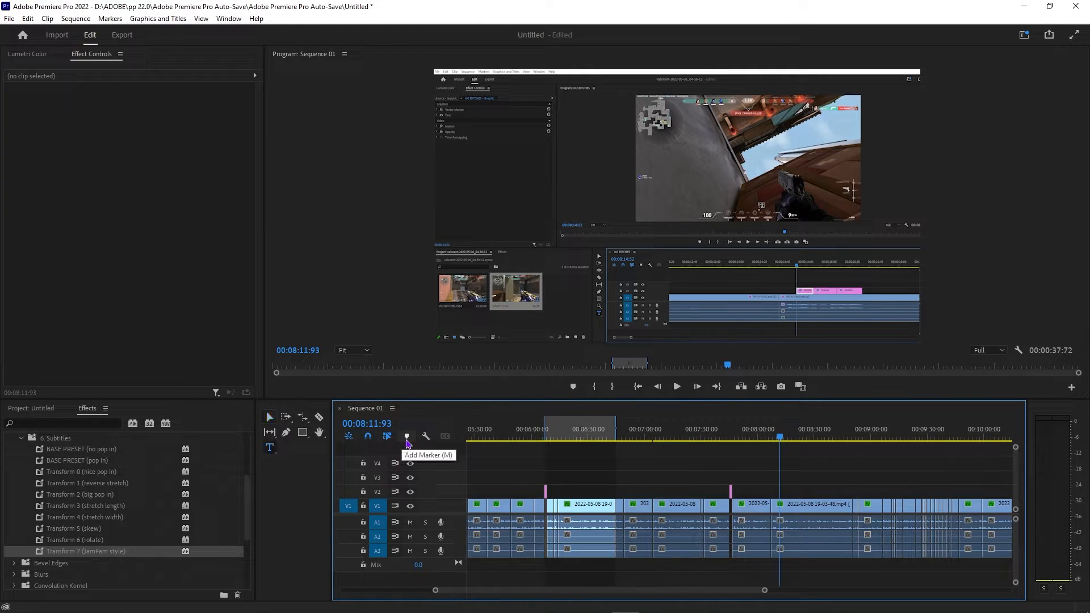
{"action": "left_click", "coordinate": [270, 448]}
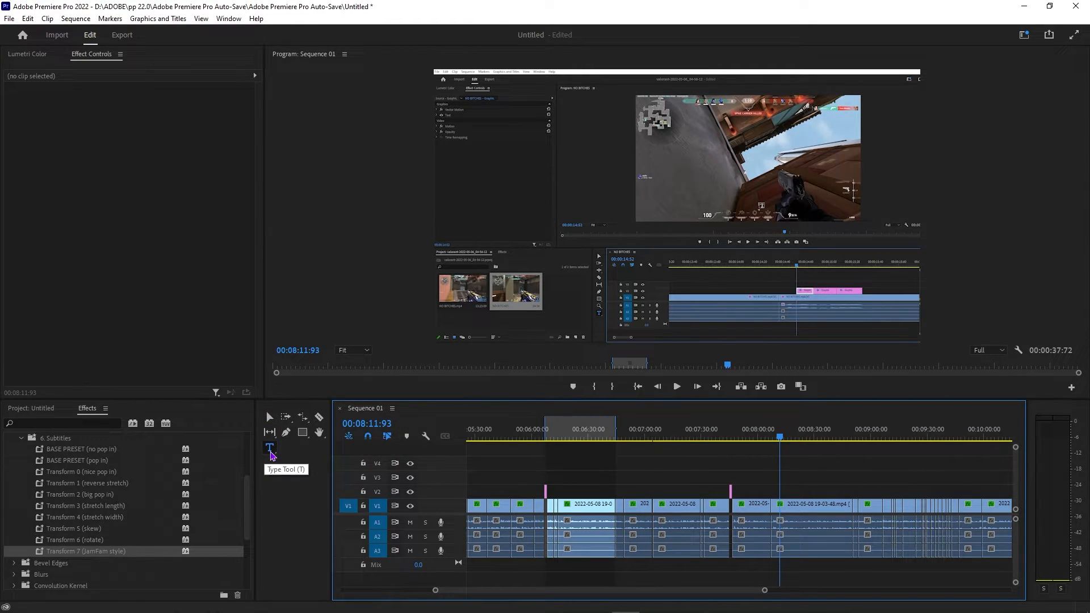
{"action": "left_click", "coordinate": [579, 252]}
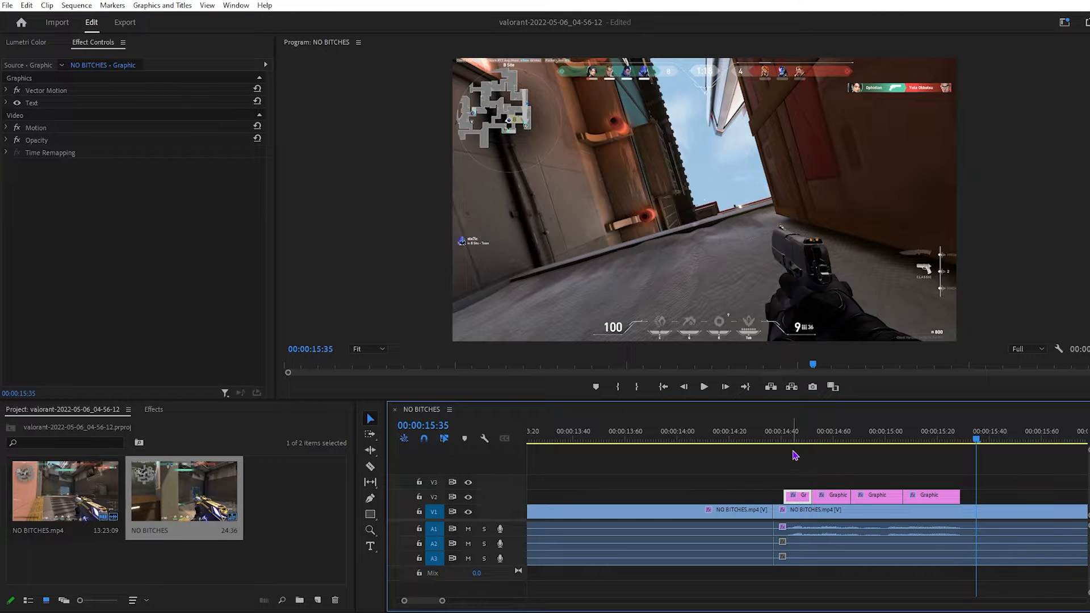
- Enter "they" as the text of the first graphic clip on V2
{"action": "left_click", "coordinate": [786, 439]}
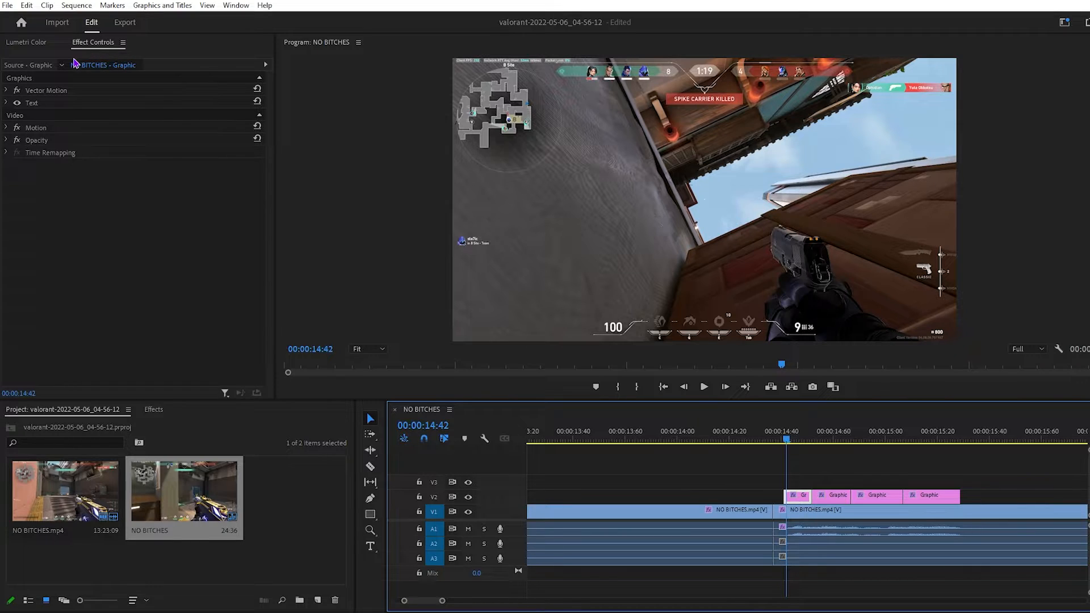
{"action": "left_click", "coordinate": [44, 103]}
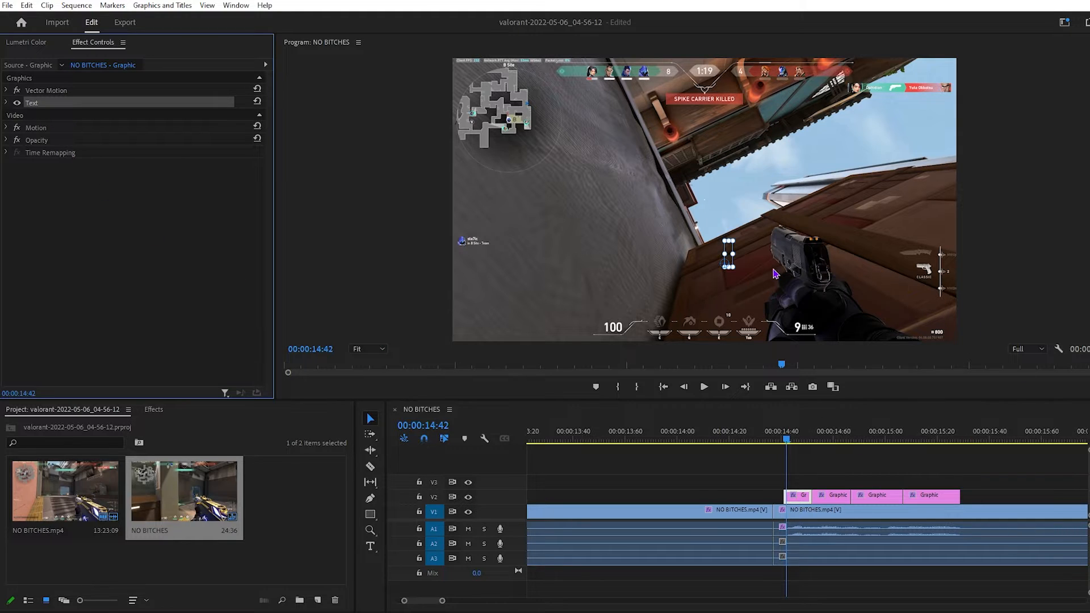
{"action": "key", "text": "t"}
{"action": "left_click", "coordinate": [727, 257]}
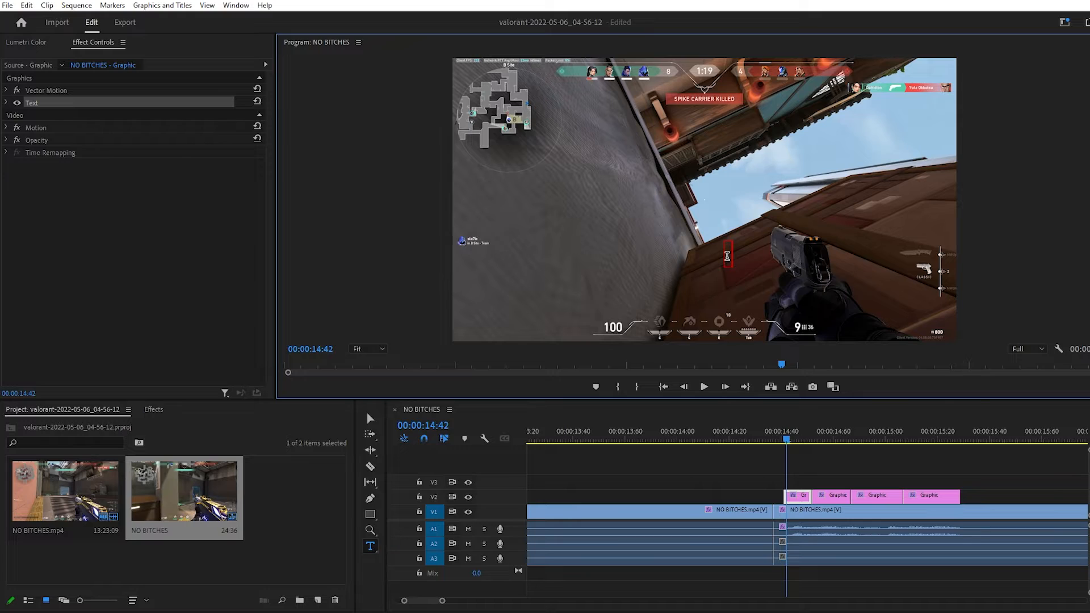
{"action": "type", "text": "they"}
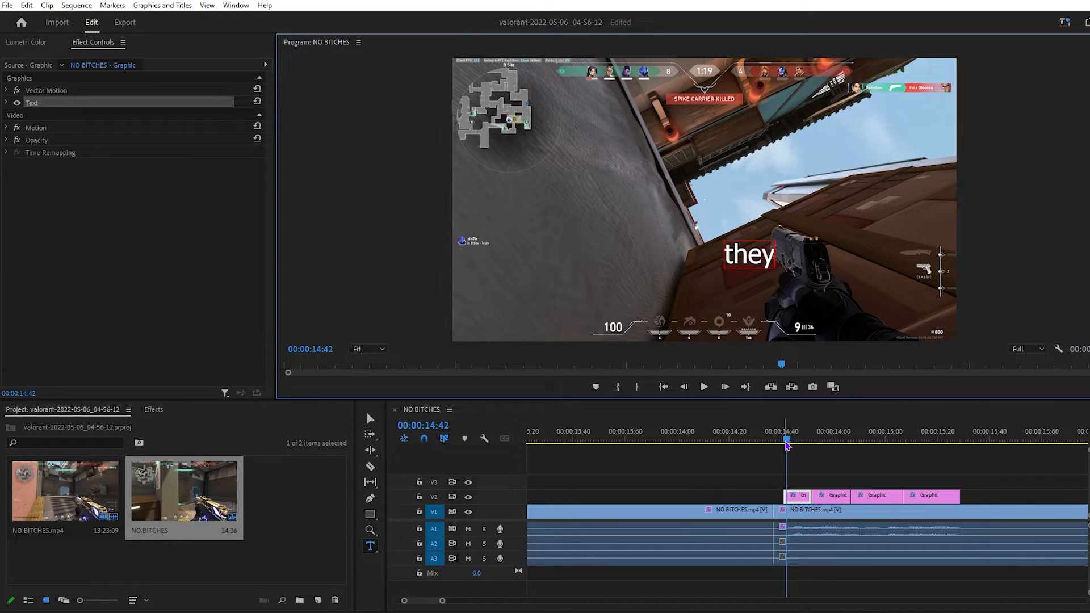
- Move the playhead to 00:00:14:52 and delete the first graphic clip on V2
{"action": "left_click", "coordinate": [793, 441]}
{"action": "mouse_move", "coordinate": [794, 446]}
{"action": "left_mouse_down"}
{"action": "mouse_move", "coordinate": [878, 441]}
{"action": "mouse_move", "coordinate": [812, 441]}
{"action": "left_mouse_up"}
{"action": "key", "text": "Delete"}
- Show the text properties of the graphic at the playhead, look through its font list and set the font style to Bold
{"action": "left_click", "coordinate": [834, 497]}
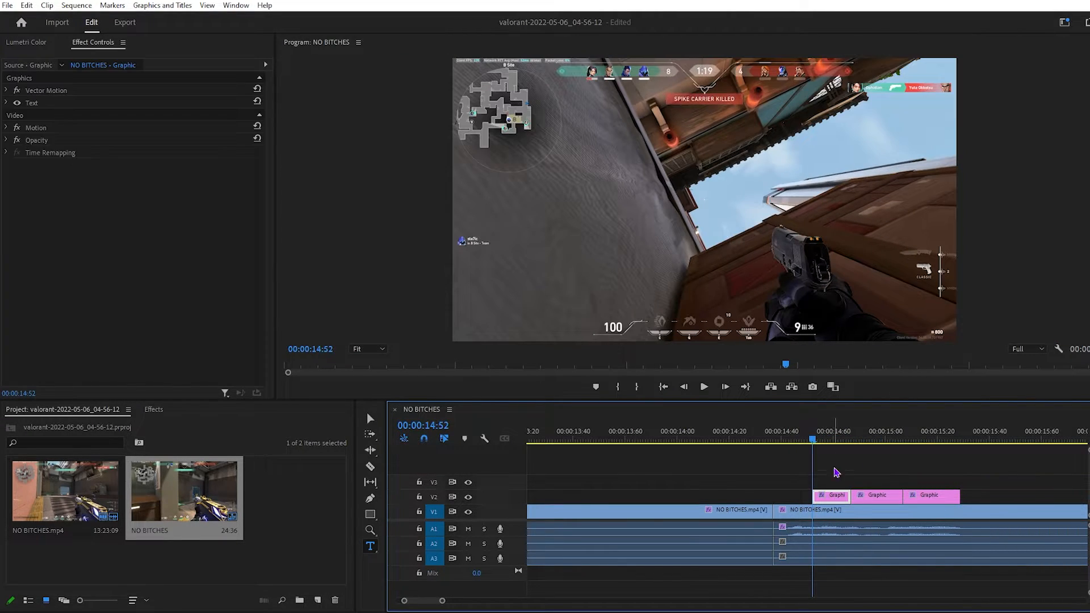
{"action": "left_click", "coordinate": [44, 105]}
{"action": "left_click", "coordinate": [6, 103]}
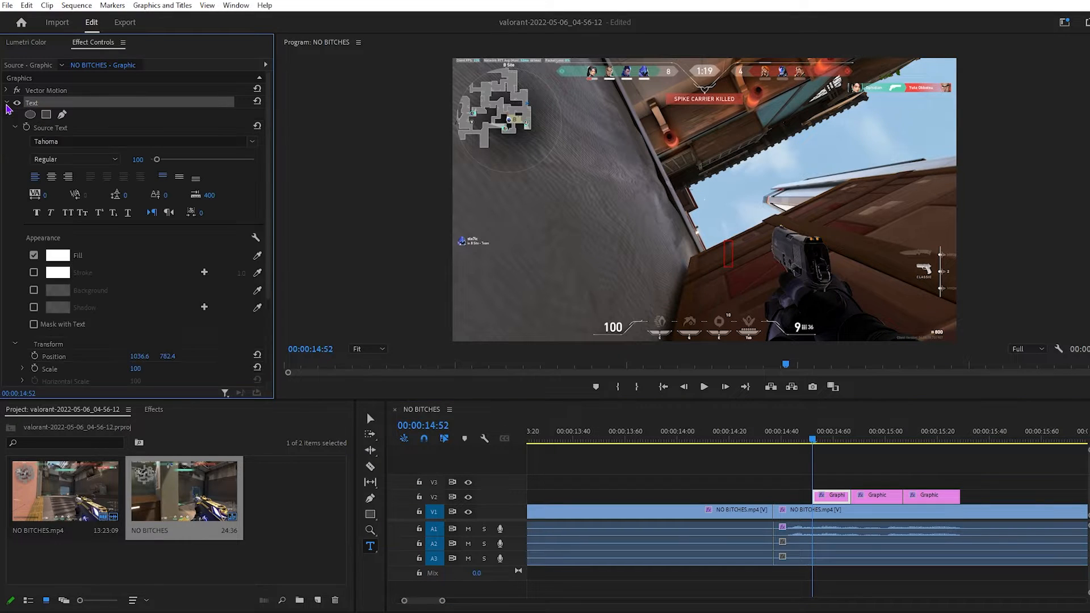
{"action": "left_click", "coordinate": [7, 104]}
{"action": "left_click", "coordinate": [5, 103]}
{"action": "left_click", "coordinate": [71, 141]}
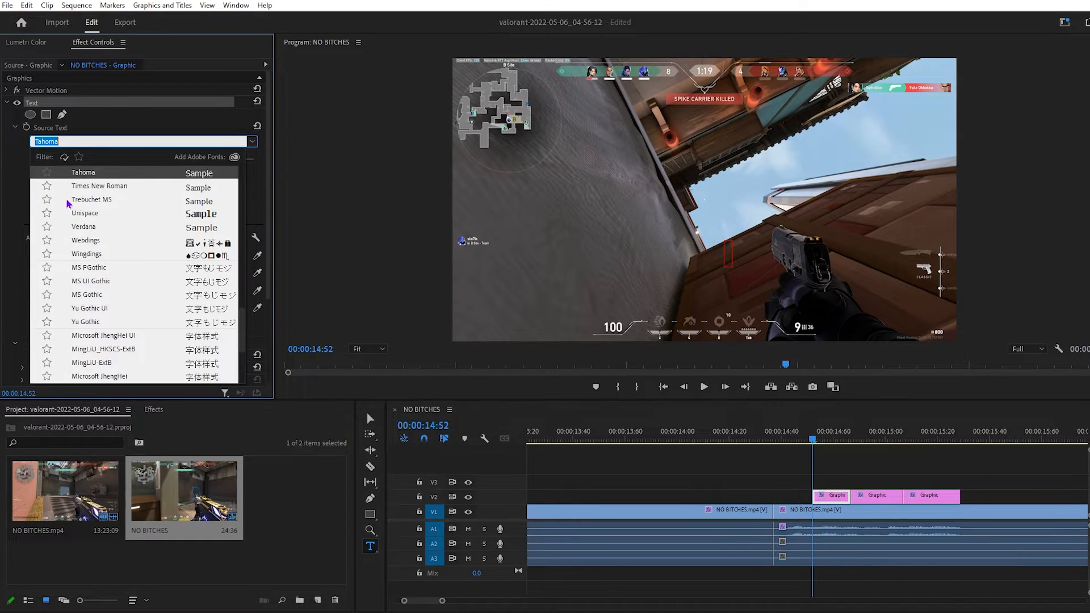
{"action": "scroll", "coordinate": [73, 318], "scroll_direction": "down", "scroll_amount": 1}
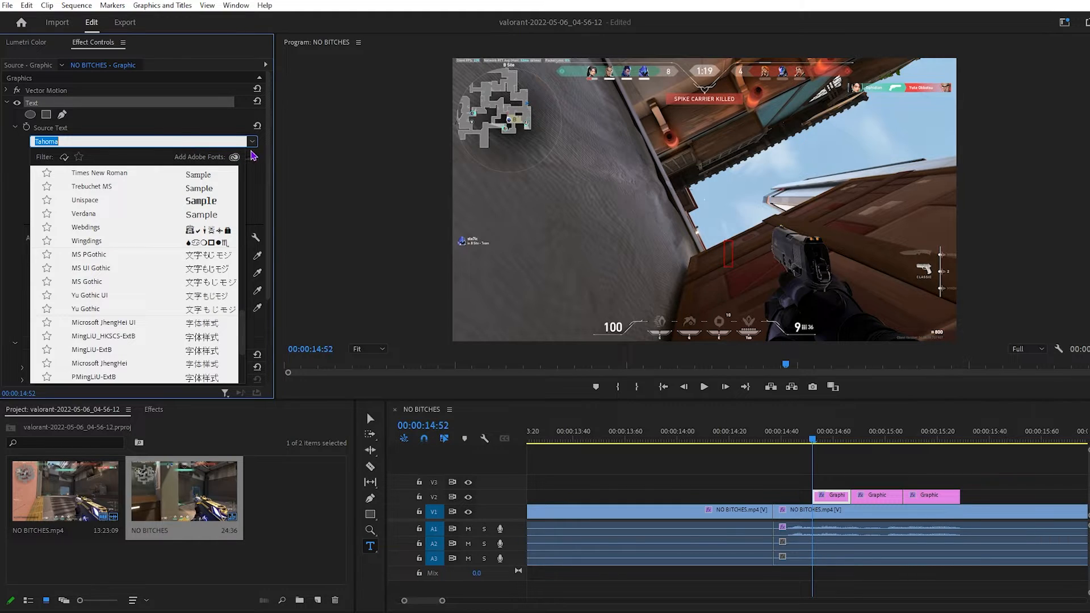
{"action": "left_click", "coordinate": [251, 141]}
{"action": "left_click", "coordinate": [63, 160]}
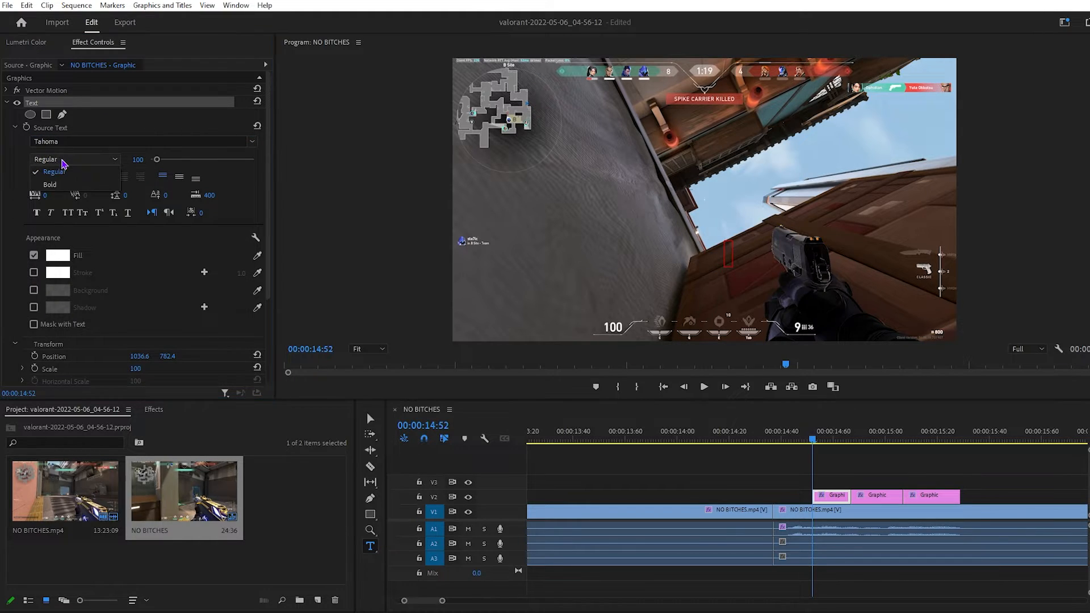
{"action": "left_click", "coordinate": [50, 185]}
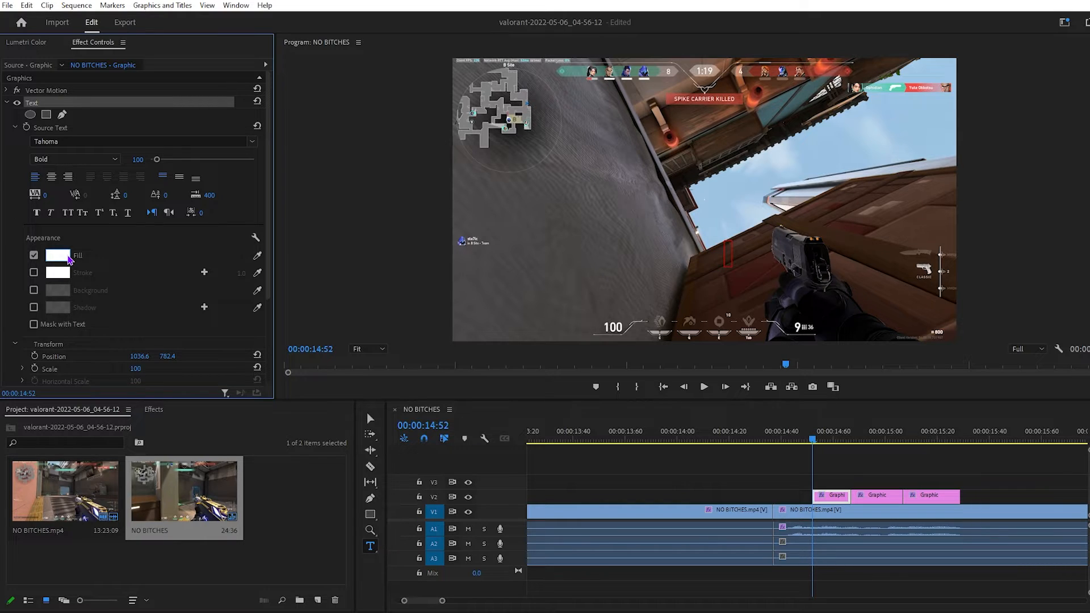
{"action": "left_click", "coordinate": [127, 136]}
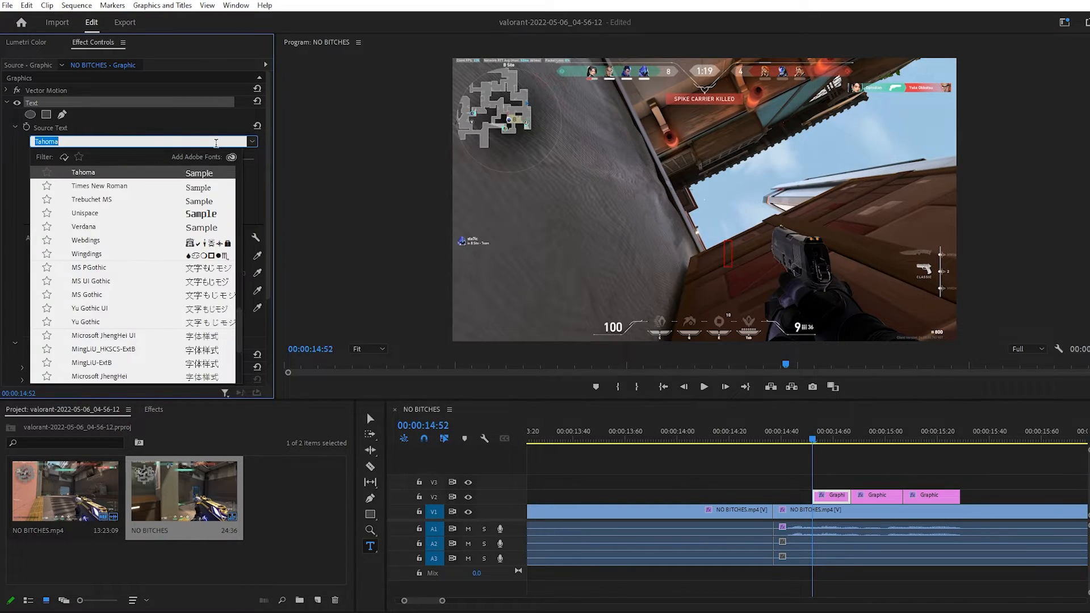
{"action": "left_click", "coordinate": [258, 220]}
- Try red and blue shades for the text's fill, and set the fill color to cyan
{"action": "left_click", "coordinate": [58, 256]}
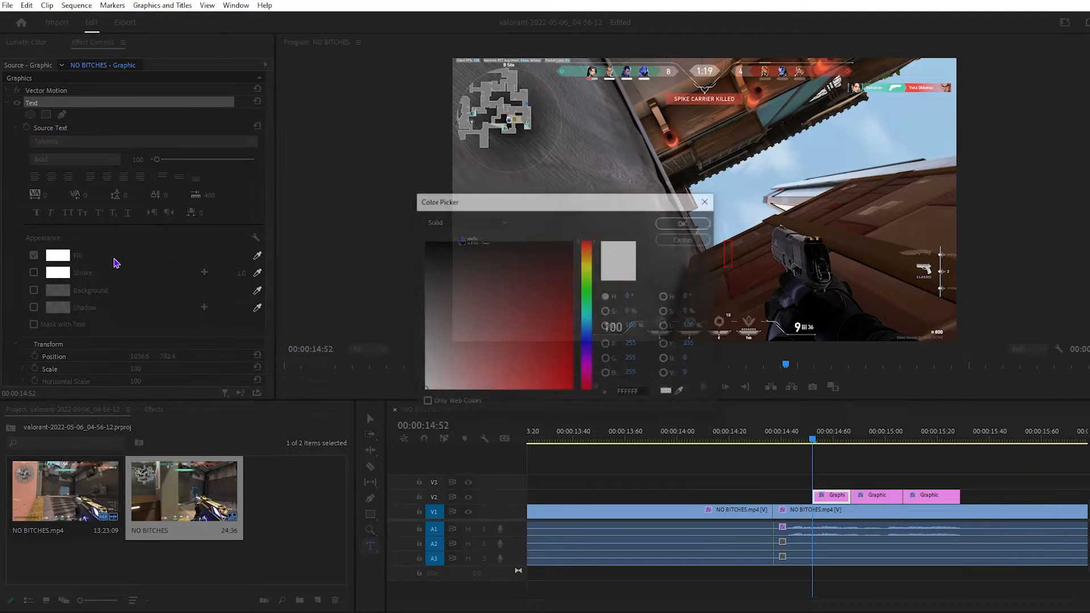
{"action": "left_click_drag", "start_coordinate": [511, 295], "coordinate": [559, 347]}
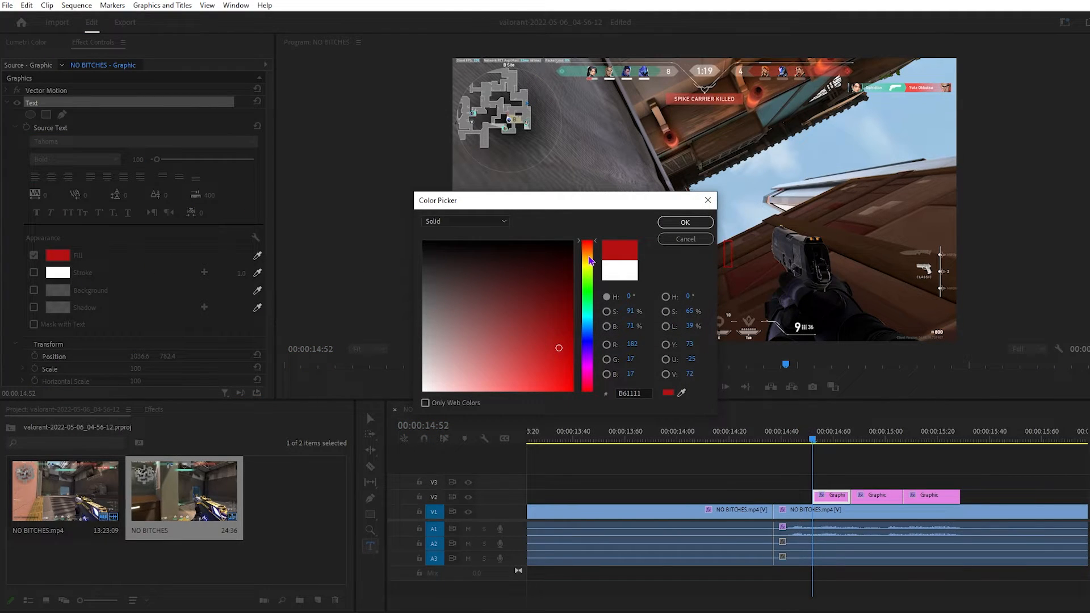
{"action": "mouse_move", "coordinate": [590, 261]}
{"action": "left_mouse_down"}
{"action": "mouse_move", "coordinate": [589, 342]}
{"action": "mouse_move", "coordinate": [588, 324]}
{"action": "mouse_move", "coordinate": [551, 352]}
{"action": "mouse_move", "coordinate": [551, 381]}
{"action": "left_mouse_up"}
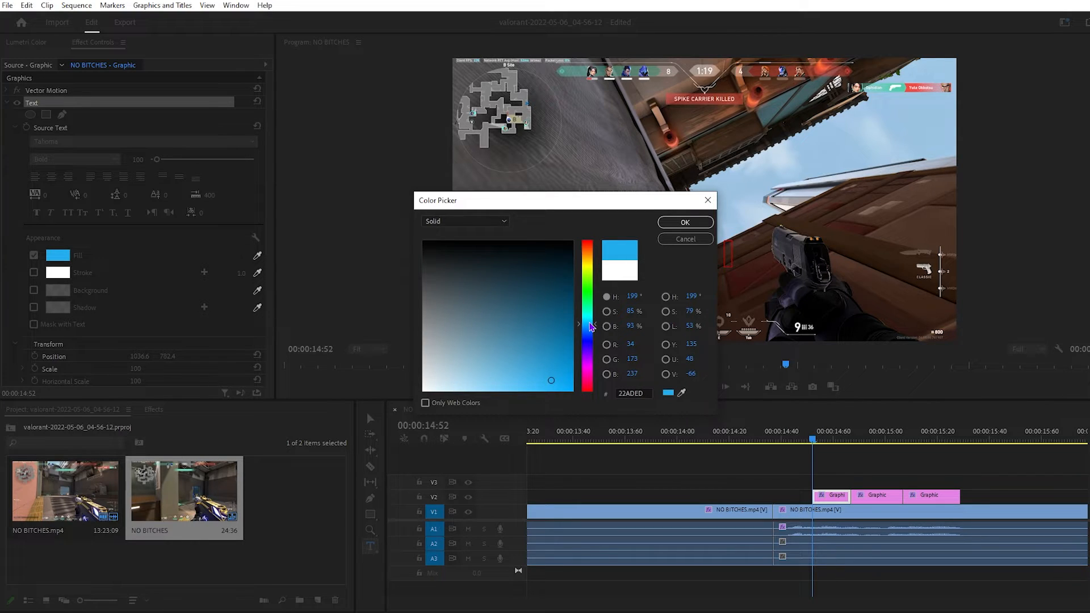
{"action": "left_click_drag", "start_coordinate": [591, 326], "coordinate": [577, 333]}
{"action": "mouse_move", "coordinate": [555, 380]}
{"action": "left_mouse_down"}
{"action": "mouse_move", "coordinate": [591, 299]}
{"action": "mouse_move", "coordinate": [591, 330]}
{"action": "left_mouse_up"}
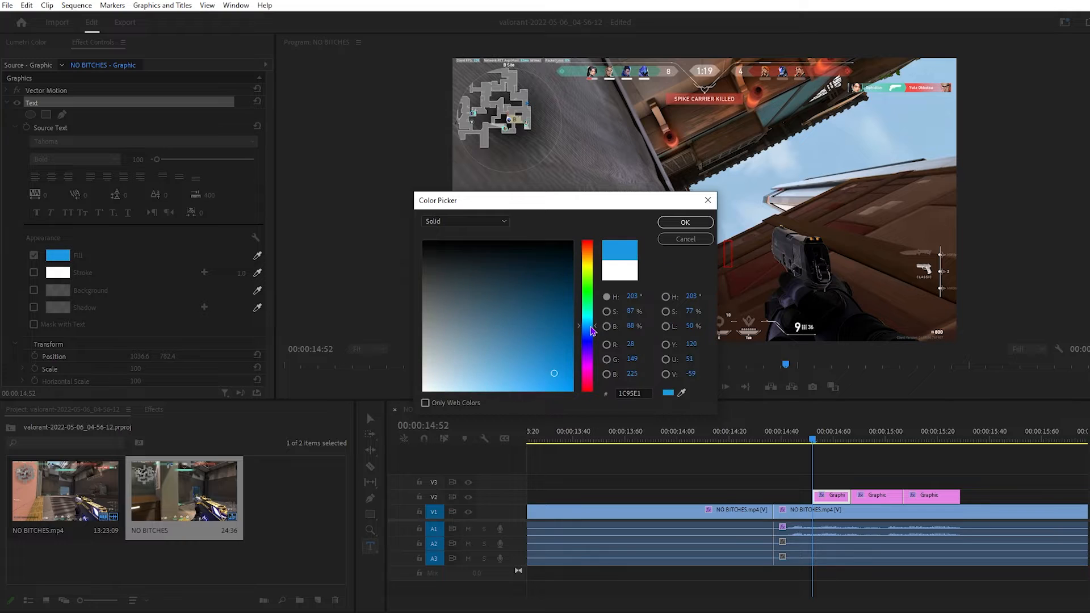
{"action": "left_click", "coordinate": [685, 239]}
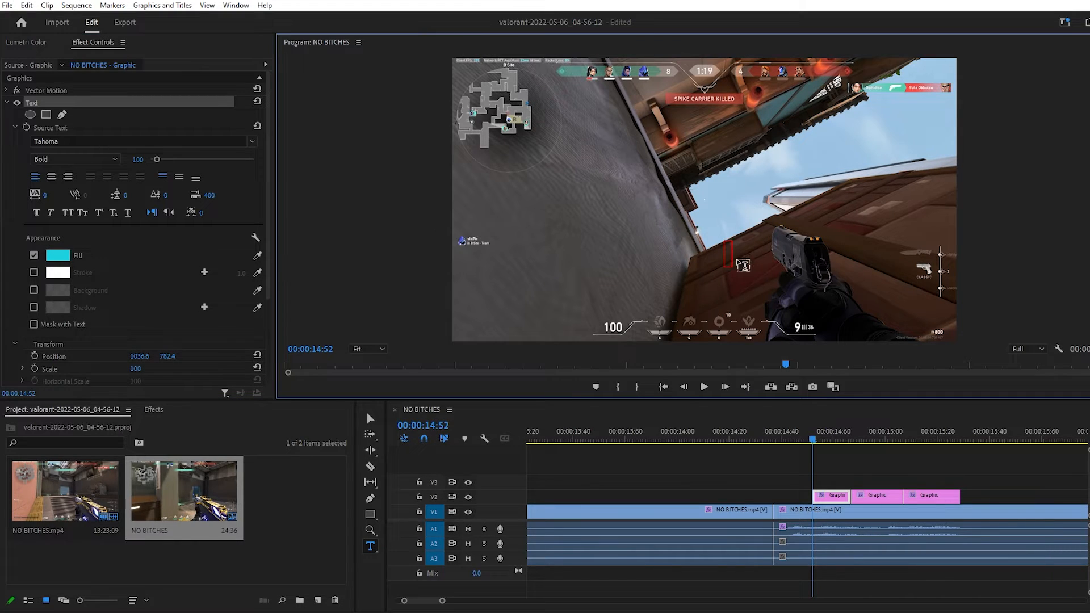
- Enter "will" as the graphic's text and give it a black 000000 shadow with 100% opacity
{"action": "type", "text": "will"}
{"action": "left_click", "coordinate": [34, 307]}
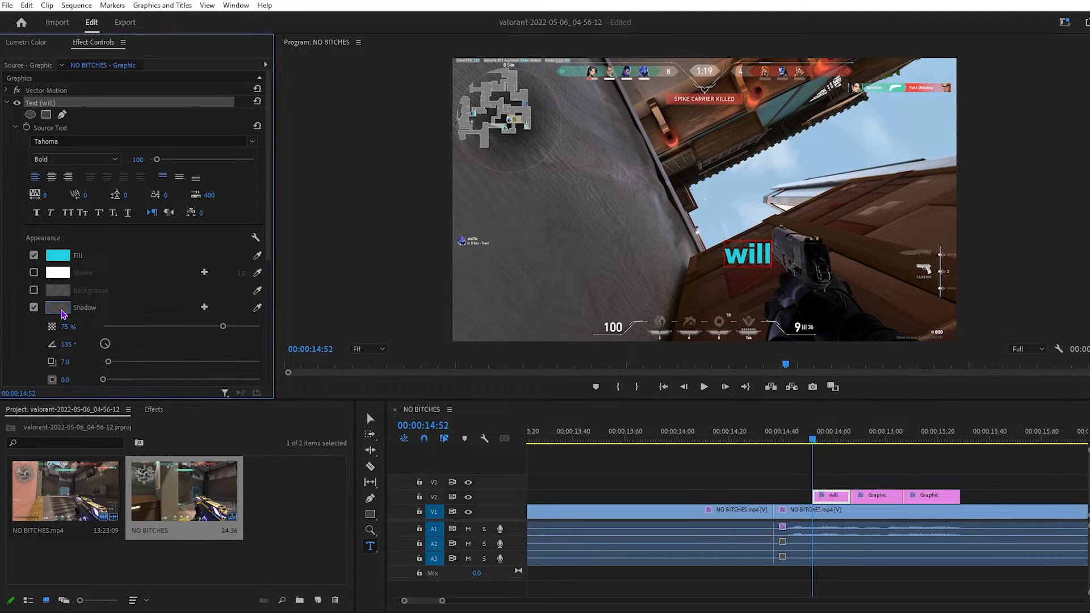
{"action": "left_click", "coordinate": [57, 308]}
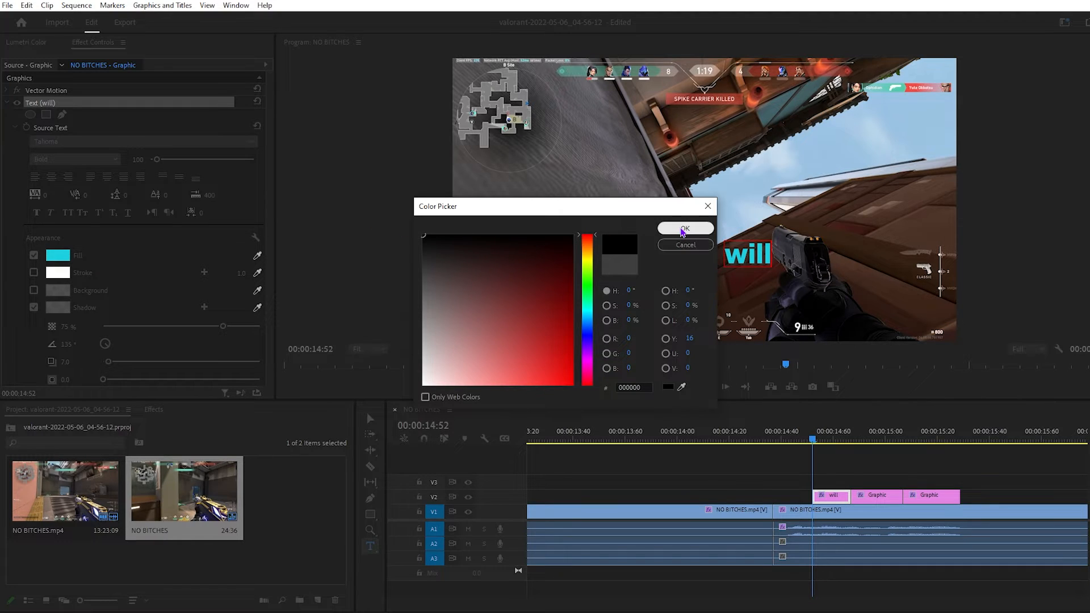
{"action": "left_click", "coordinate": [684, 228]}
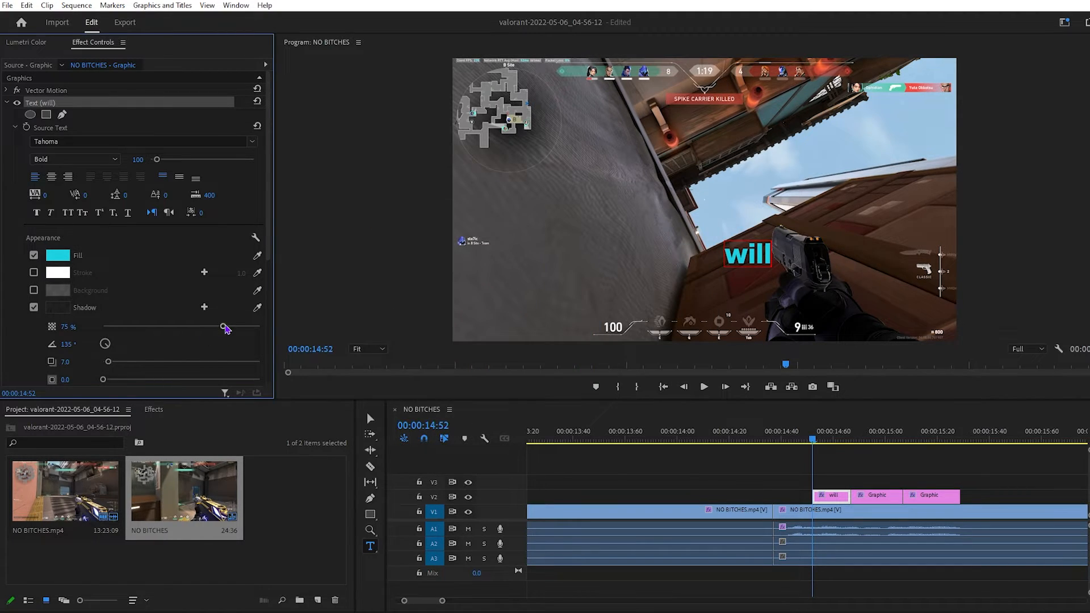
{"action": "left_click_drag", "start_coordinate": [221, 327], "coordinate": [296, 334]}
- Move the "will" text to the horizontal center near the bottom of the frame, at about 870, 953
{"action": "left_click_drag", "start_coordinate": [740, 249], "coordinate": [718, 265]}
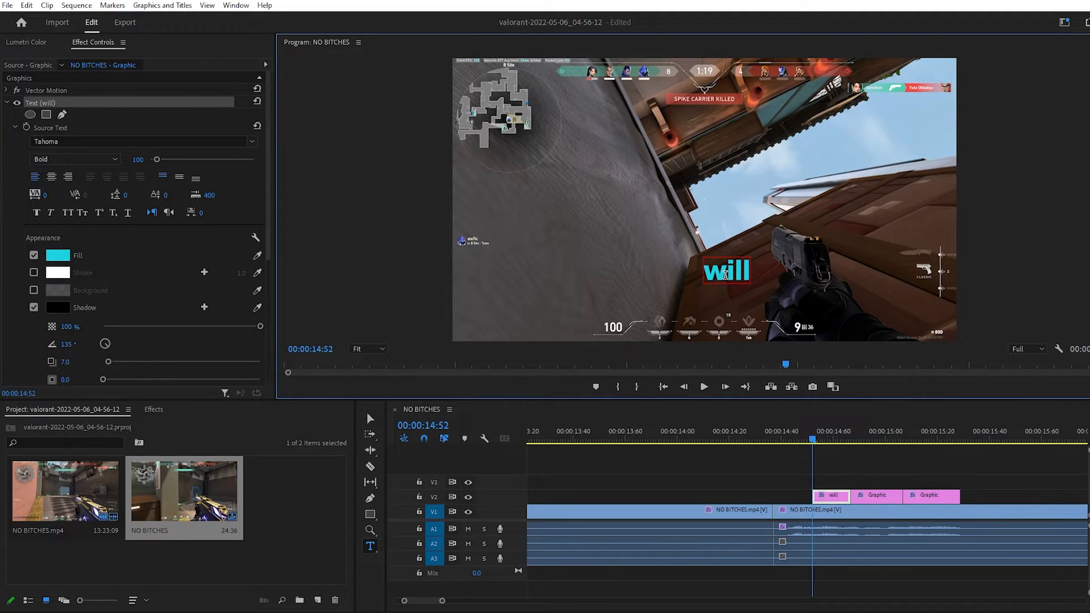
{"action": "key", "text": "Escape"}
{"action": "left_click_drag", "start_coordinate": [727, 273], "coordinate": [702, 300]}
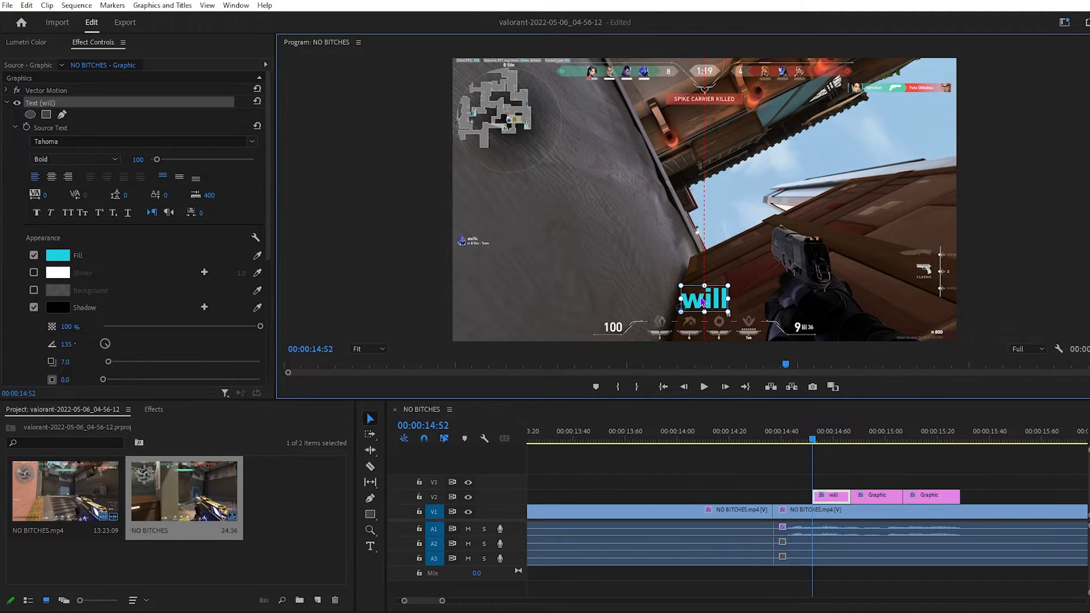
- Set the text shadow's size to 29.3 and its blur to 51, and make the text fill white
{"action": "scroll", "coordinate": [159, 283], "scroll_direction": "down", "scroll_amount": 4}
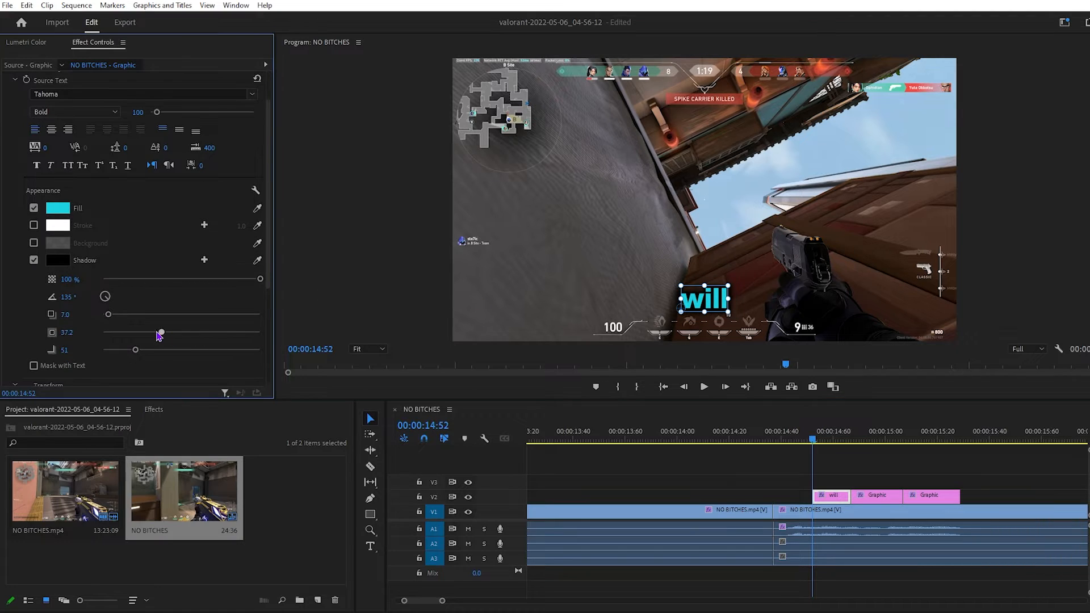
{"action": "left_click_drag", "start_coordinate": [117, 334], "coordinate": [149, 334]}
{"action": "scroll", "coordinate": [196, 277], "scroll_direction": "up", "scroll_amount": 3}
{"action": "scroll", "coordinate": [197, 278], "scroll_direction": "down", "scroll_amount": 2}
{"action": "scroll", "coordinate": [170, 349], "scroll_direction": "down", "scroll_amount": 3}
{"action": "scroll", "coordinate": [171, 335], "scroll_direction": "up", "scroll_amount": 5}
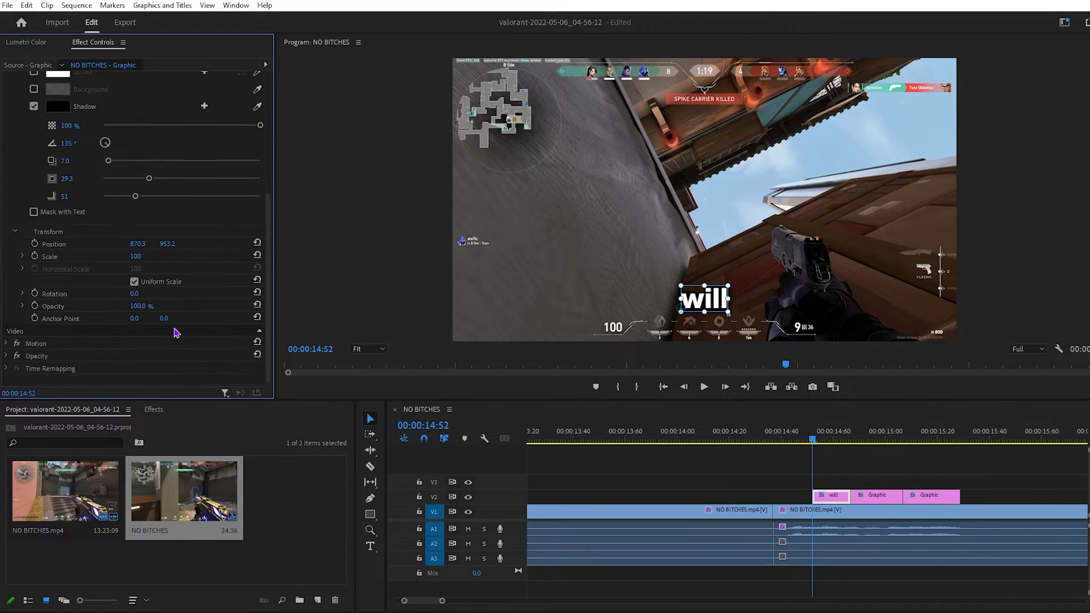
- Increase the text's font size to 165 and replace "will" with "never"
{"action": "left_click_drag", "start_coordinate": [156, 159], "coordinate": [163, 182]}
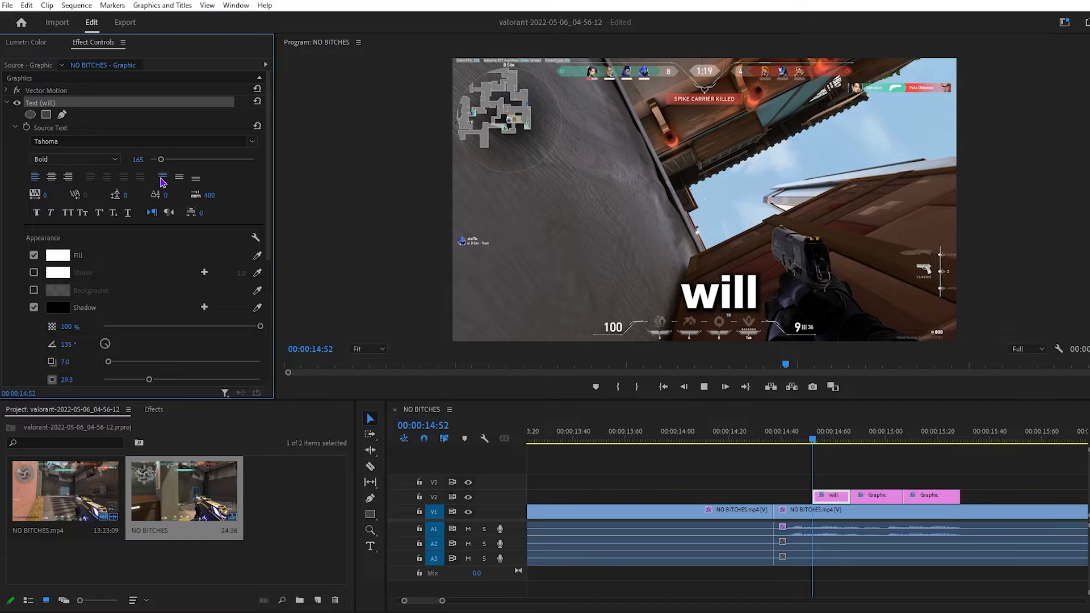
{"action": "double_click", "coordinate": [744, 301]}
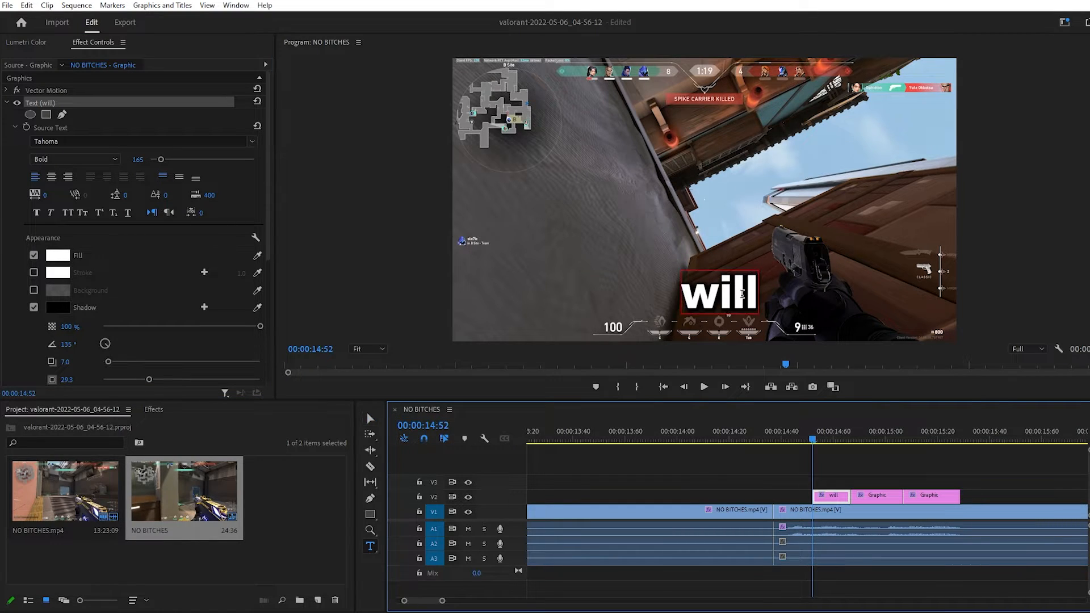
{"action": "type", "text": "never"}
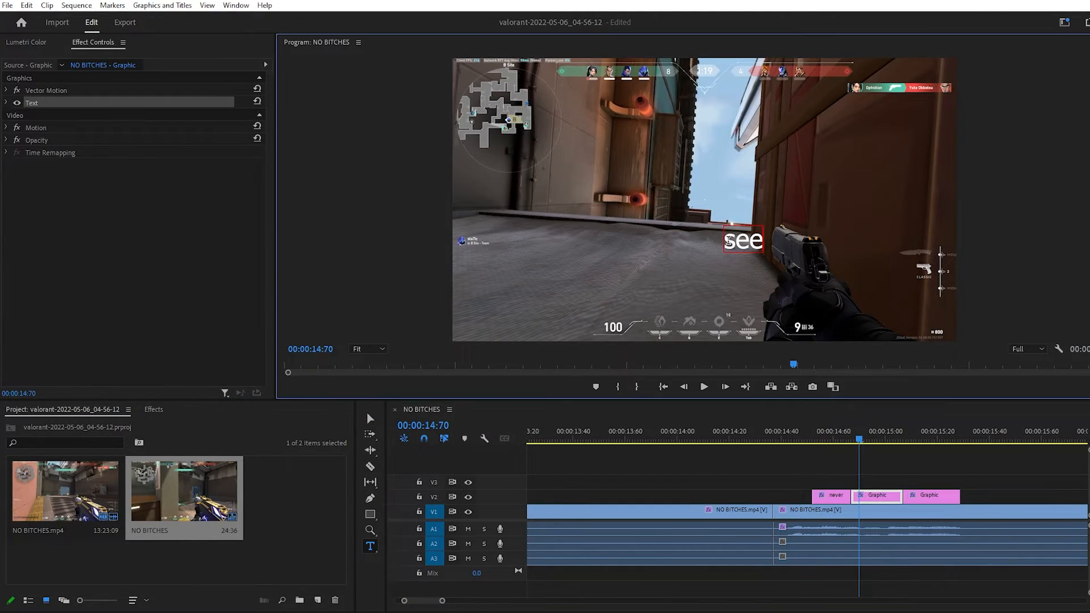
- Play on to the graphic clip after "never" and enter "see" as its text at 00:00:14:70
{"action": "left_click", "coordinate": [818, 440]}
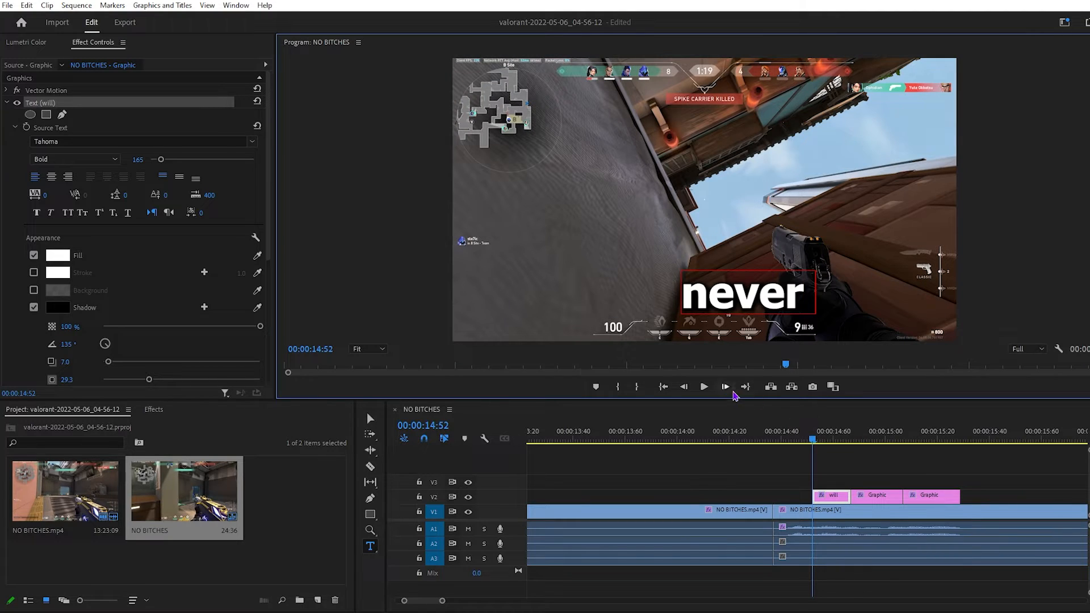
{"action": "key", "text": "space"}
{"action": "key", "text": "space"}
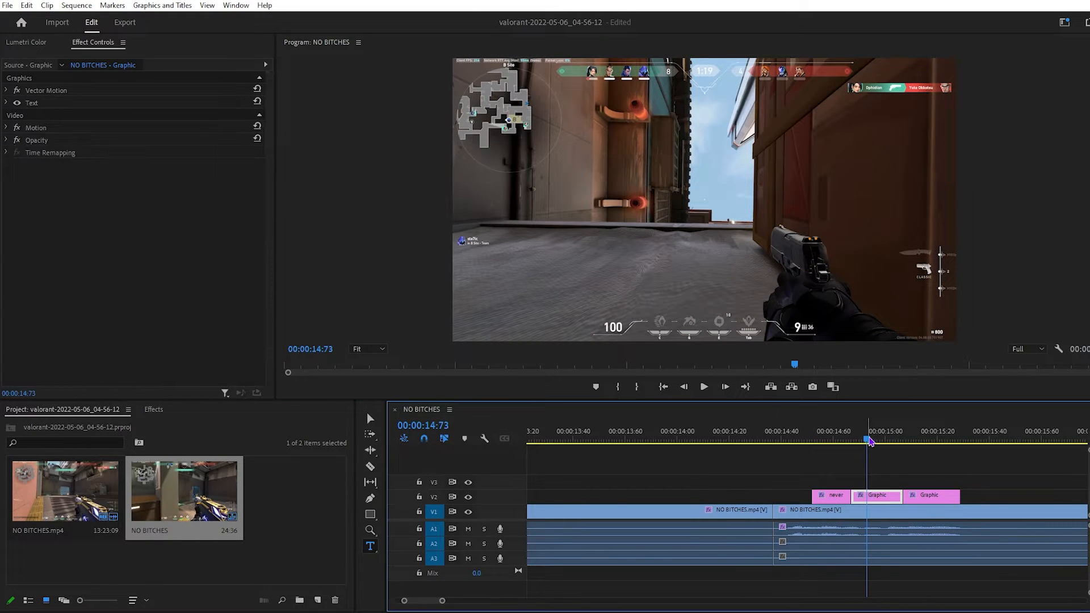
{"action": "left_click_drag", "start_coordinate": [868, 440], "coordinate": [860, 440]}
{"action": "left_click", "coordinate": [729, 240]}
{"action": "type", "text": "see"}
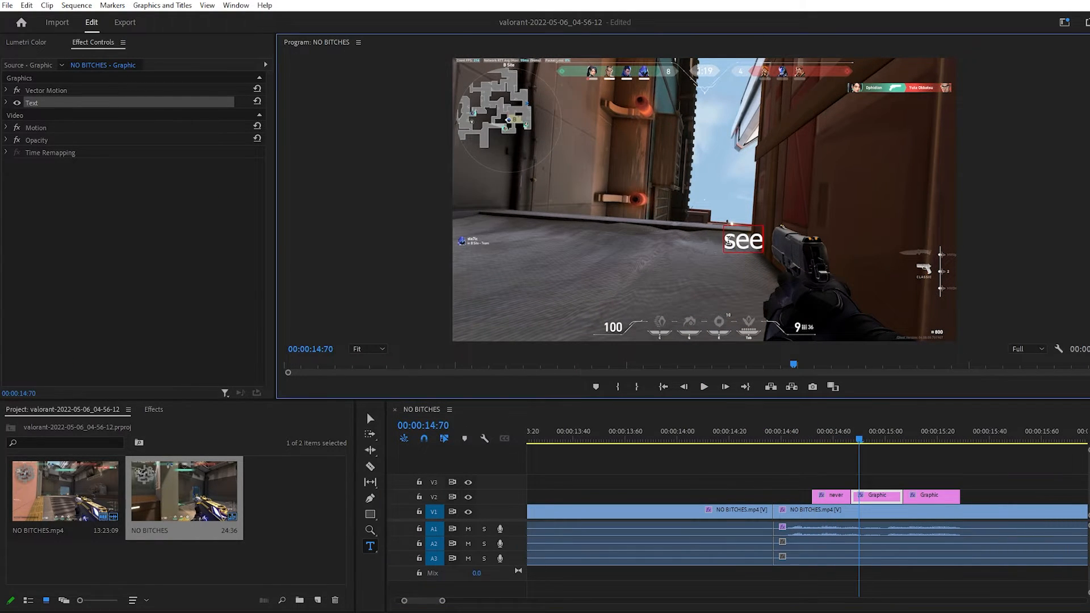
- Enter "me here" as the text of the last graphic clip on V2, at 00:00:15:07
{"action": "left_click", "coordinate": [904, 446]}
{"action": "left_click_drag", "start_coordinate": [902, 441], "coordinate": [903, 440]}
{"action": "left_click", "coordinate": [59, 104]}
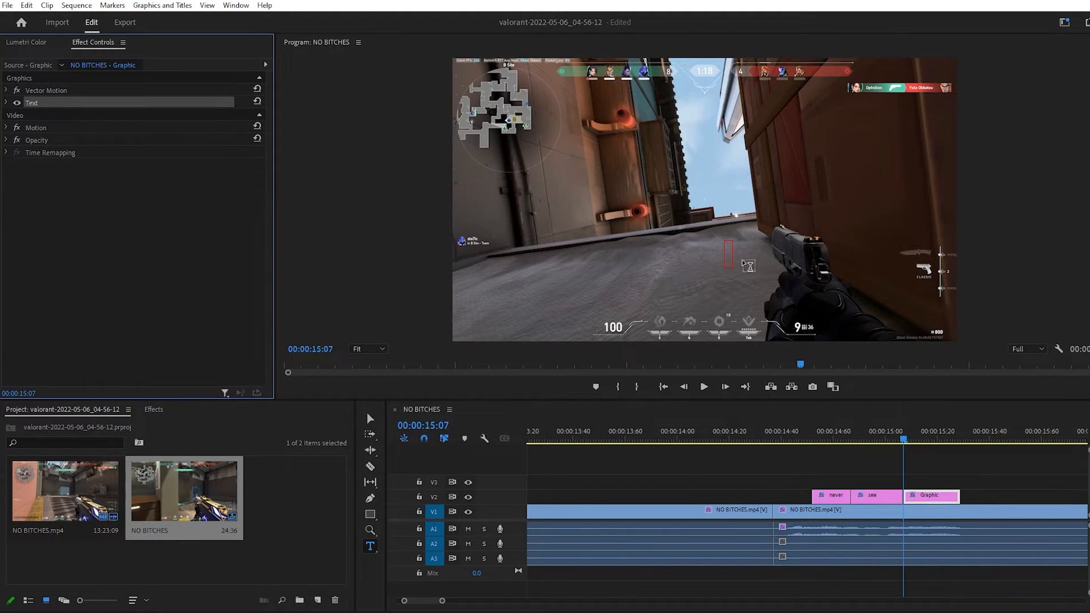
{"action": "left_click", "coordinate": [728, 253]}
{"action": "type", "text": "me her"}
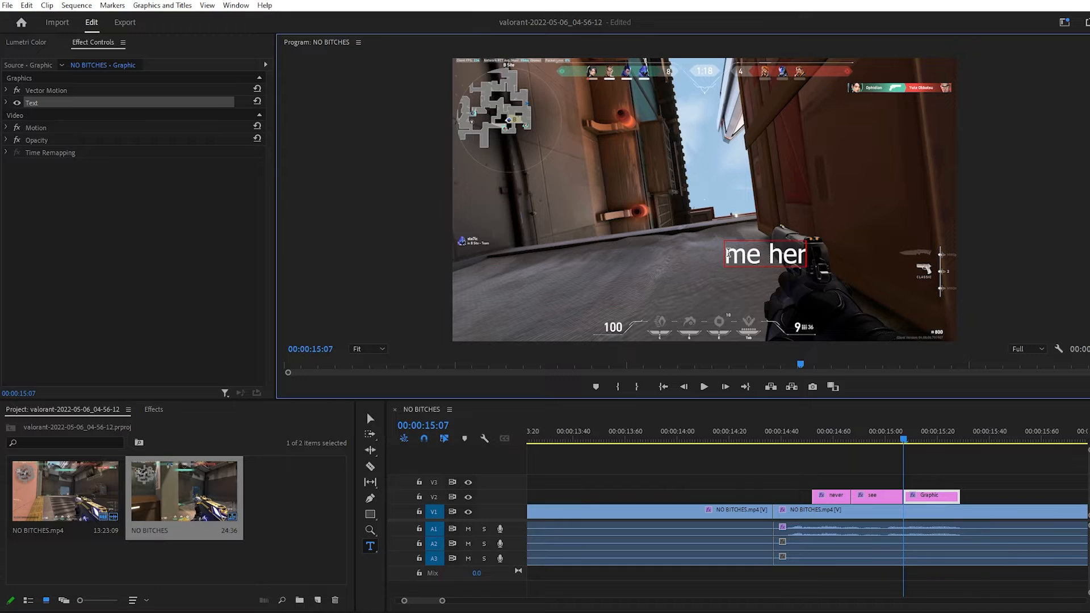
{"action": "type", "text": "ev"}
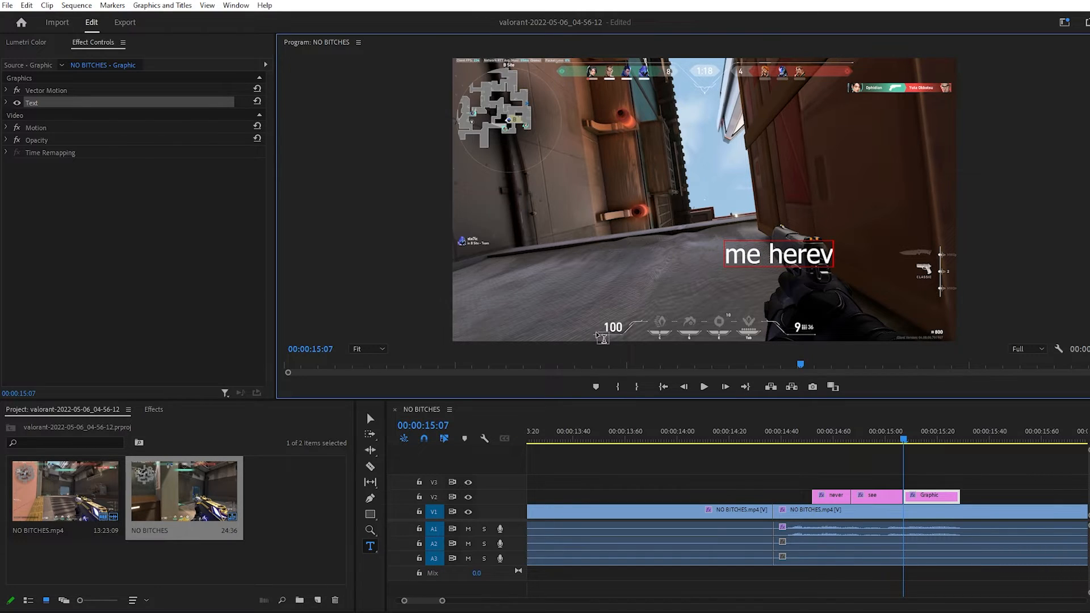
{"action": "key", "text": "BackSpace"}
{"action": "left_click", "coordinate": [401, 454]}
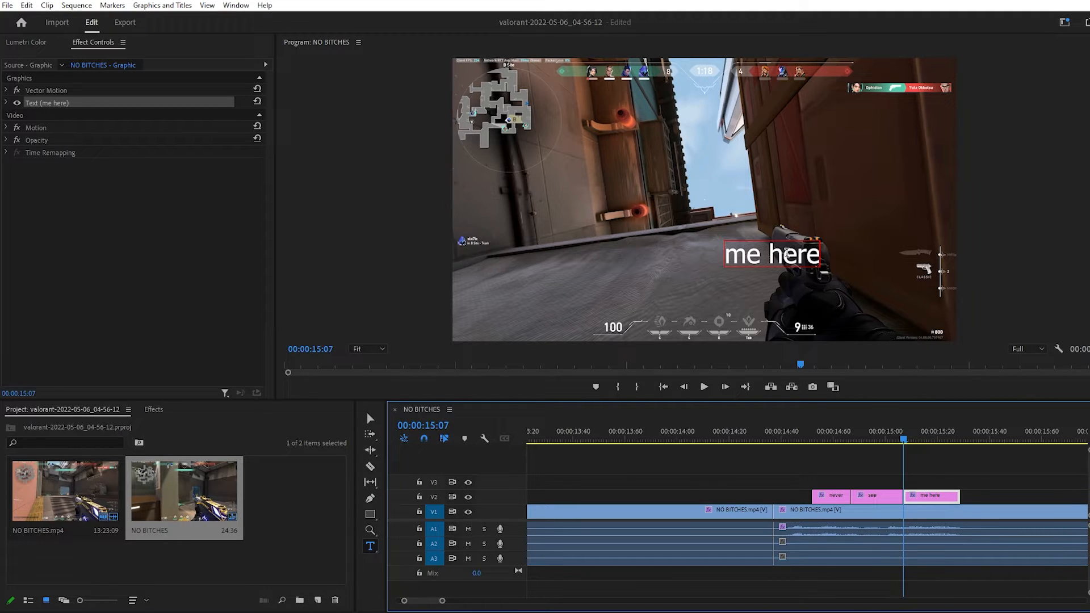
{"action": "left_click", "coordinate": [298, 437]}
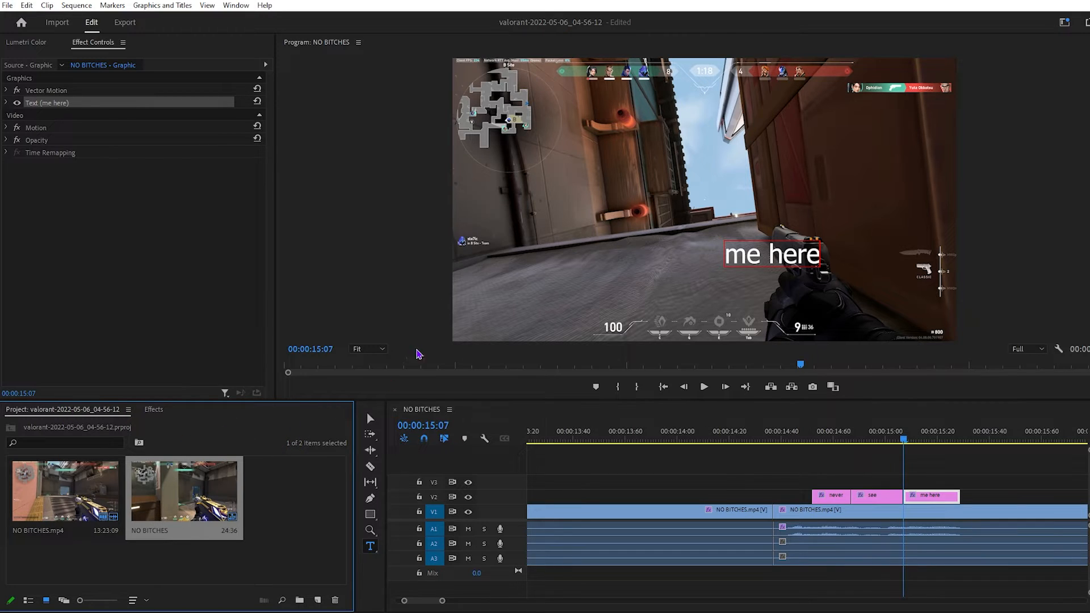
{"action": "left_click", "coordinate": [370, 309]}
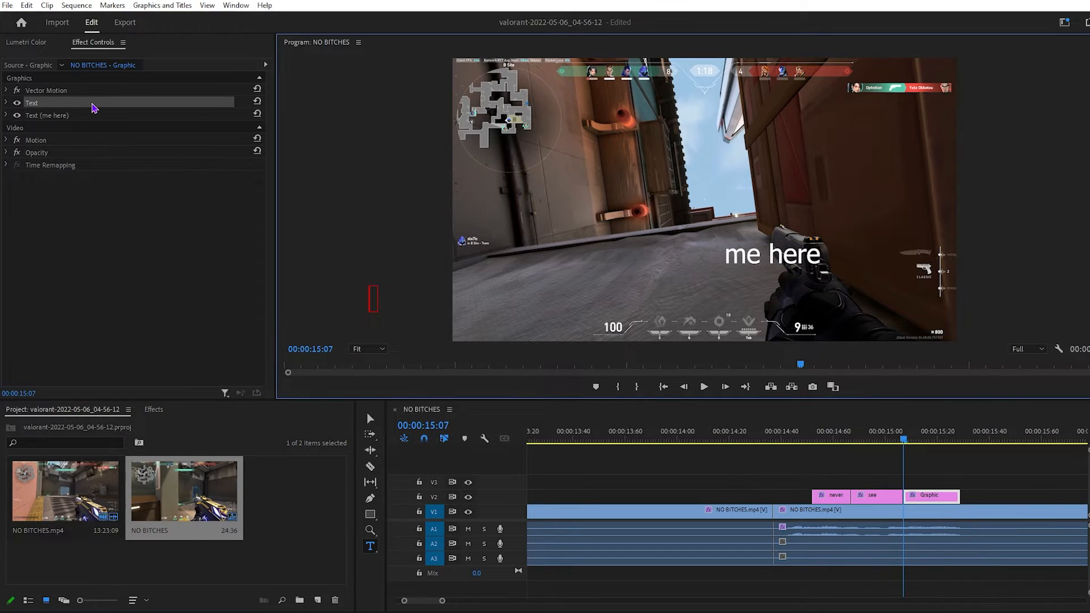
- Delete the empty text layer from the "me here" graphic and select its remaining text for moving
{"action": "left_click", "coordinate": [109, 130]}
{"action": "key", "text": "Delete"}
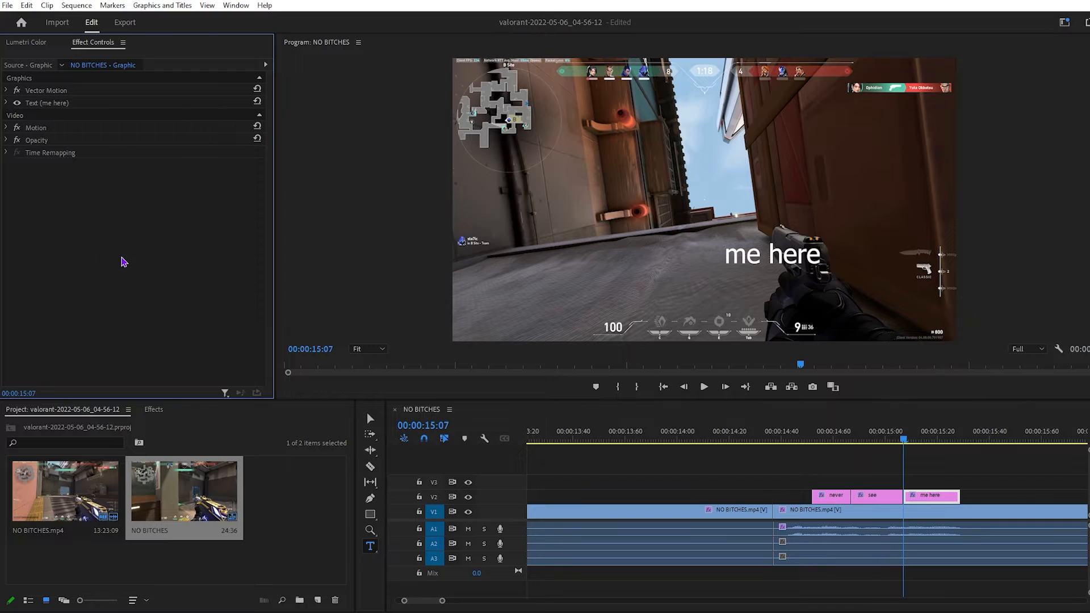
{"action": "key", "text": "v"}
{"action": "left_click", "coordinate": [774, 259]}
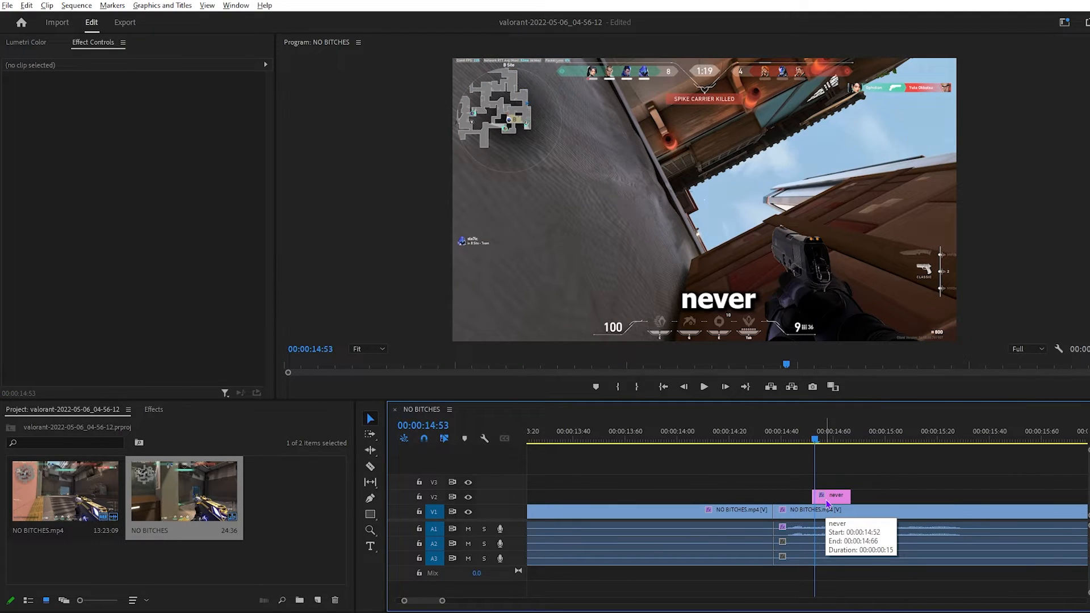
- Duplicate the "never" graphic clip directly after itself on V2 and change the copy's text to "see"
{"action": "left_click_drag", "start_coordinate": [827, 503], "coordinate": [868, 500]}
{"action": "left_click", "coordinate": [854, 442]}
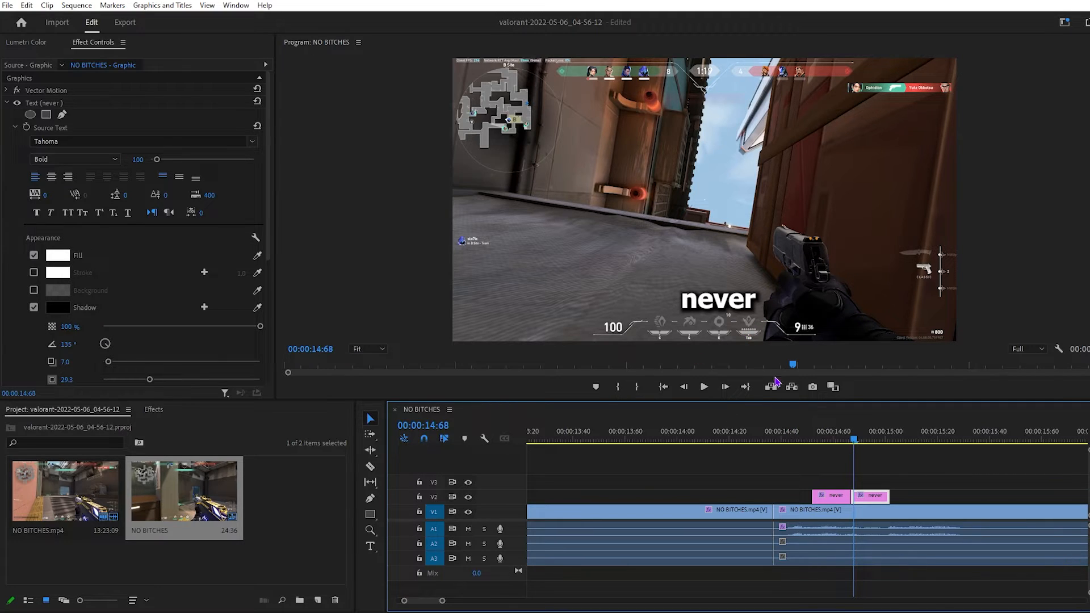
{"action": "key", "text": "y"}
{"action": "left_click", "coordinate": [731, 307]}
{"action": "key", "text": "t"}
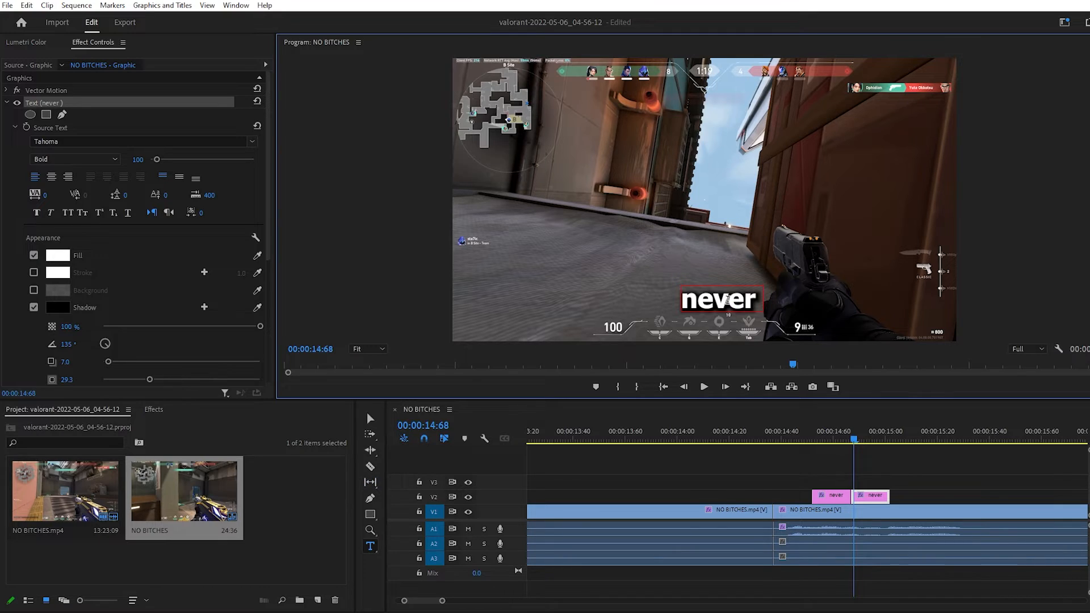
{"action": "left_click_drag", "start_coordinate": [759, 304], "coordinate": [687, 307]}
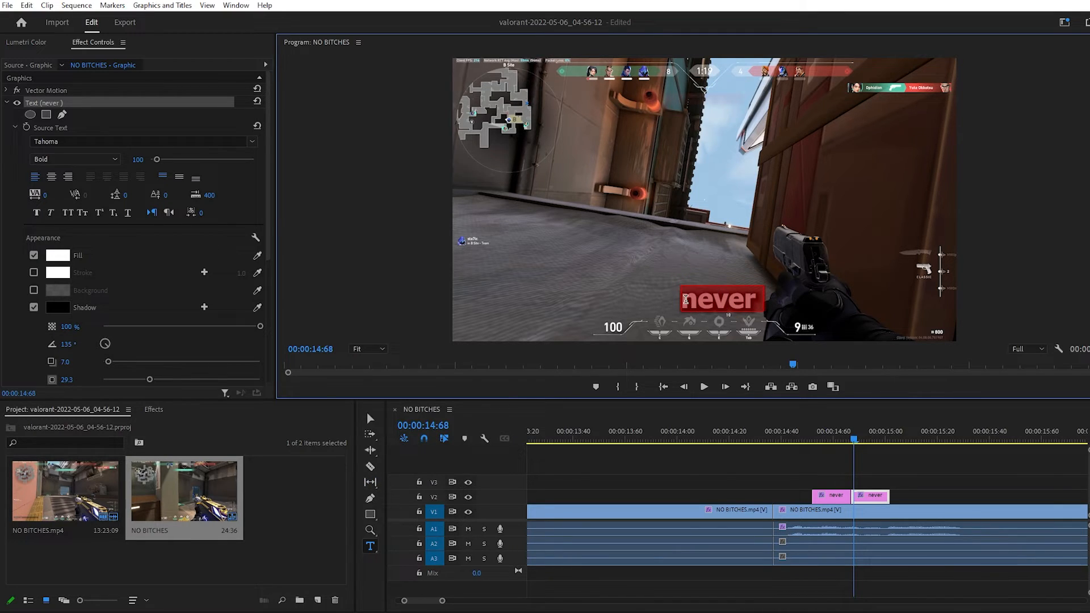
{"action": "key", "text": "BackSpace"}
{"action": "type", "text": "see"}
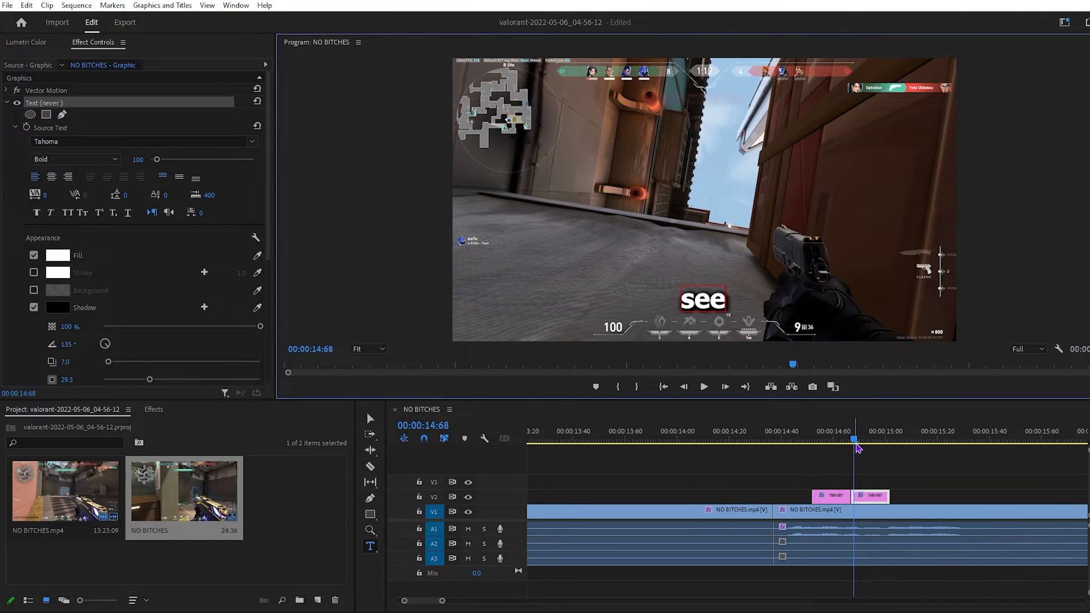
{"action": "left_click", "coordinate": [858, 445]}
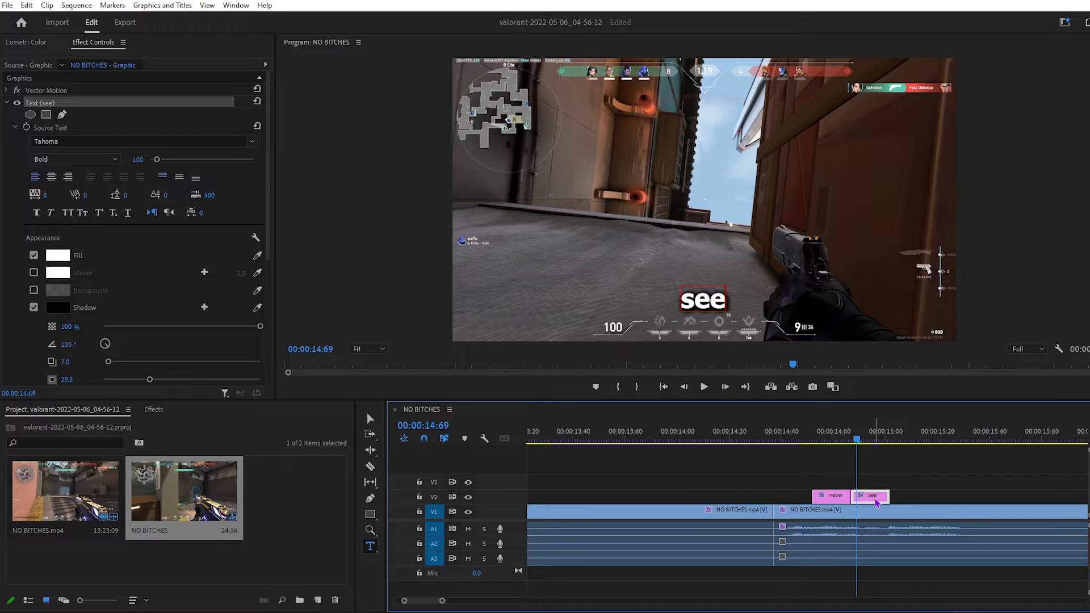
- Duplicate the "see" graphic clip directly after itself on V2 and change the copy's text to "me here"
{"action": "left_click_drag", "start_coordinate": [875, 502], "coordinate": [915, 500], "text": "alt"}
{"action": "left_click", "coordinate": [901, 443]}
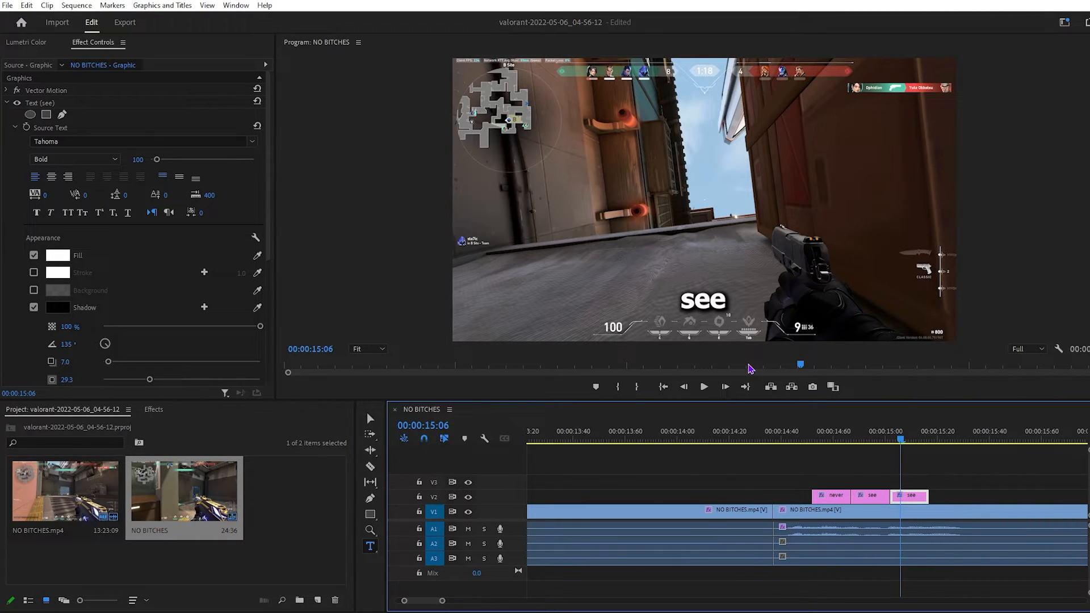
{"action": "left_click", "coordinate": [720, 296]}
{"action": "key", "text": "BackSpace"}
{"action": "key", "text": "BackSpace"}
{"action": "key", "text": "BackSpace"}
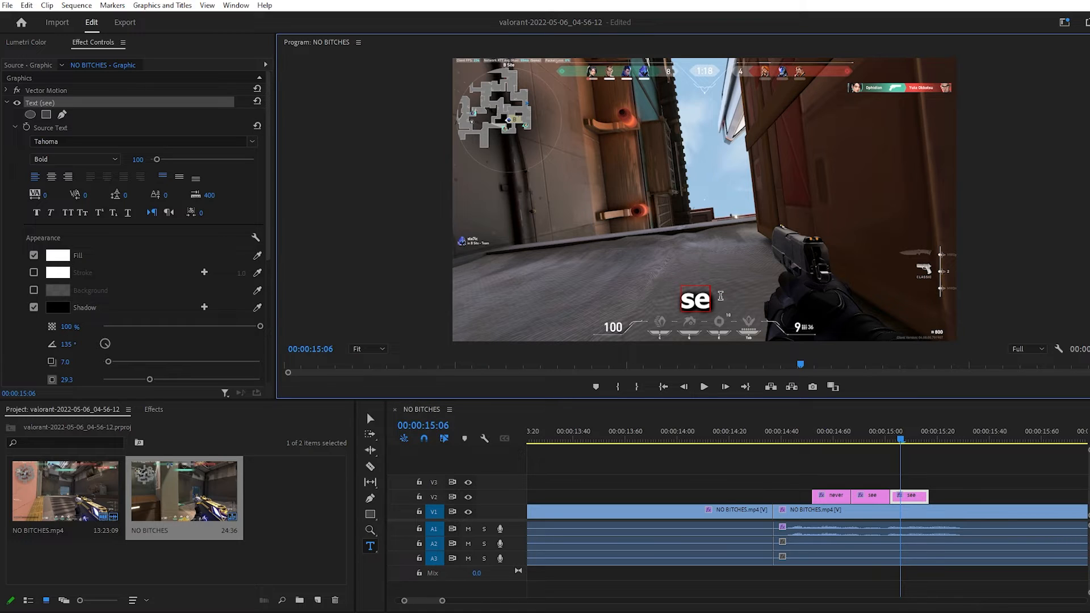
{"action": "type", "text": "me her"}
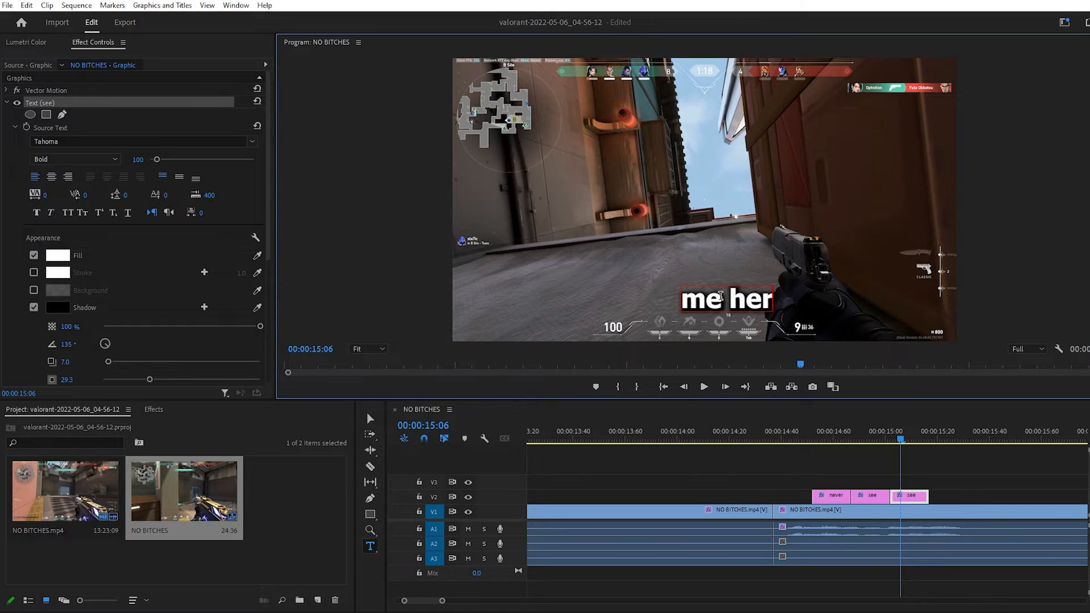
{"action": "type", "text": "e"}
{"action": "left_click", "coordinate": [817, 440]}
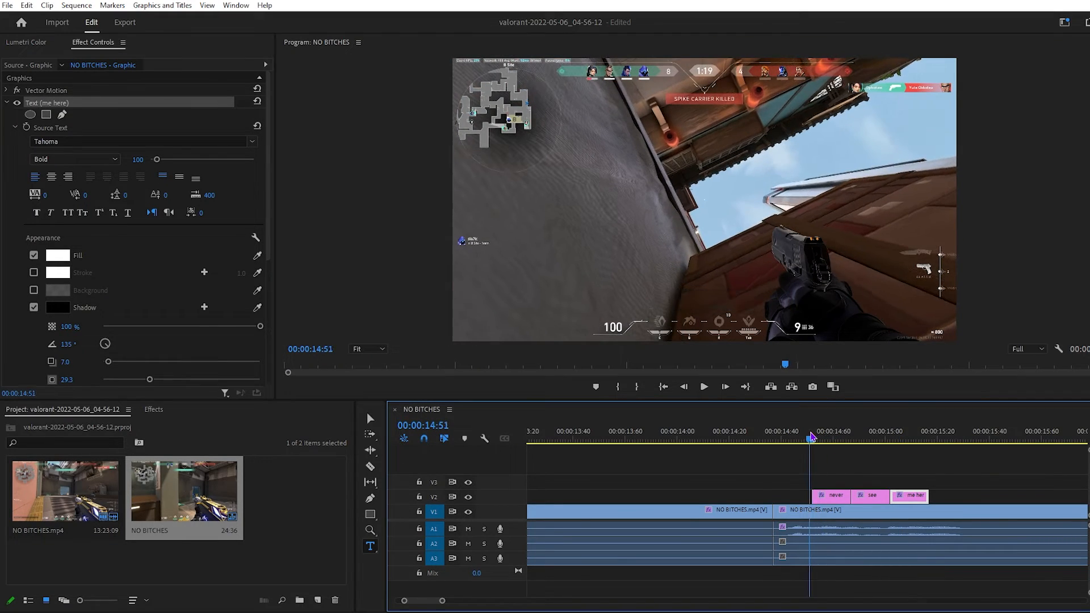
{"action": "left_click_drag", "start_coordinate": [816, 440], "coordinate": [793, 442]}
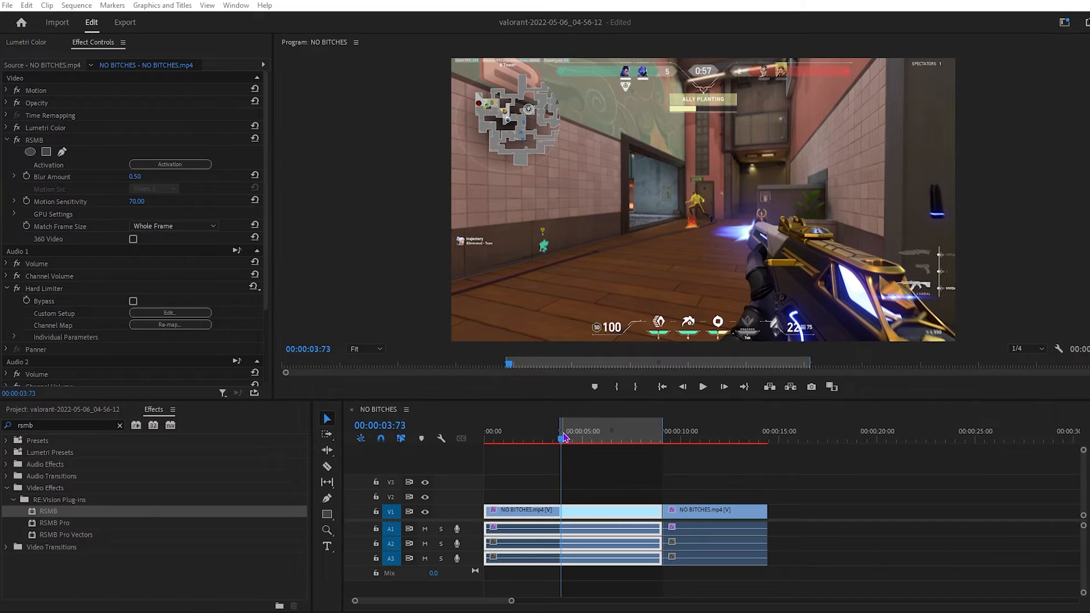
- Set the sequence's In point at its start and its Out point at the last clip's end, 00:00:14:36, and return to the start
{"action": "left_click_drag", "start_coordinate": [546, 428], "coordinate": [485, 431]}
{"action": "left_click_drag", "start_coordinate": [662, 431], "coordinate": [694, 435]}
{"action": "left_click_drag", "start_coordinate": [769, 438], "coordinate": [768, 437]}
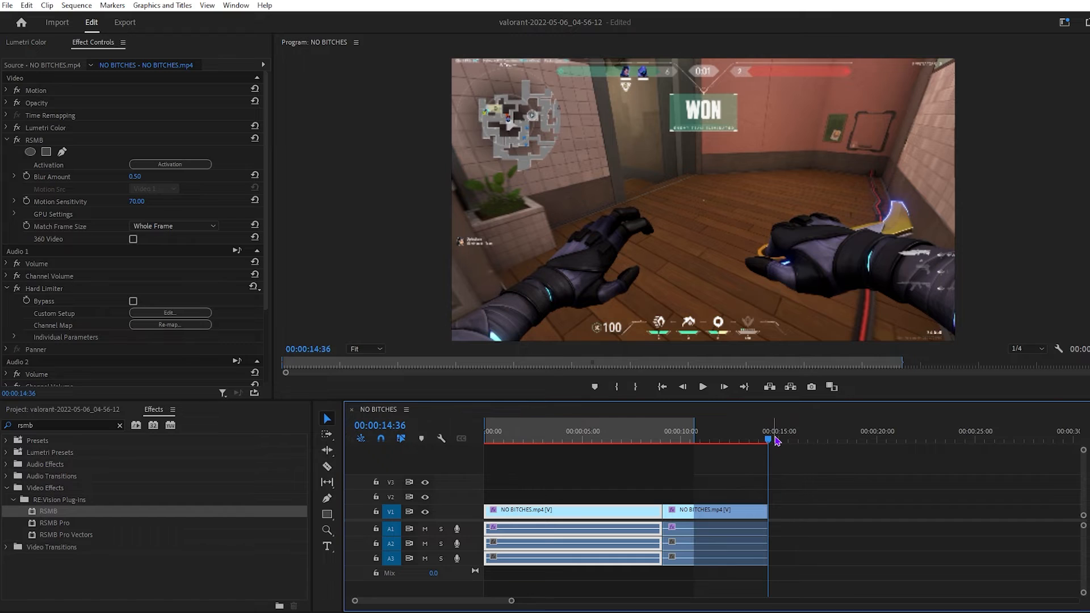
{"action": "key", "text": "o"}
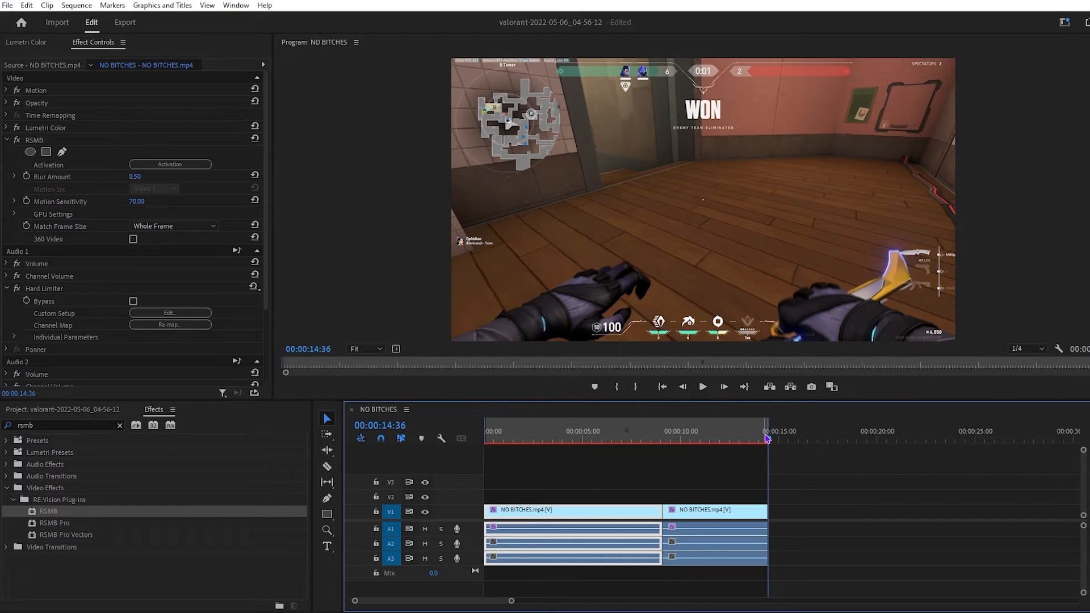
{"action": "key", "text": "Home"}
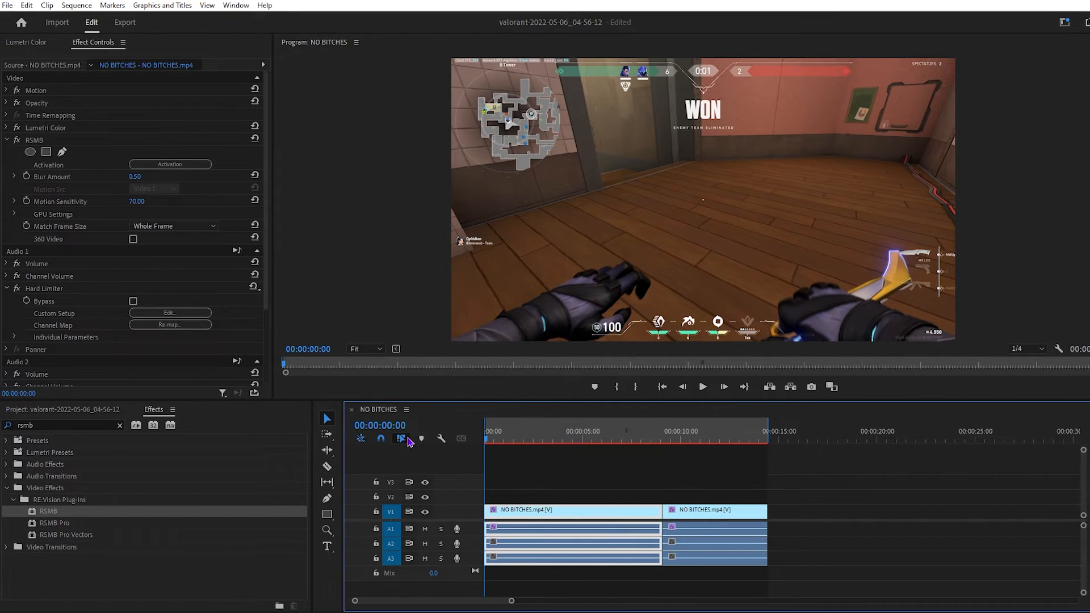
- Open the media export settings for the sequence and review the video options down to the bitrate settings
{"action": "left_click", "coordinate": [8, 6]}
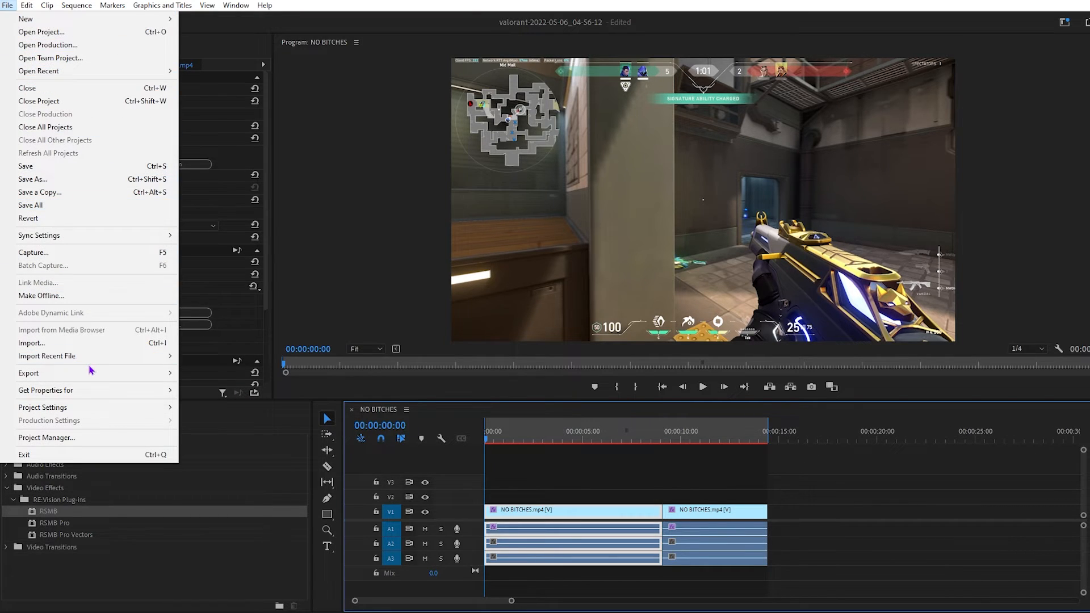
{"action": "mouse_move", "coordinate": [94, 375]}
{"action": "left_click", "coordinate": [208, 373]}
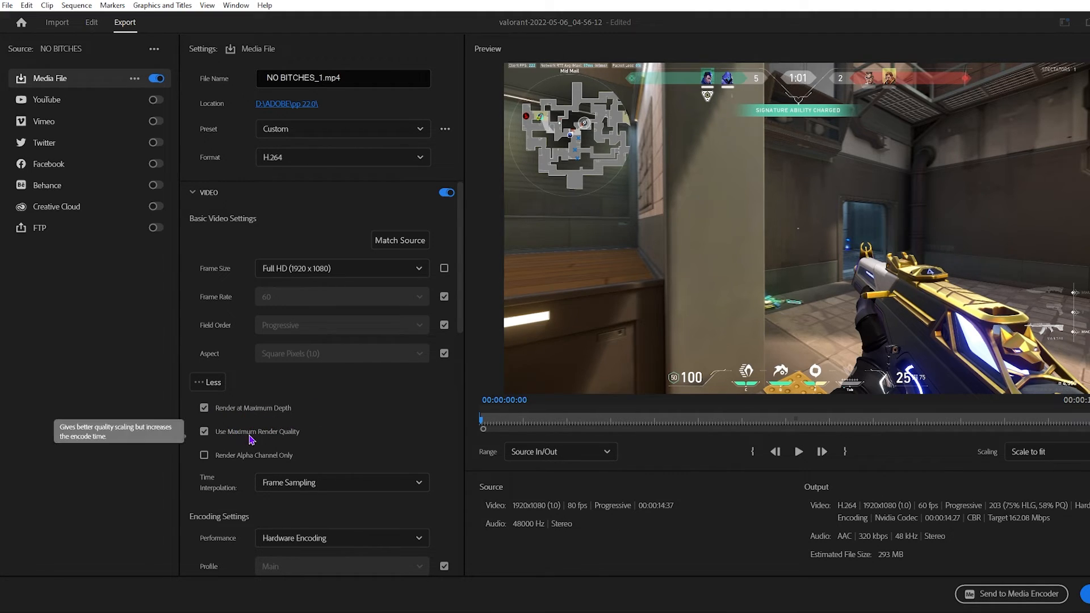
{"action": "left_click", "coordinate": [200, 196]}
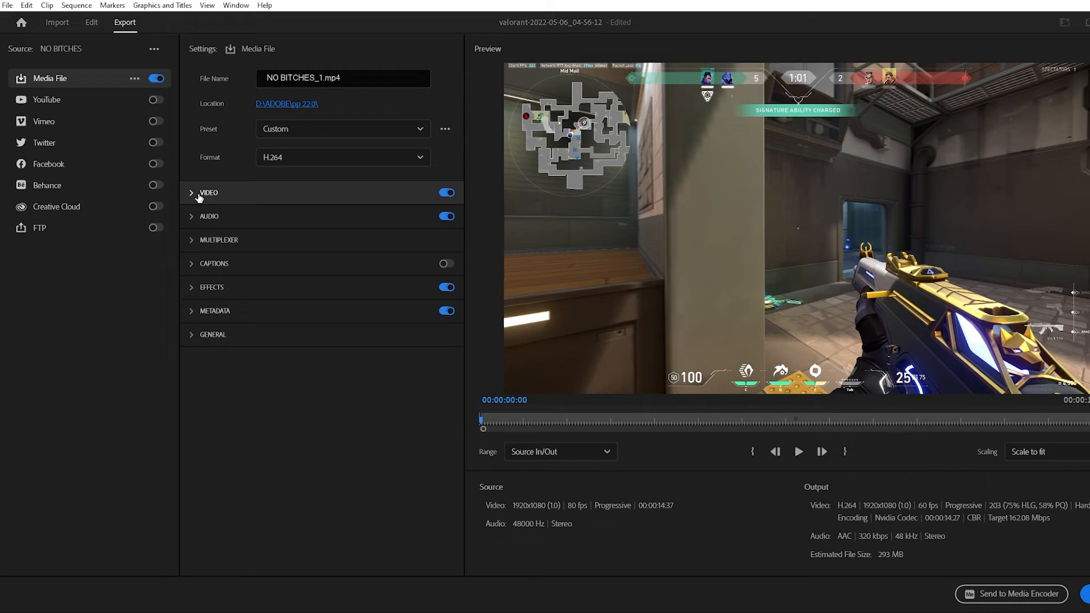
{"action": "left_click", "coordinate": [270, 198]}
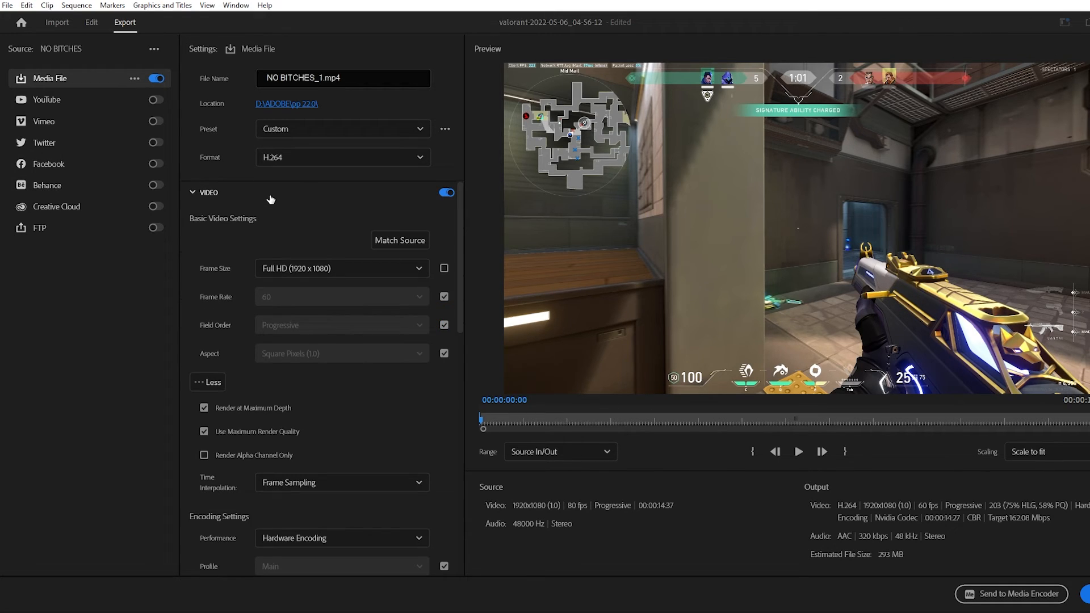
{"action": "scroll", "coordinate": [390, 528], "scroll_direction": "down", "scroll_amount": 7}
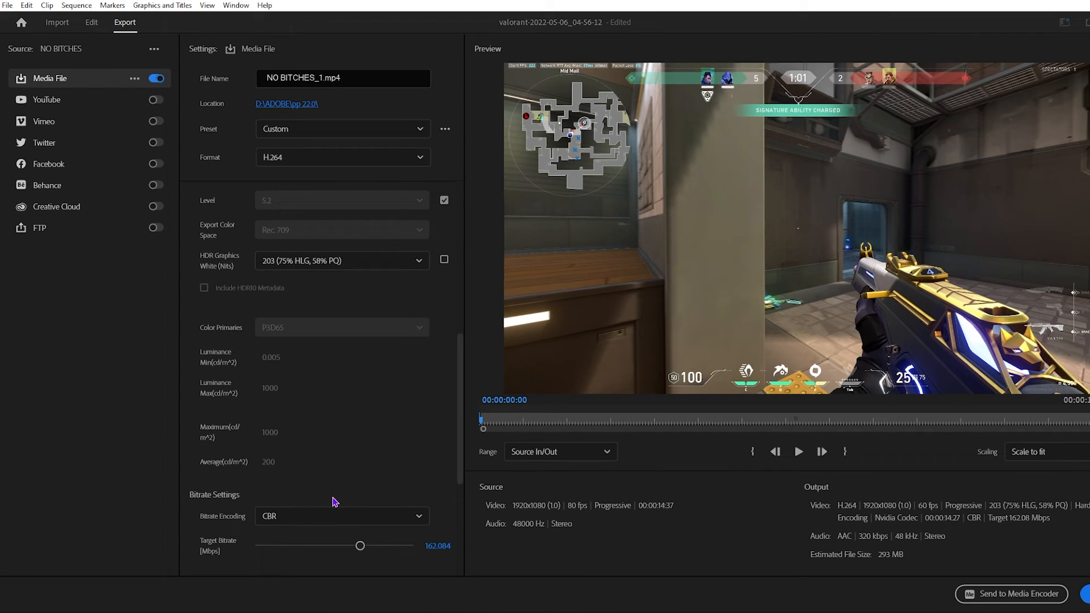
{"action": "scroll", "coordinate": [318, 460], "scroll_direction": "down", "scroll_amount": 5}
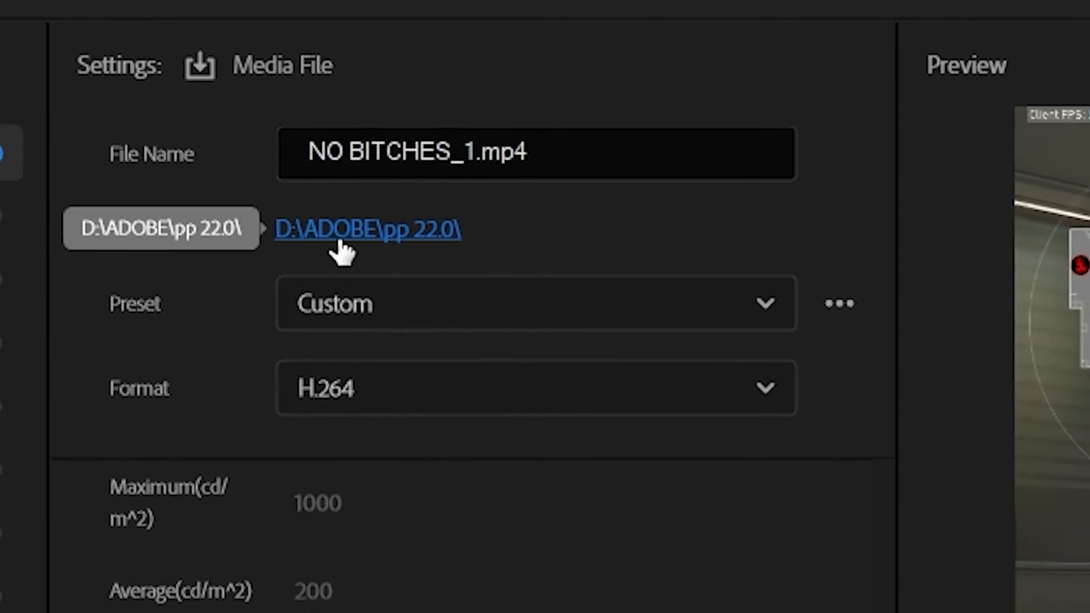
- Check the export's destination folder, keep it, and export the sequence immediately with the current settings
{"action": "left_click", "coordinate": [341, 233]}
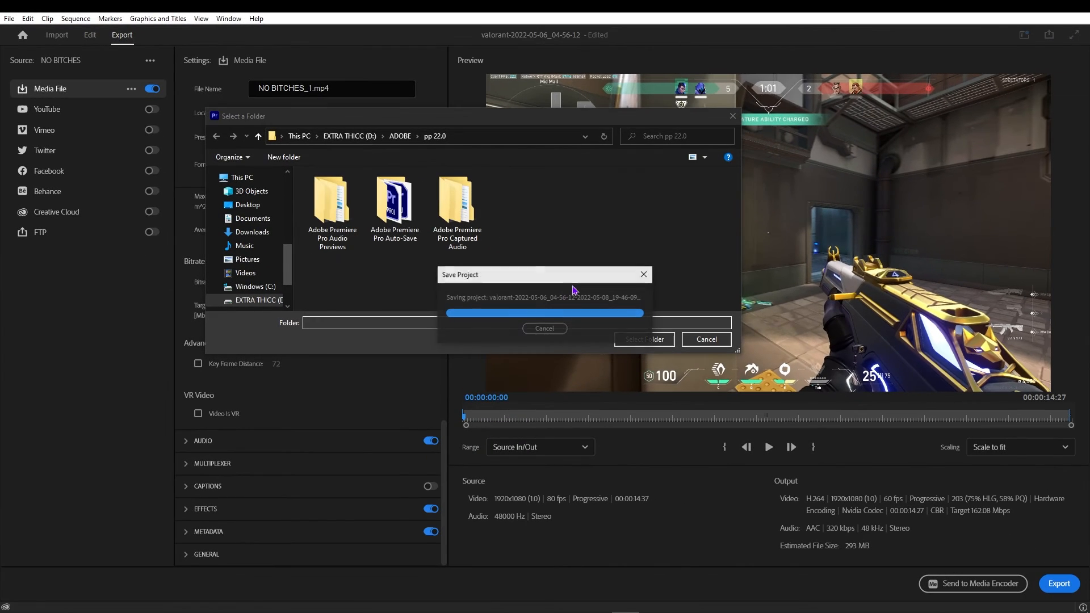
{"action": "left_click", "coordinate": [732, 116]}
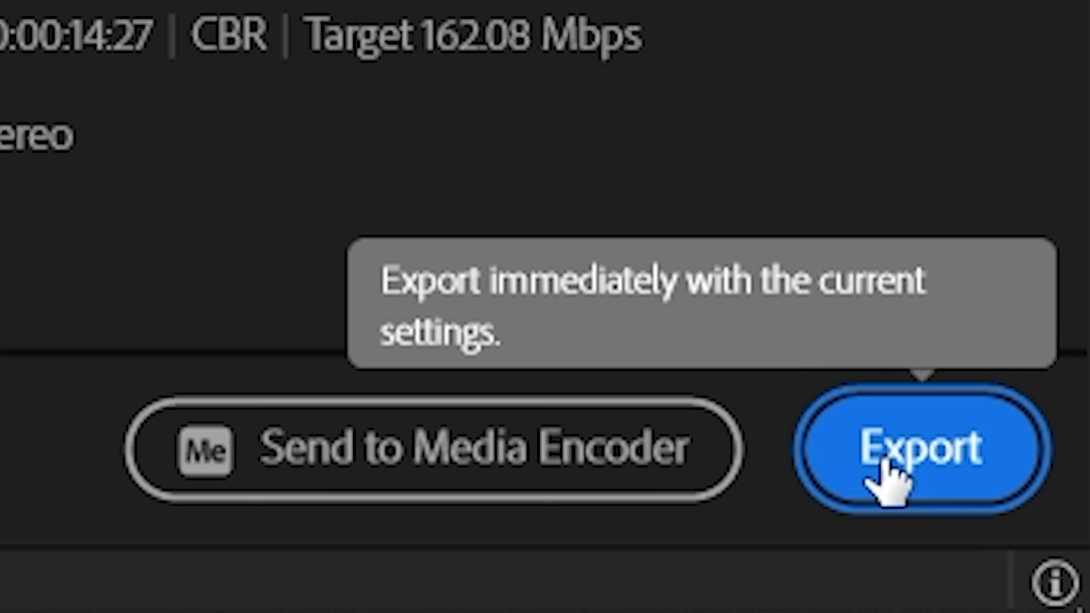
{"action": "left_click", "coordinate": [888, 477]}
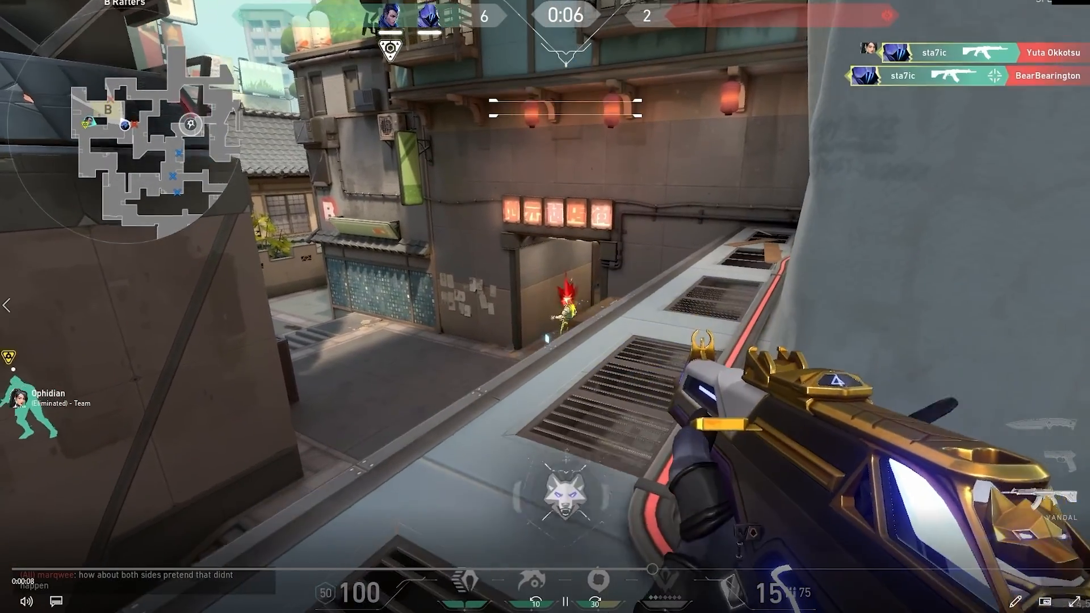
- Close the playing video, open another gameplay video from the pp 22.0 folder and skip to about 0:02:36
{"action": "key", "text": "alt+F4"}
{"action": "left_click_drag", "start_coordinate": [935, 289], "coordinate": [870, 262]}
{"action": "right_click", "coordinate": [879, 258]}
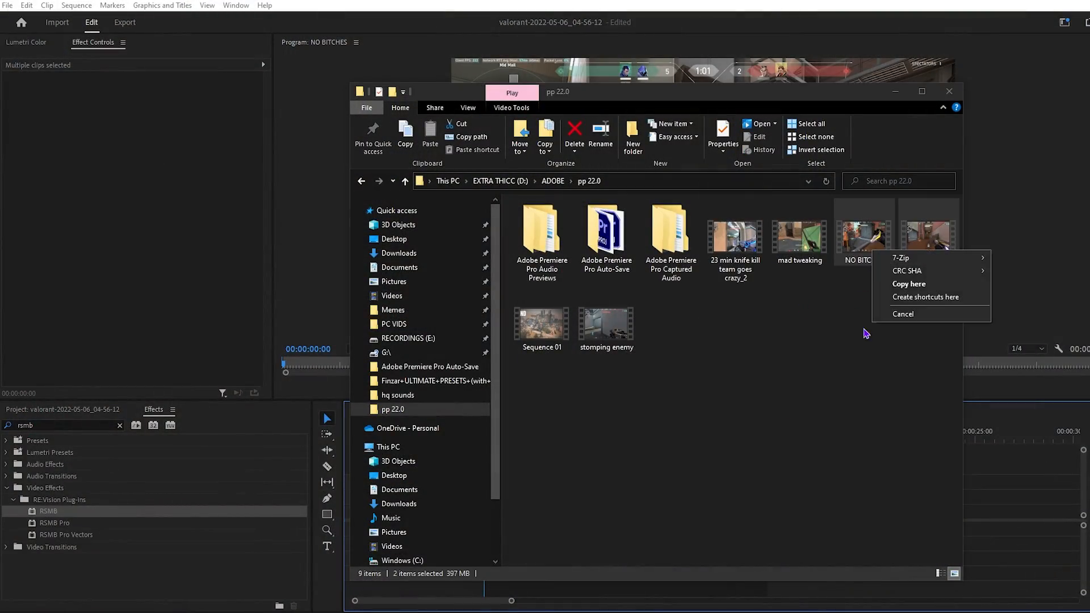
{"action": "left_click", "coordinate": [902, 253]}
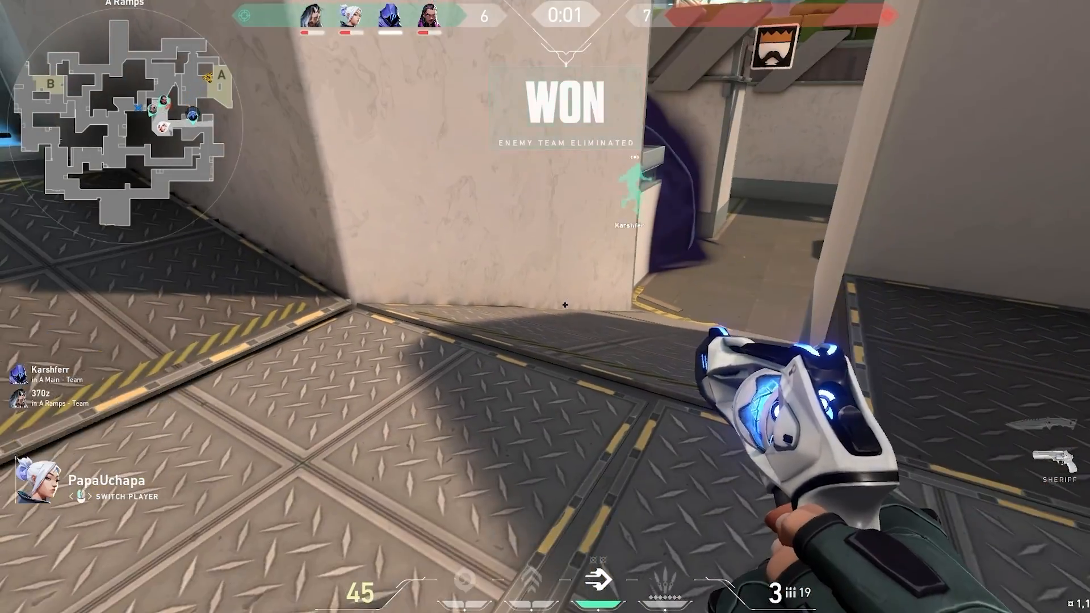
{"action": "left_click", "coordinate": [609, 562]}
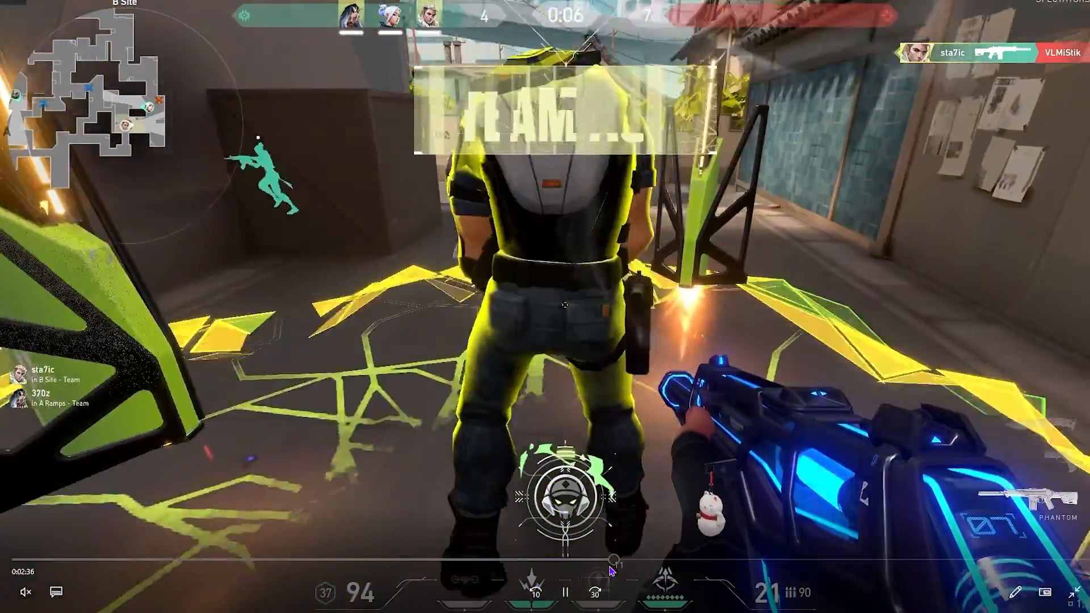